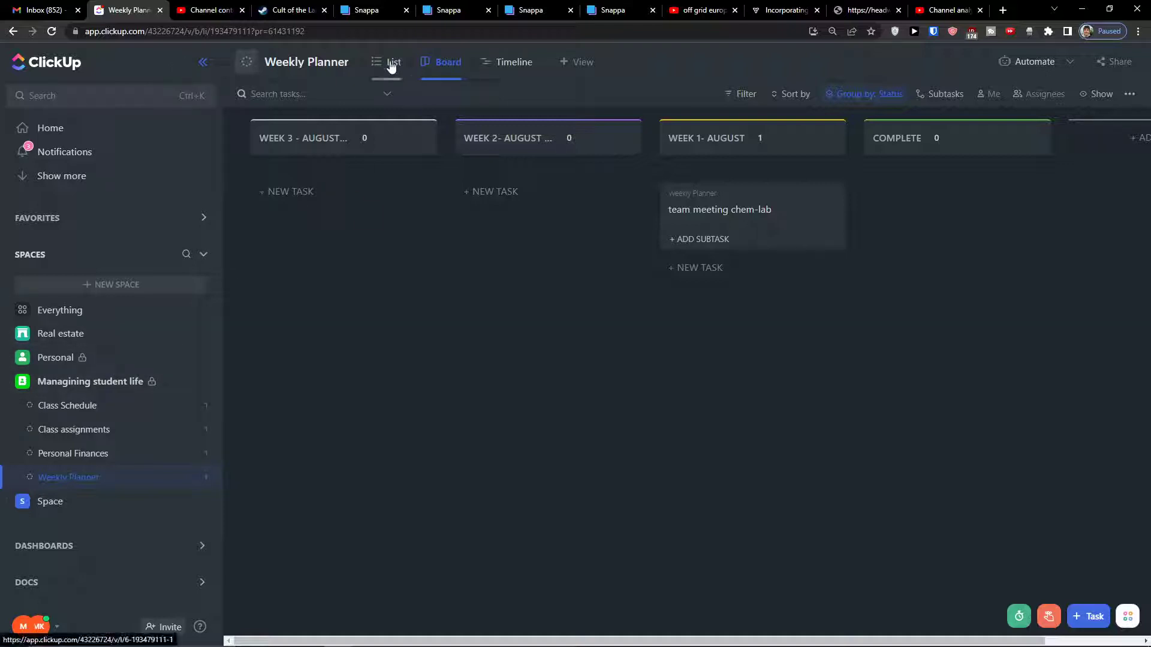
Collapse the Managing student life space and start creating a new Space
left_click(7, 382)
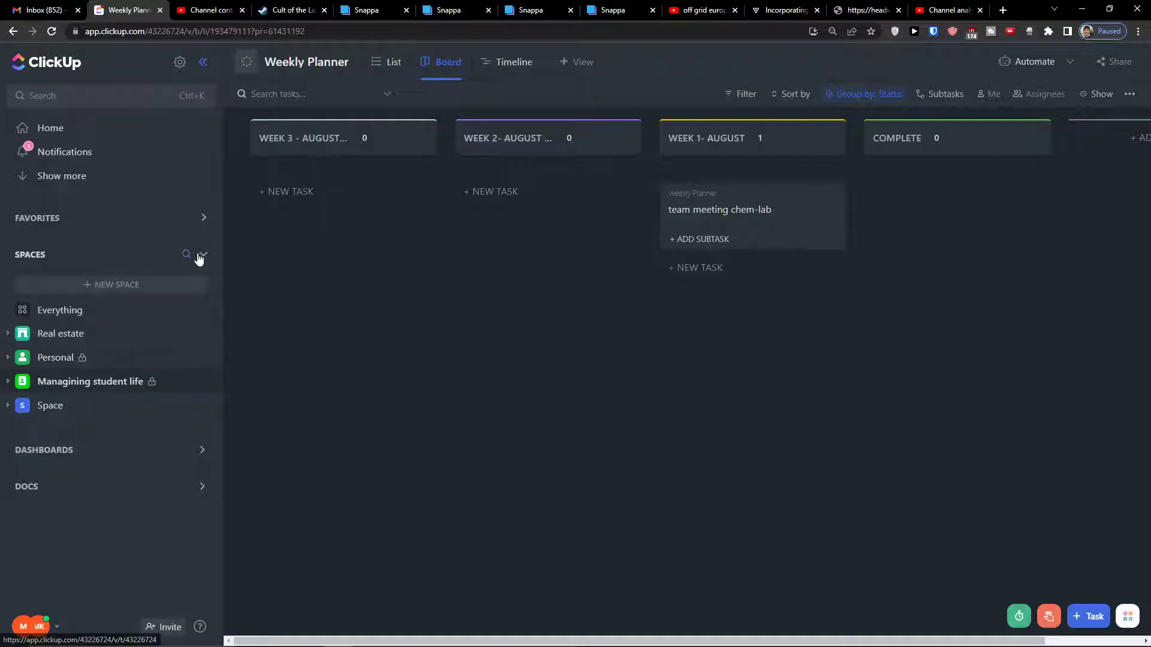
left_click(192, 296)
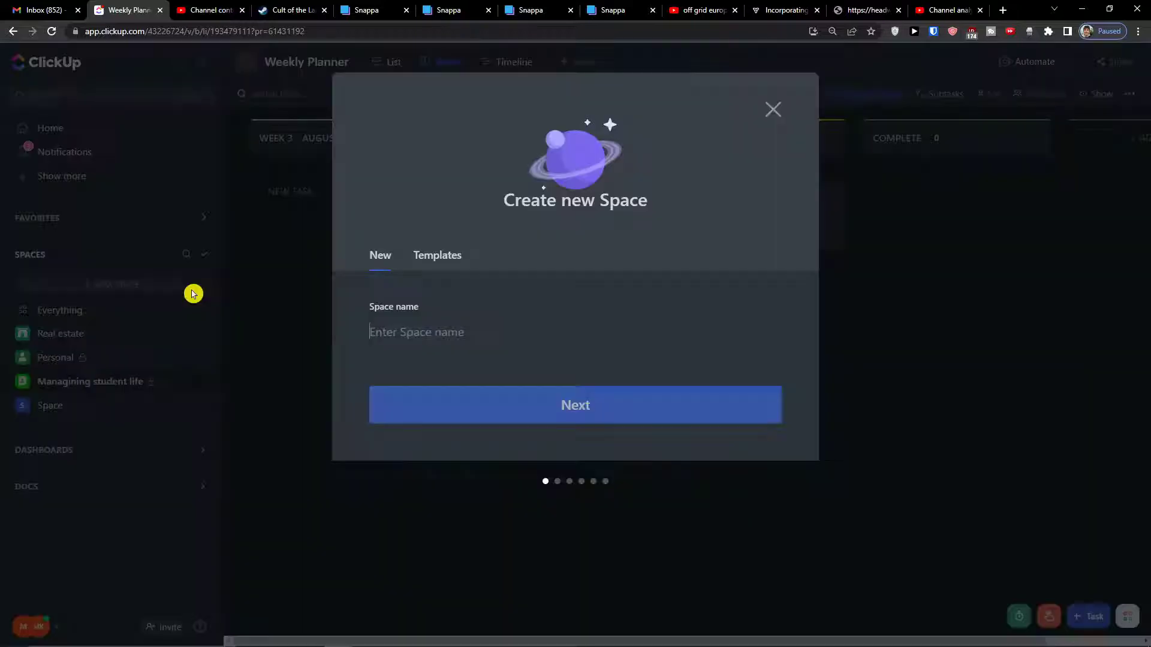
Search the space templates for 'content' and open the Content Calendar template details
left_click(431, 259)
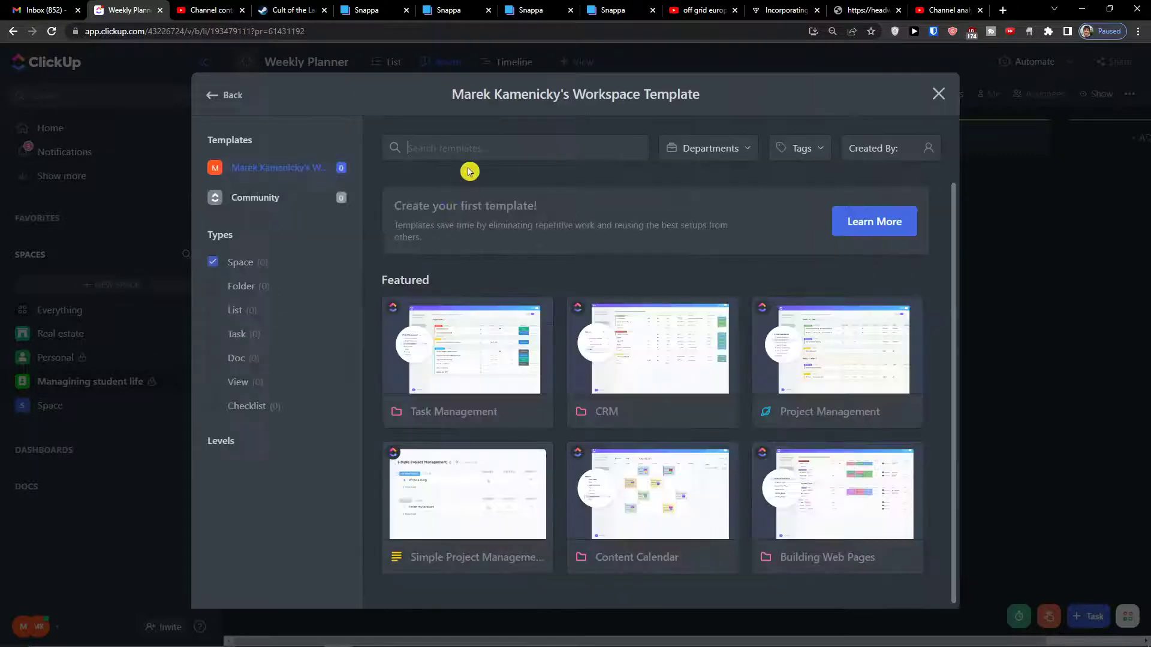
type("content")
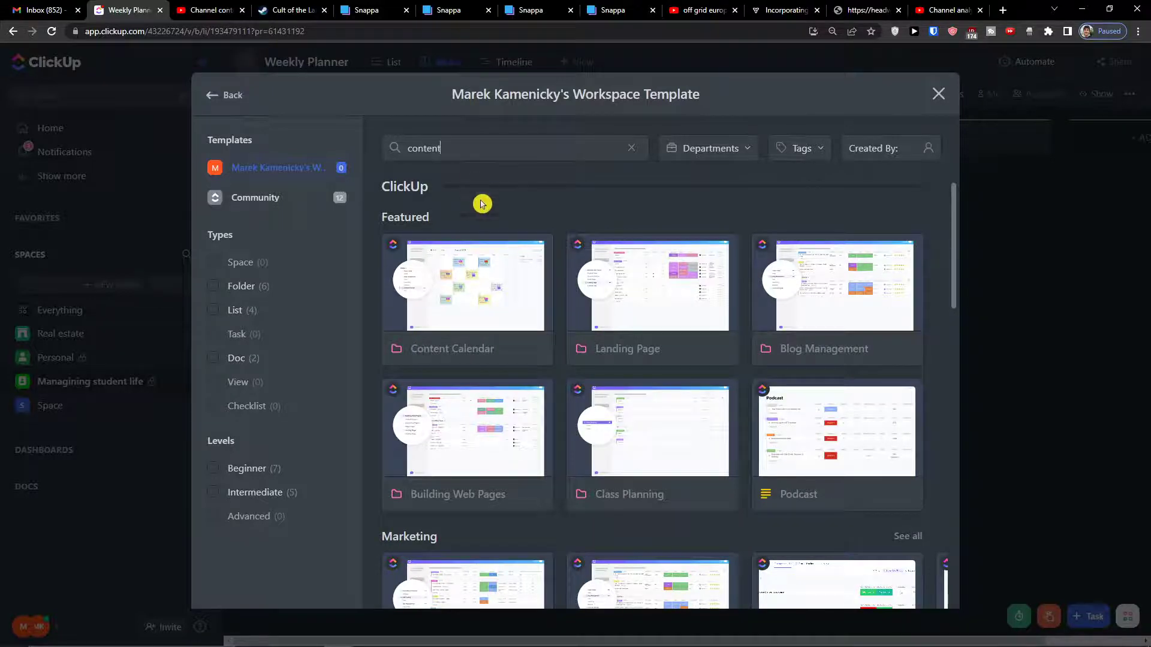
scroll(481, 203, "down", 3)
scroll(485, 269, "up", 3)
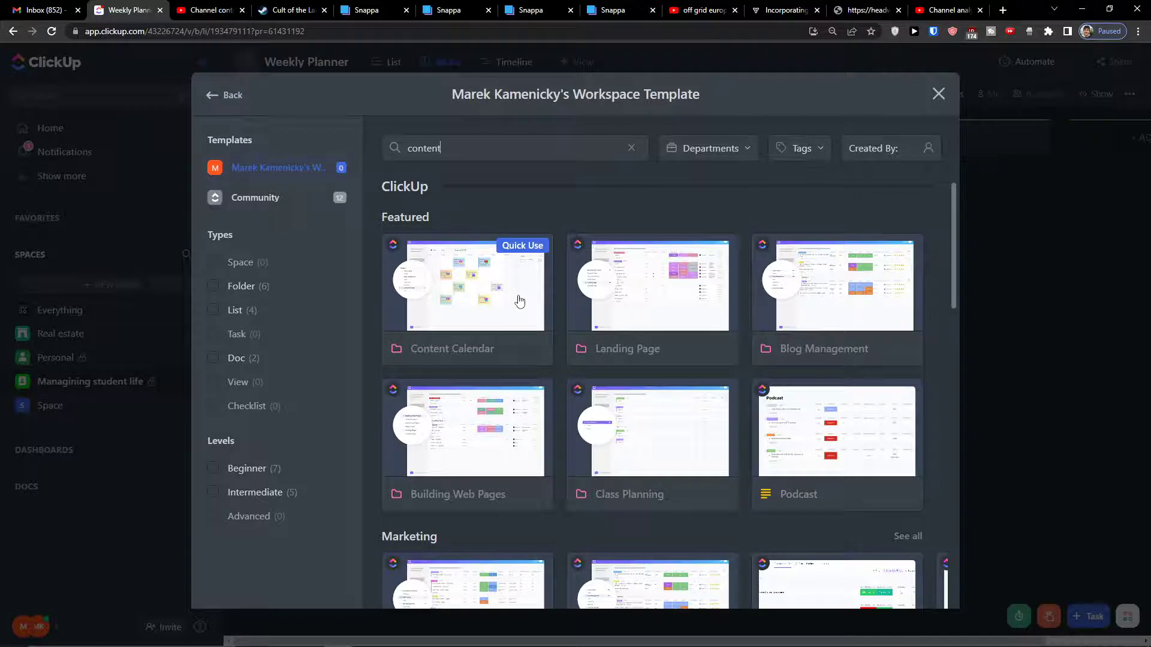
scroll(519, 301, "down", 5)
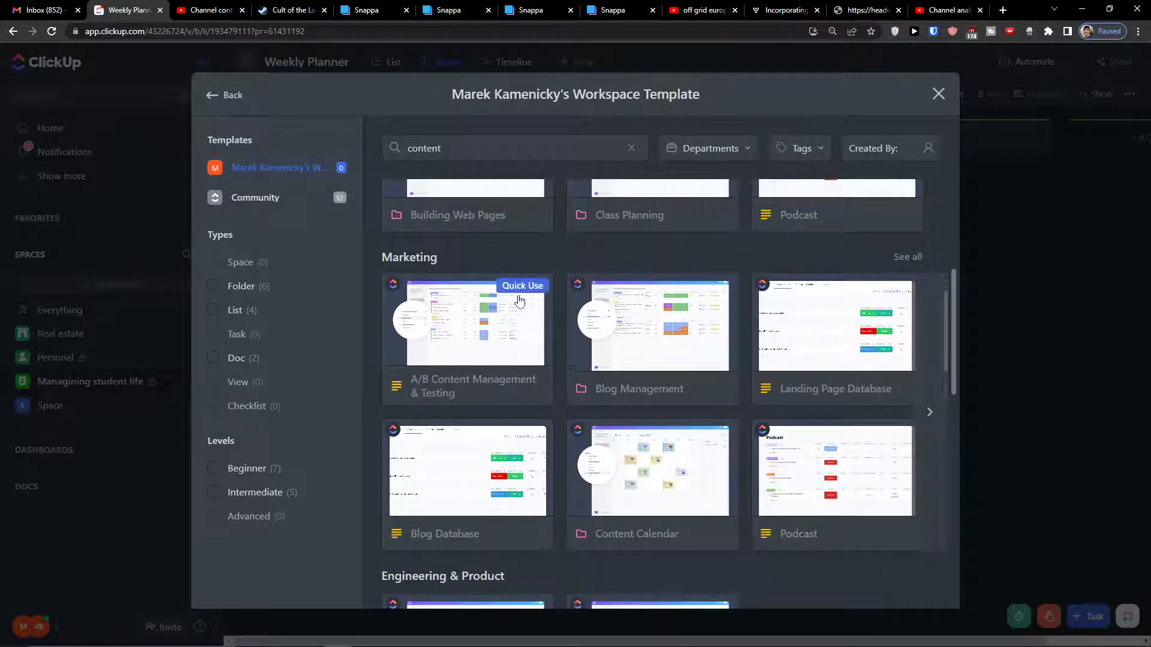
scroll(527, 308, "up", 5)
scroll(488, 297, "down", 10)
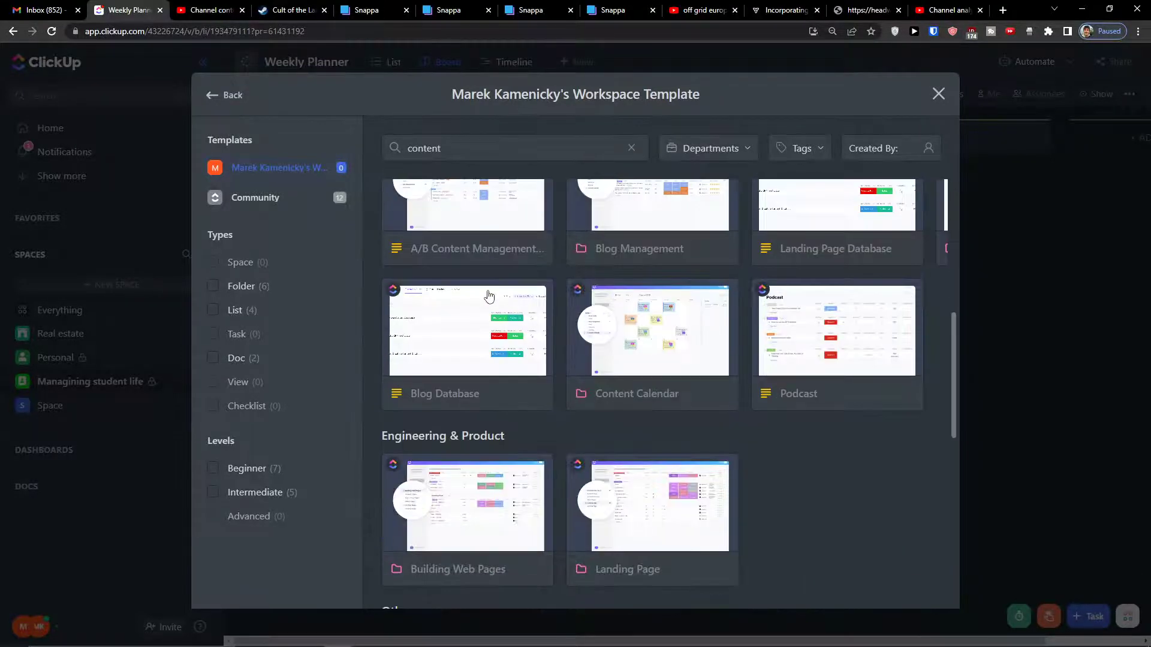
scroll(488, 296, "down", 7)
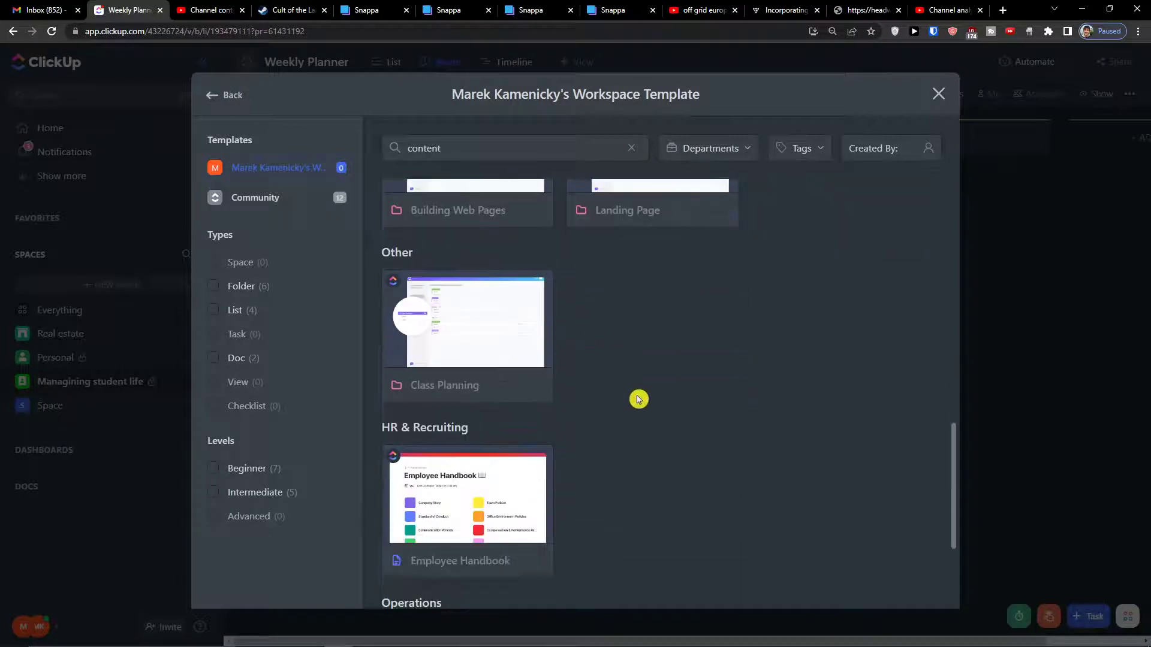
scroll(639, 396, "up", 15)
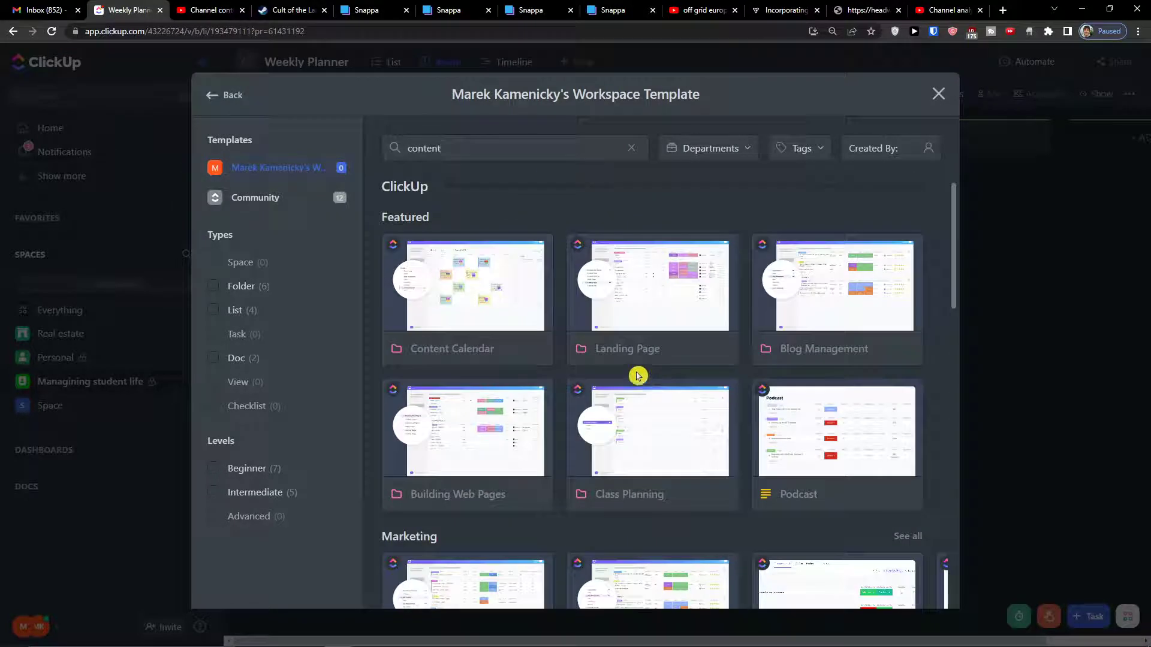
left_click(454, 304)
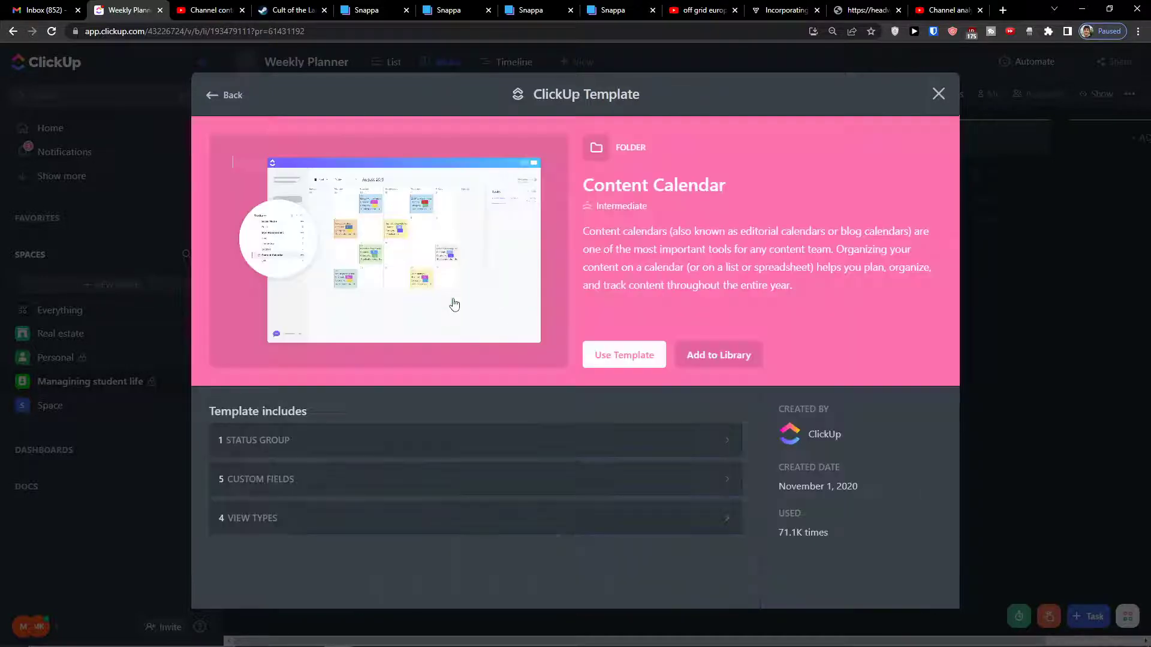
Create a 'youtube Channel' folder in Space from the Content Calendar template
left_click(605, 353)
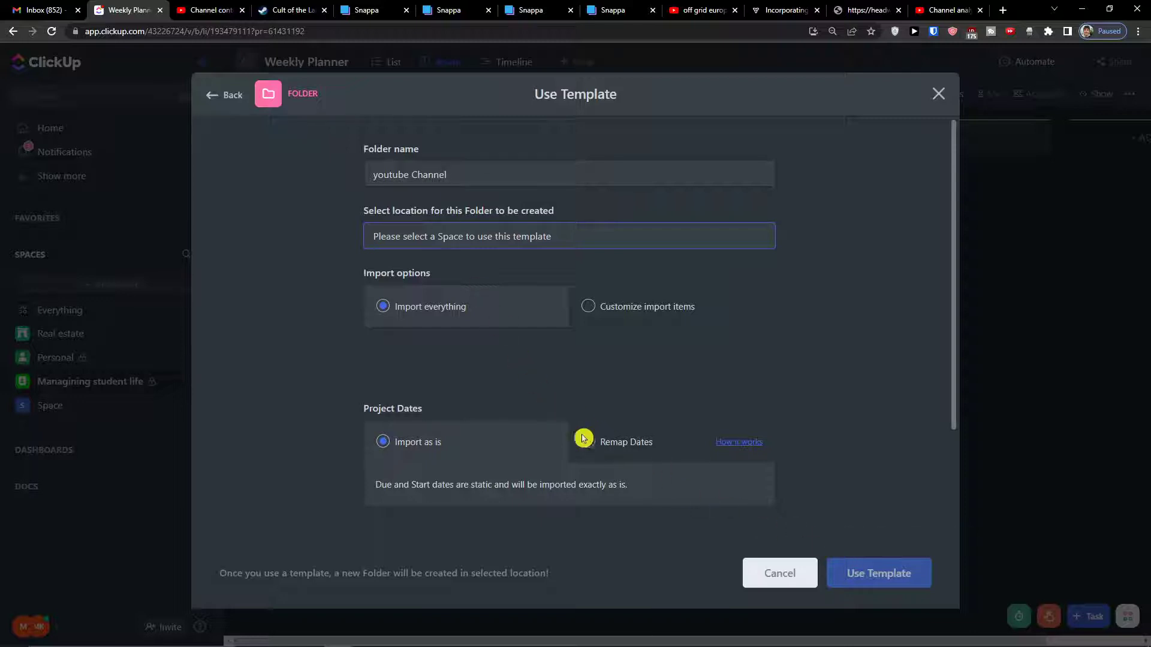
left_click(491, 248)
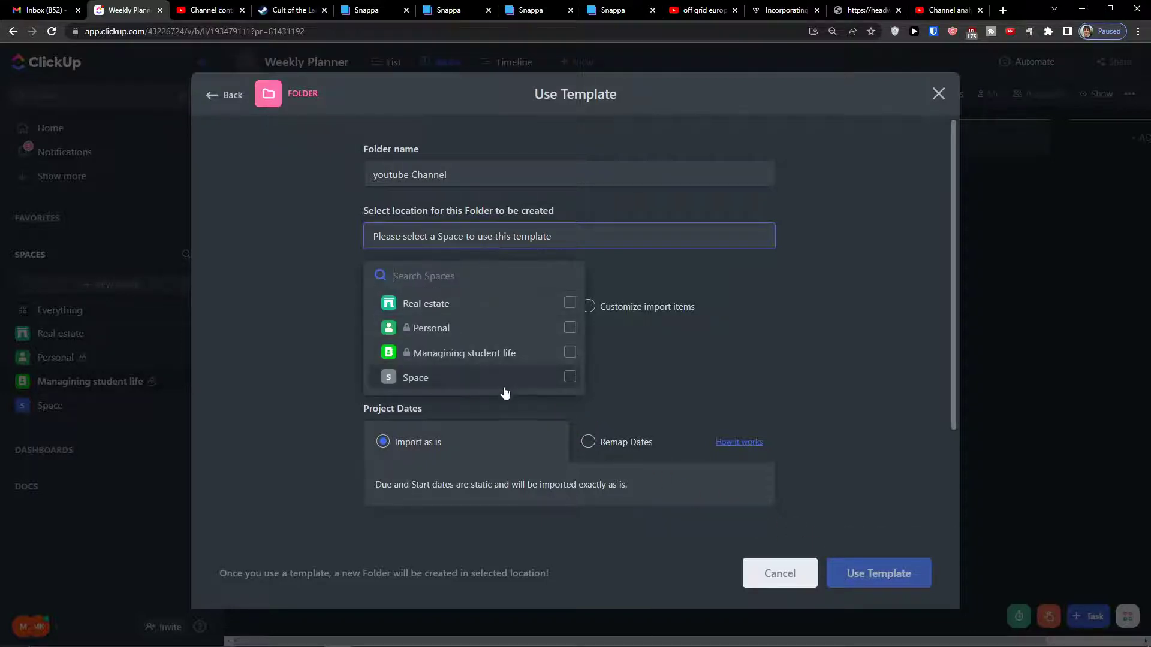
left_click(569, 379)
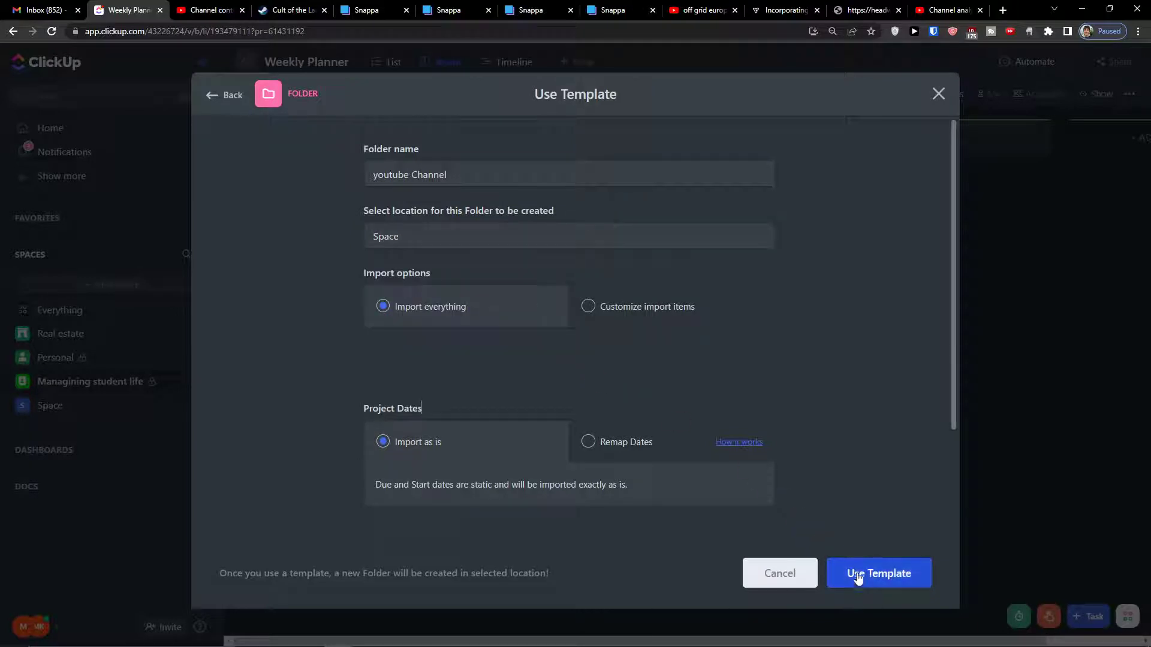
left_click(605, 236)
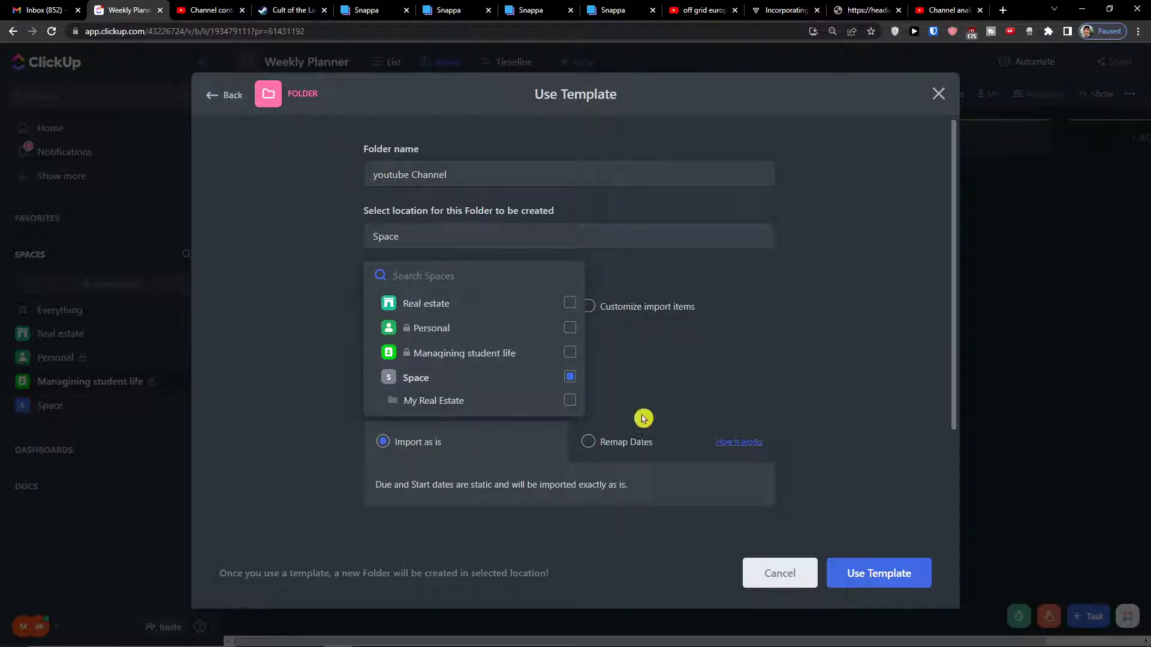
left_click(831, 389)
left_click(878, 566)
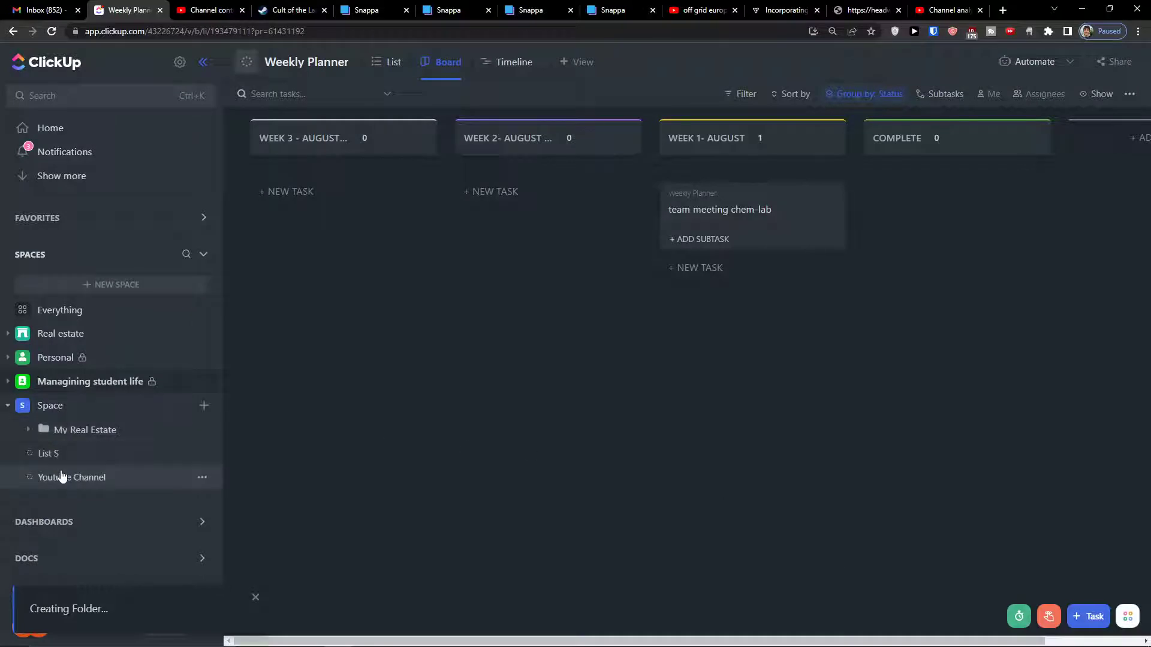
left_click(63, 477)
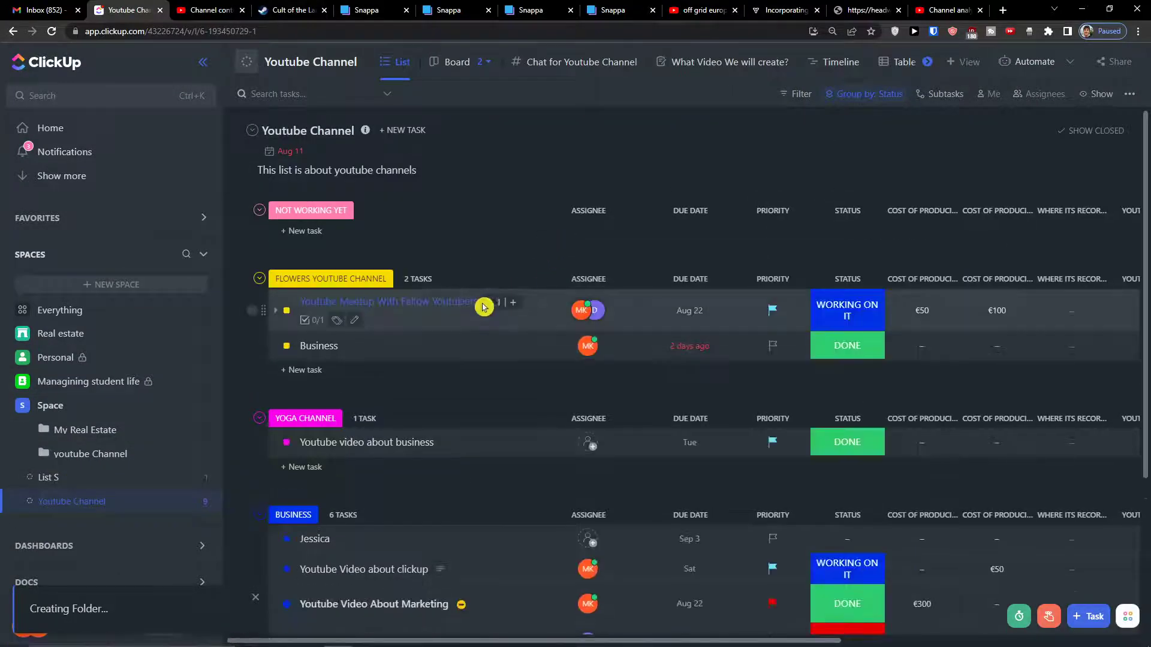
Open the youtube Channel folder's List and review its status groups and channel options
left_click(29, 455)
left_click(111, 477)
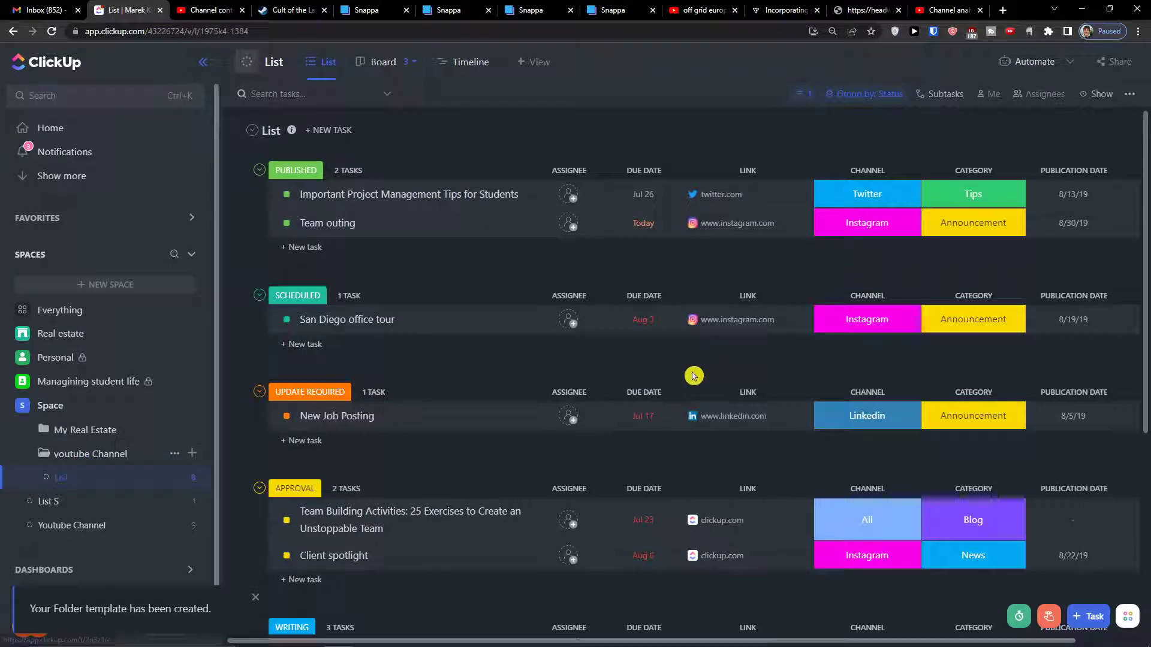
scroll(584, 395, "down", 5)
scroll(570, 420, "up", 2)
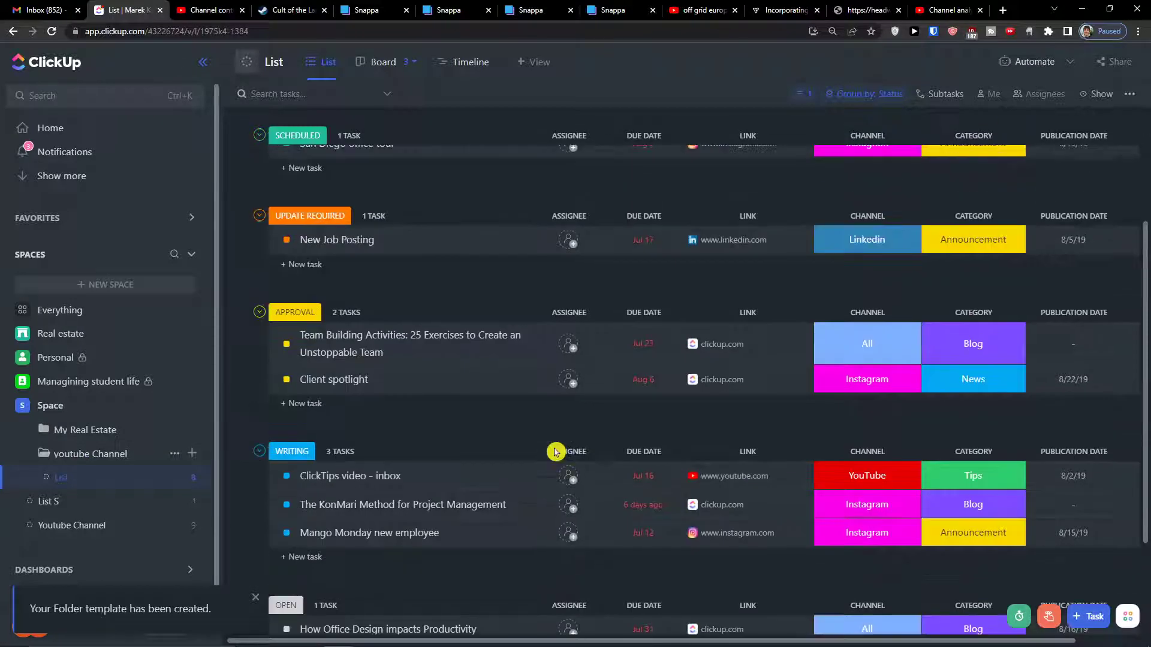
scroll(554, 452, "up", 3)
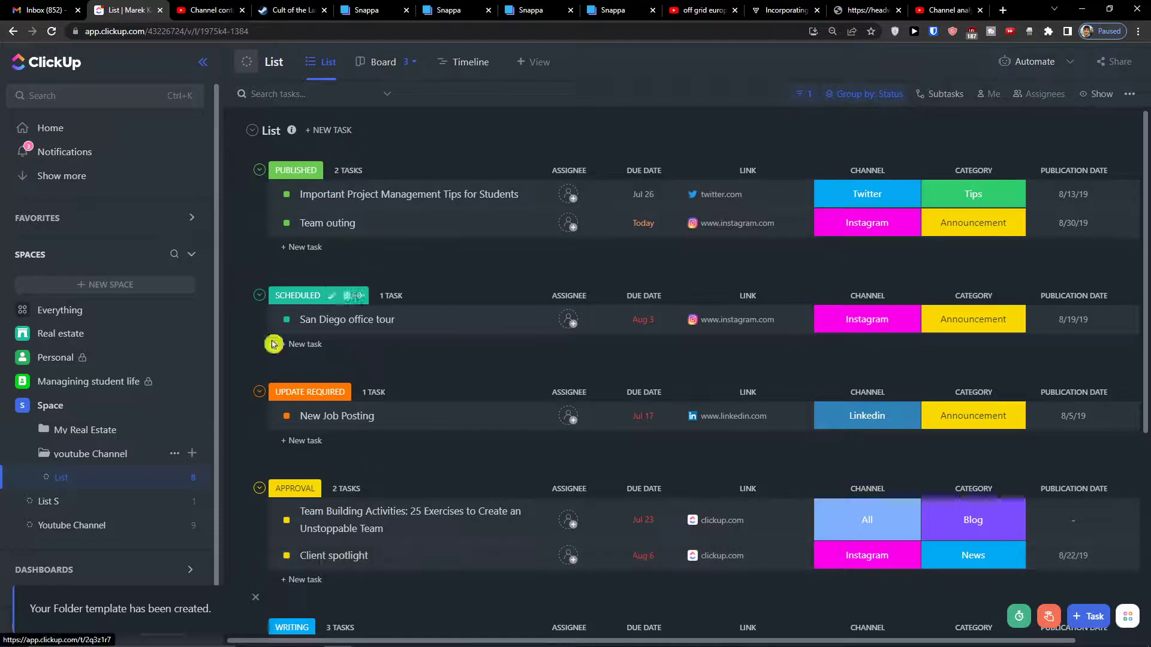
scroll(290, 516, "down", 2)
scroll(367, 318, "up", 2)
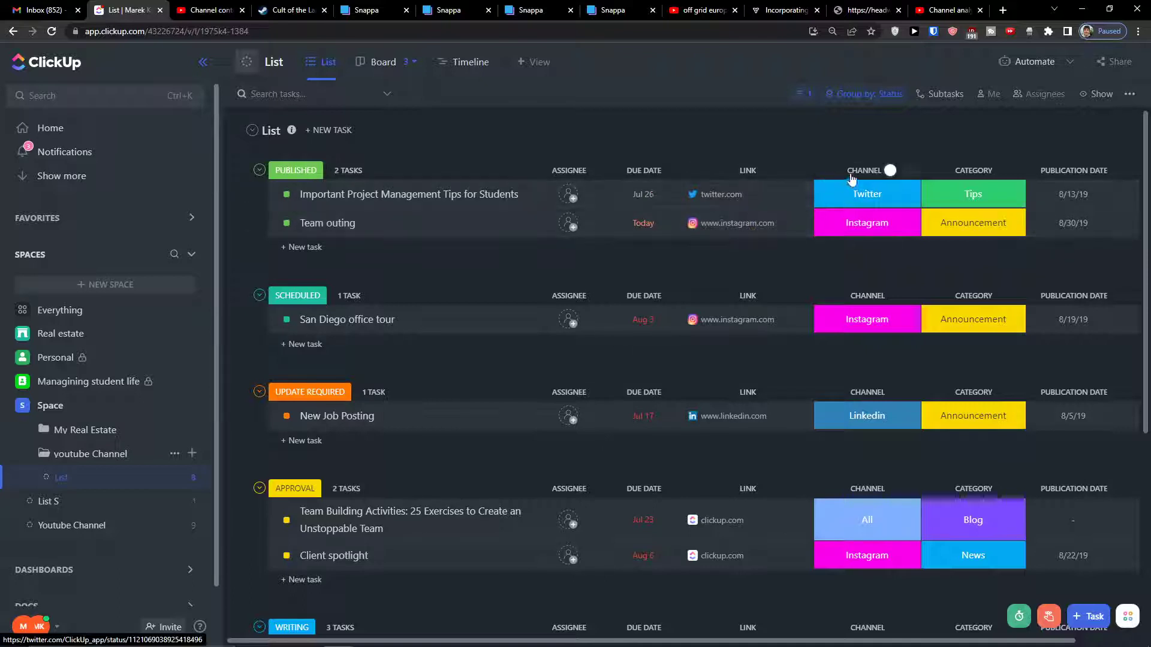
left_click(870, 220)
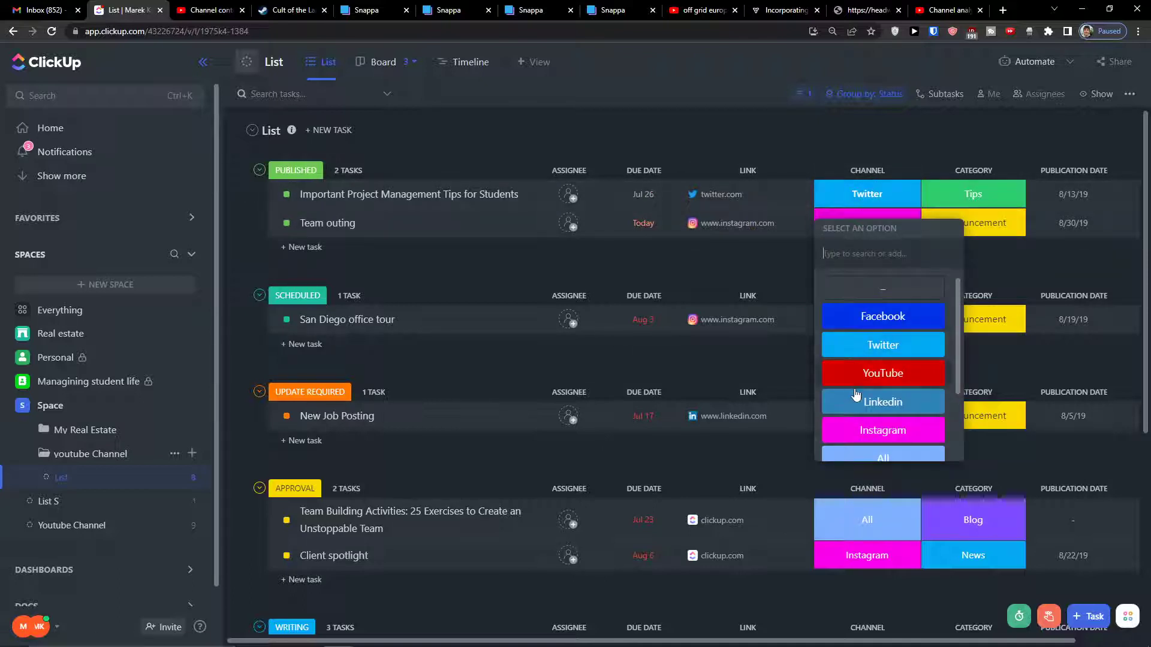
scroll(856, 393, "down", 2)
left_click(983, 255)
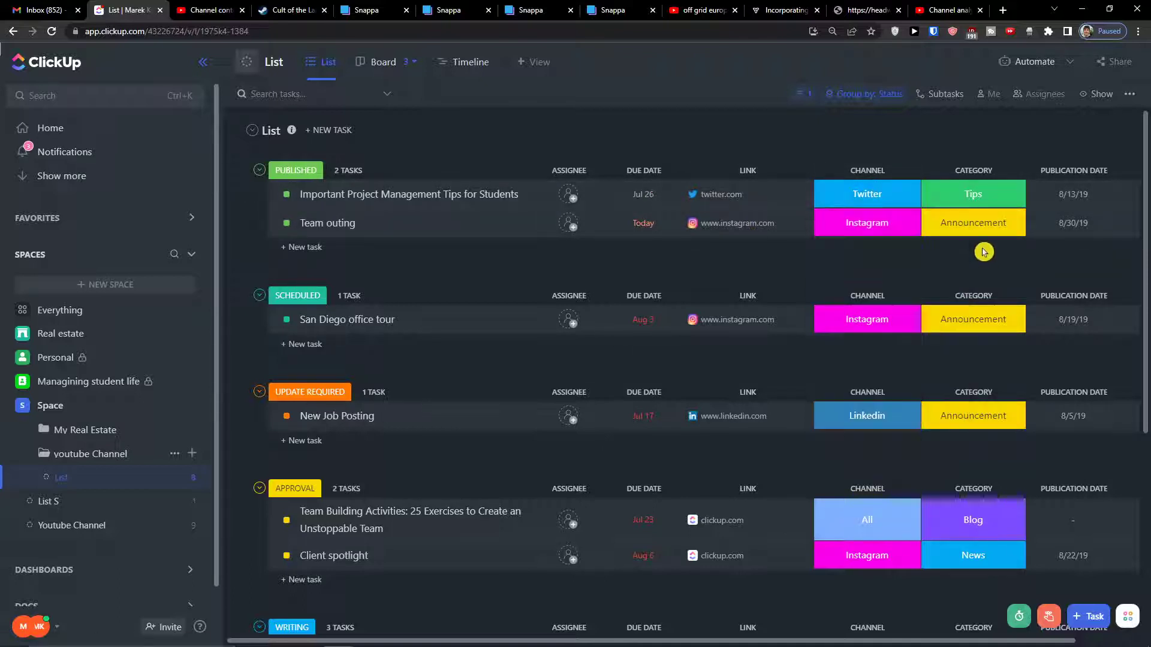
left_click(990, 205)
left_click(719, 603)
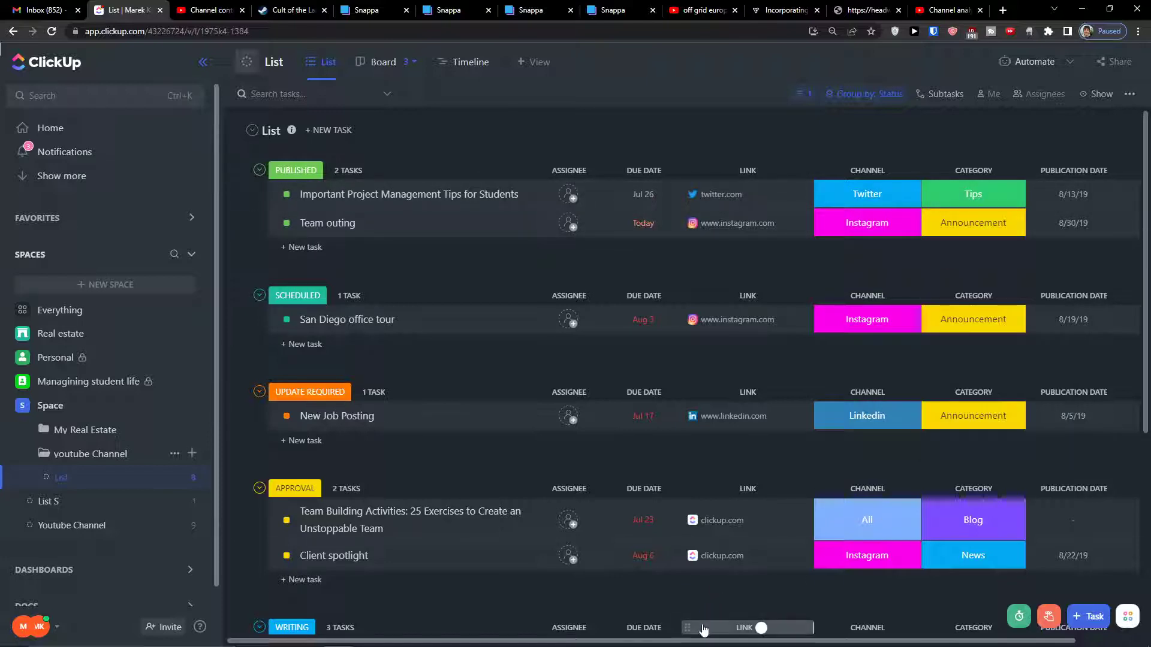
left_click_drag(694, 640, 767, 639)
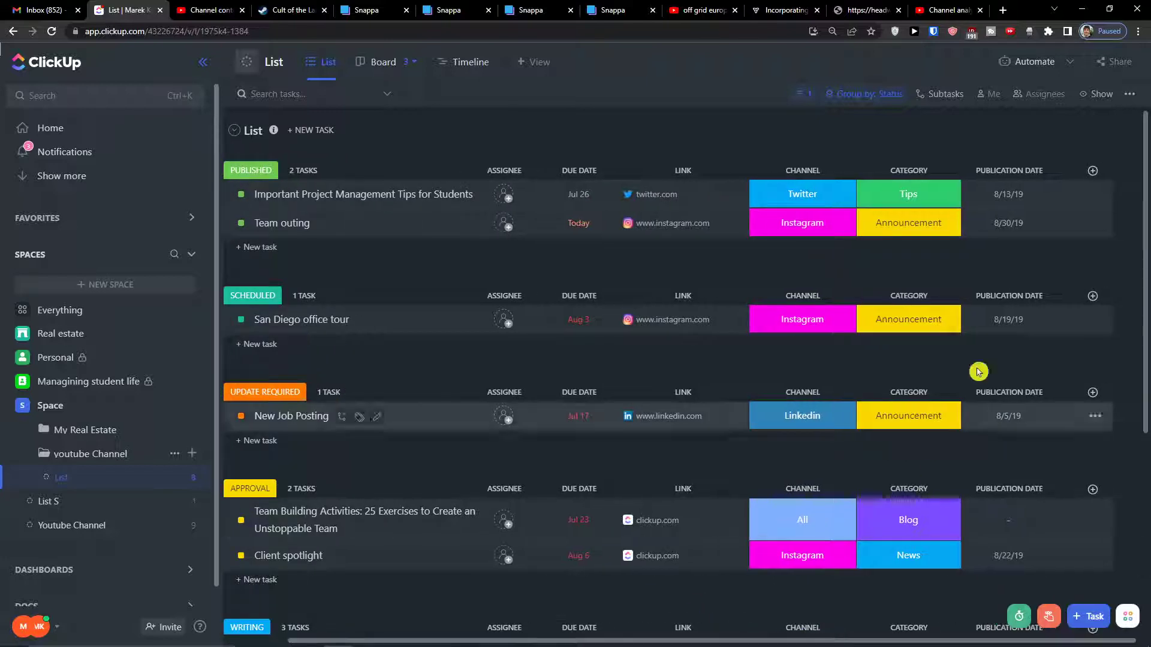
left_click(999, 197)
left_click(979, 187)
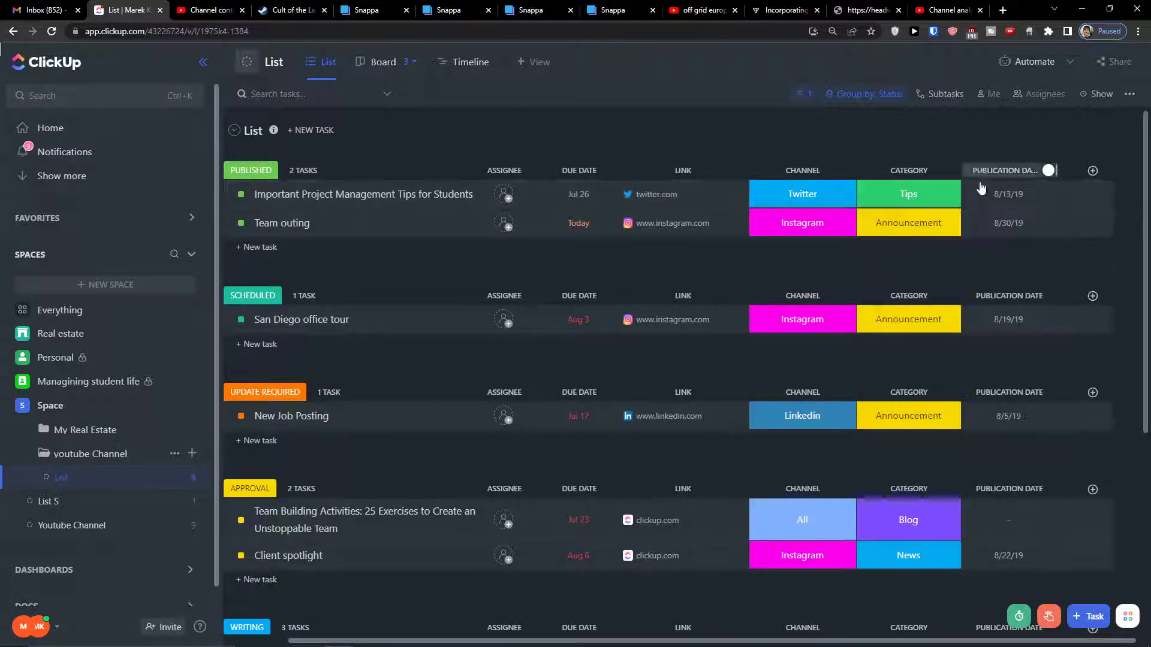
left_click(981, 228)
left_click(949, 147)
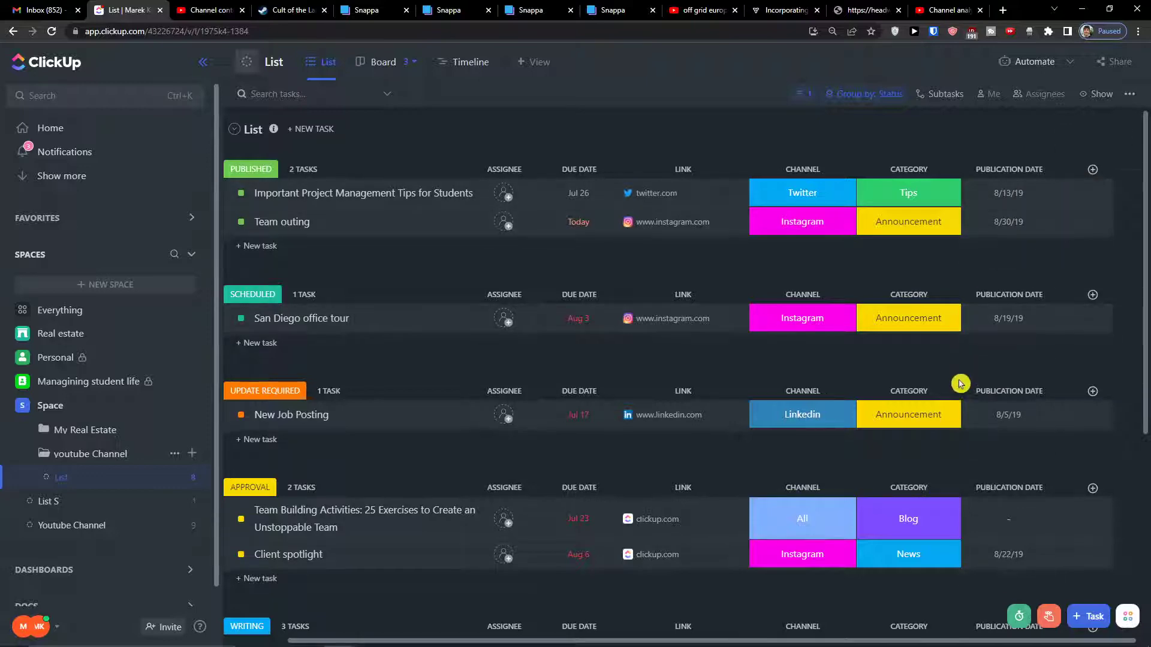
scroll(923, 419, "down", 5)
left_click_drag(663, 642, 477, 643)
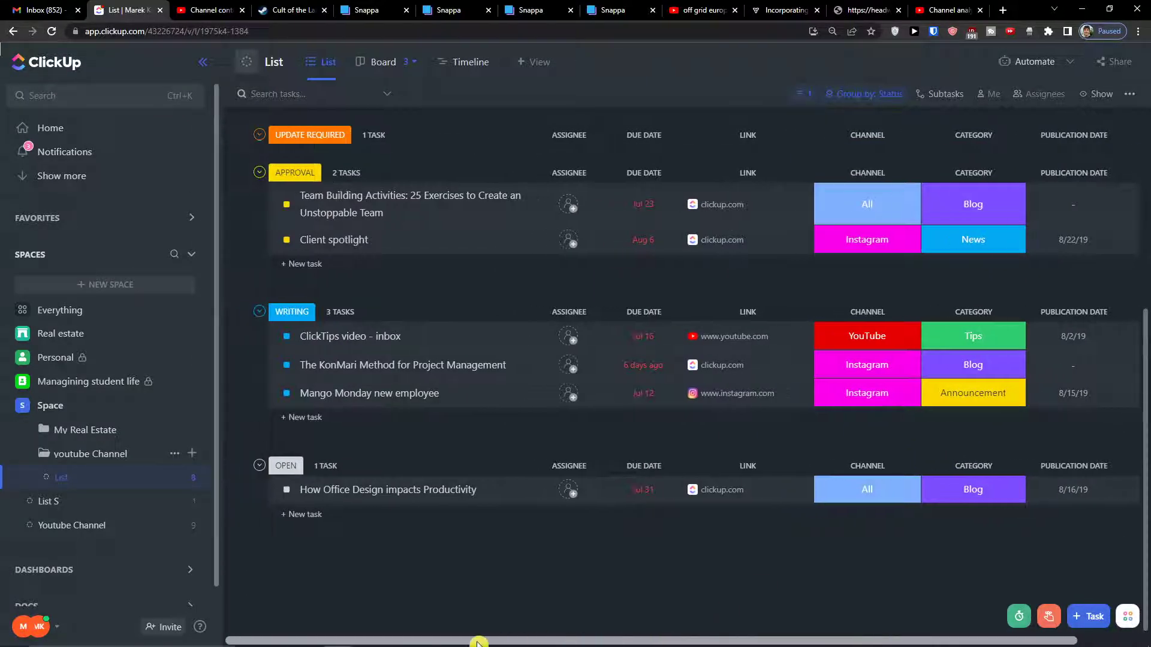
scroll(380, 545, "up", 6)
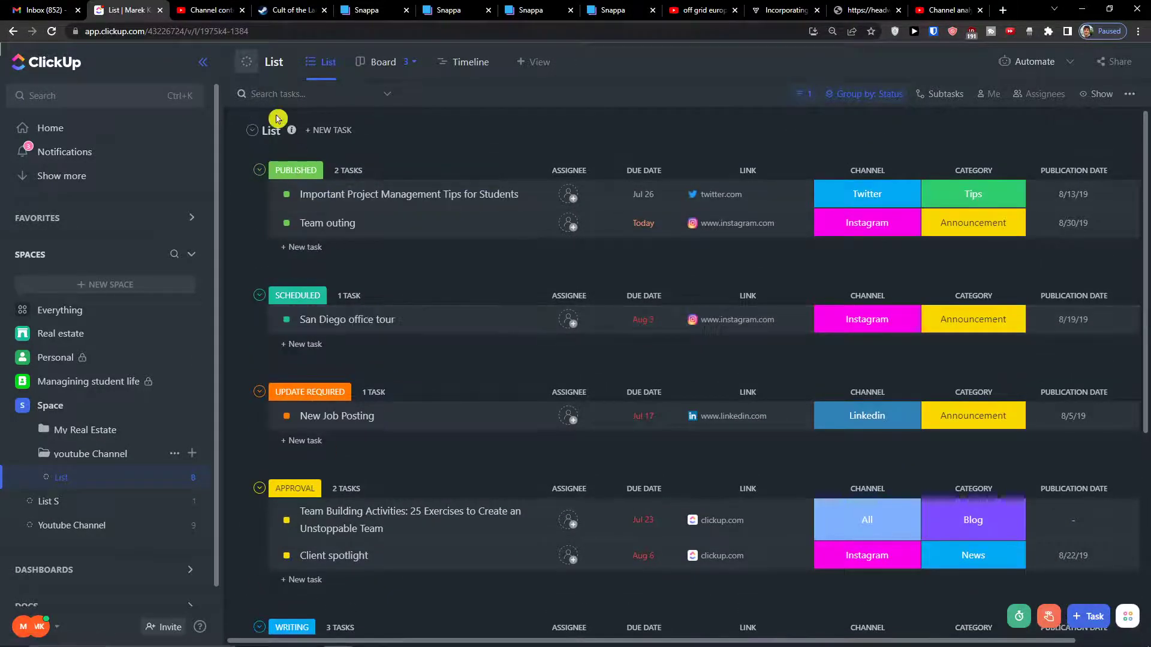
left_click(293, 62)
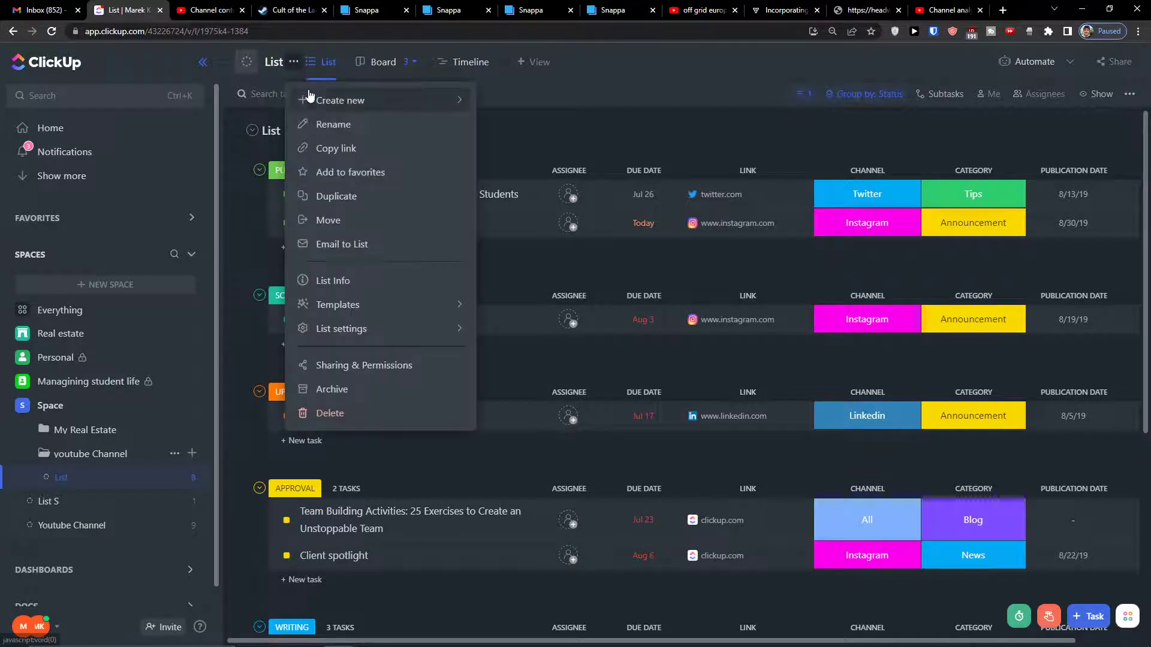
mouse_move(291, 330)
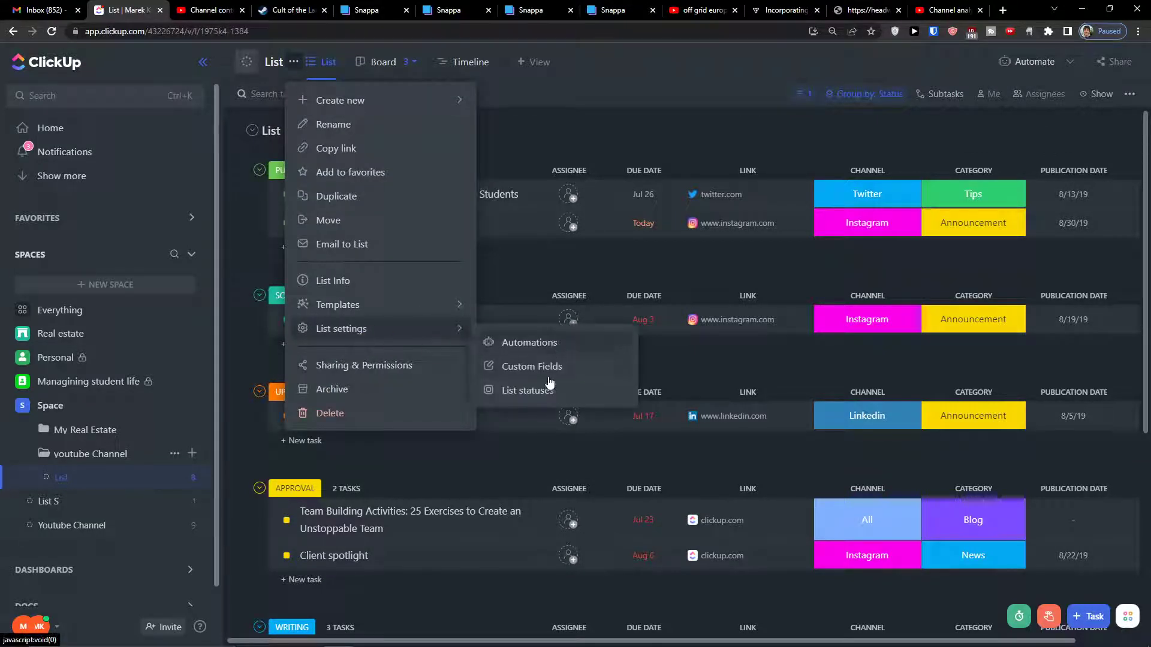
left_click(543, 389)
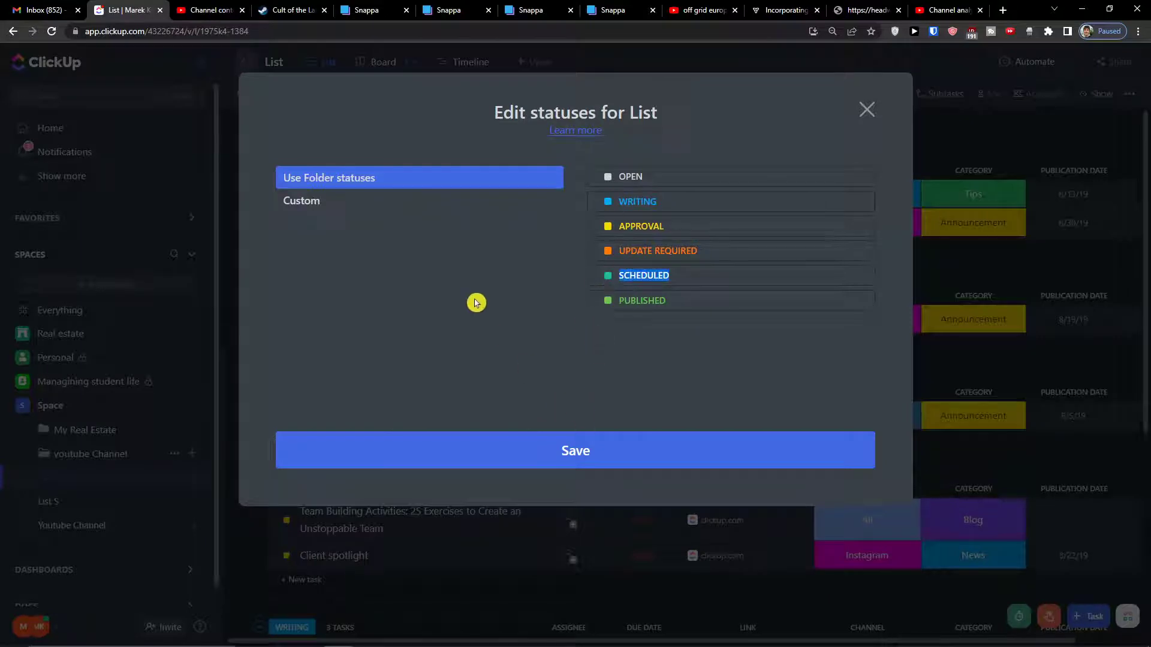
left_click(437, 203)
left_click(440, 183)
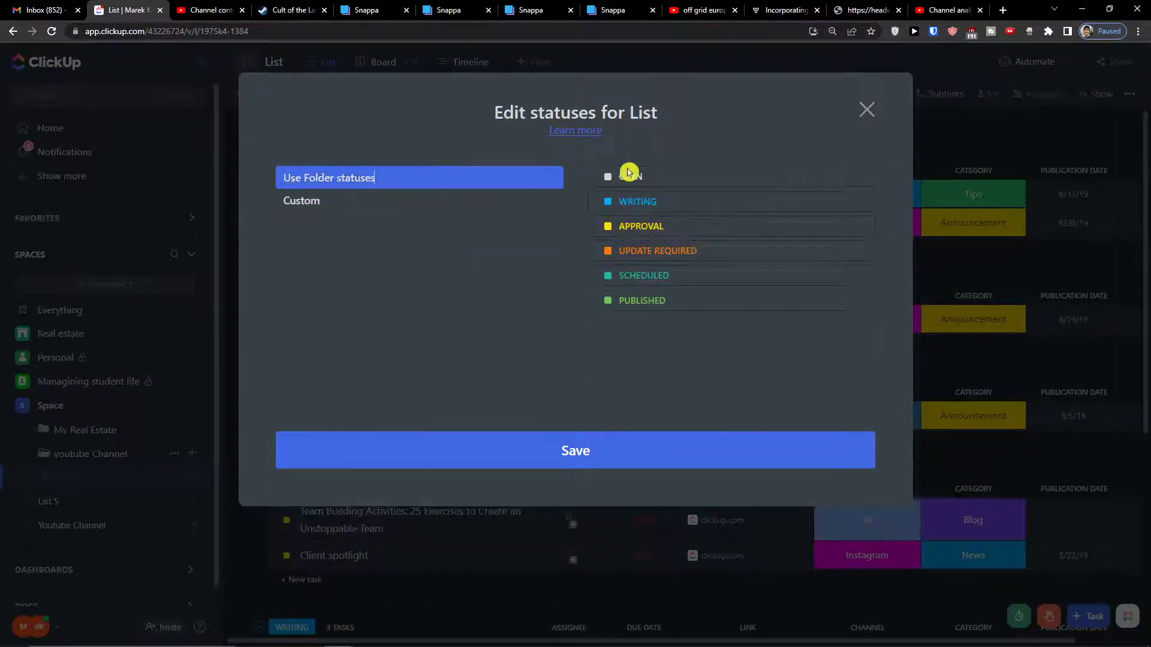
left_click(471, 208)
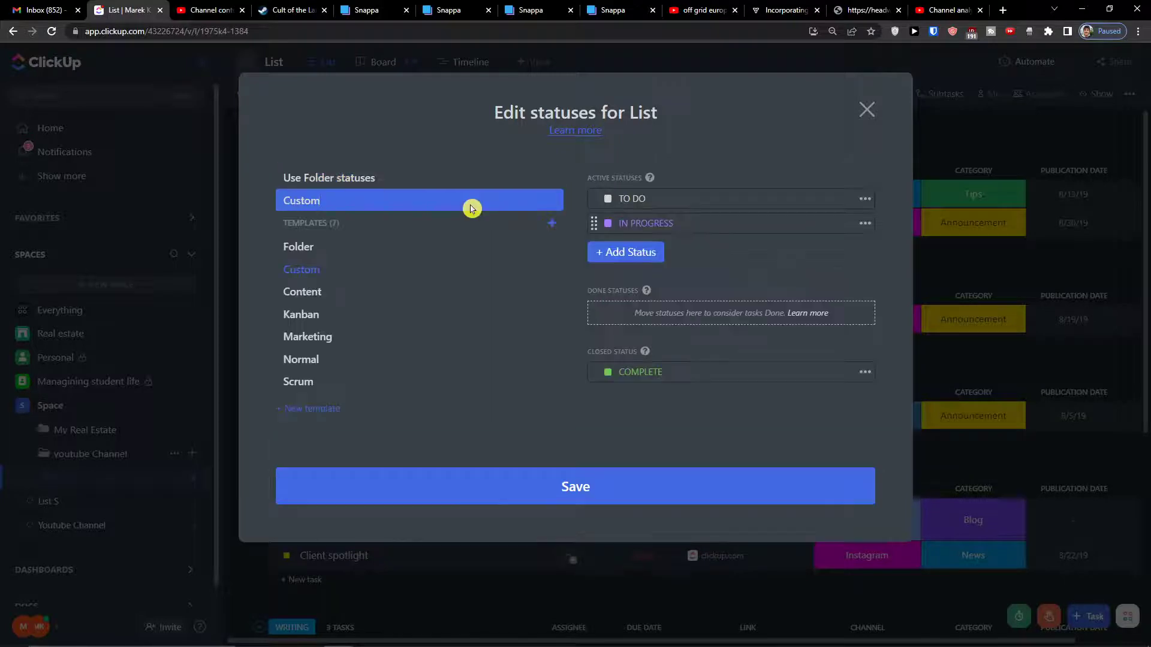
left_click(399, 296)
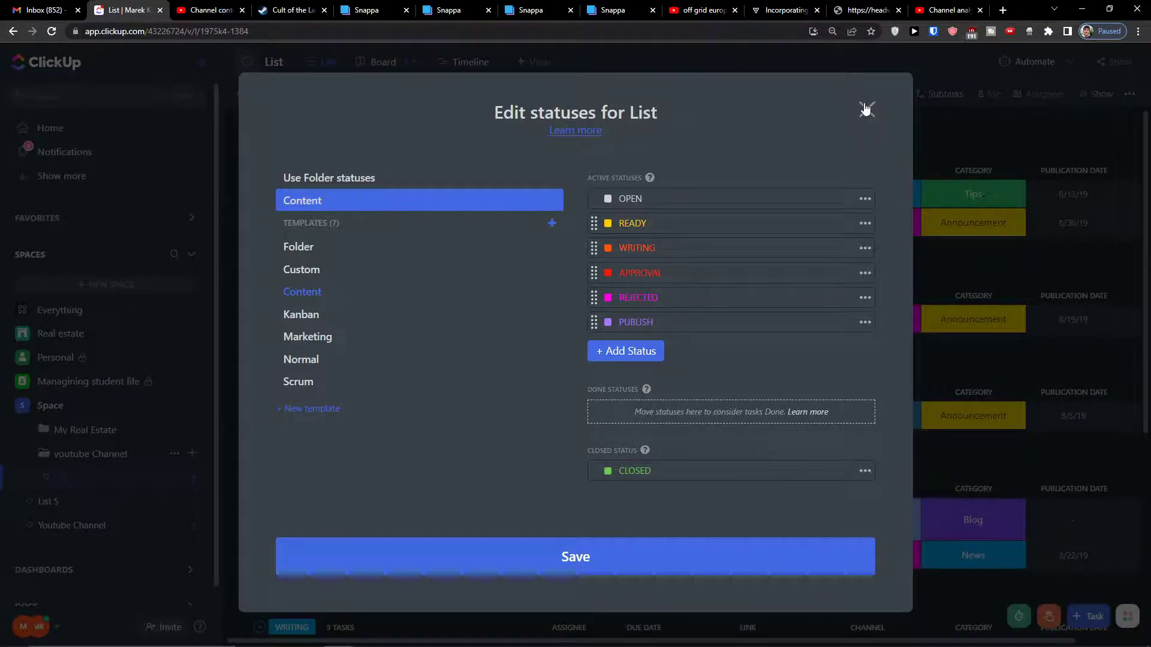
left_click(866, 108)
scroll(490, 365, "down", 3)
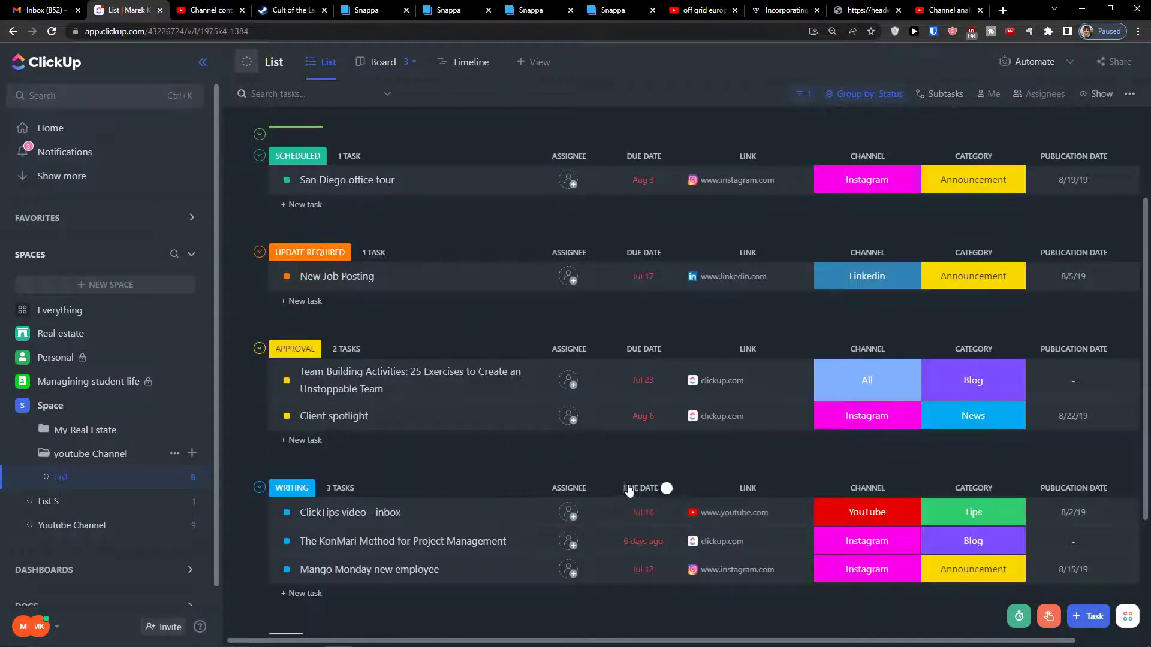
Switch the youtube Channel list to its Board view
scroll(643, 483, "down", 3)
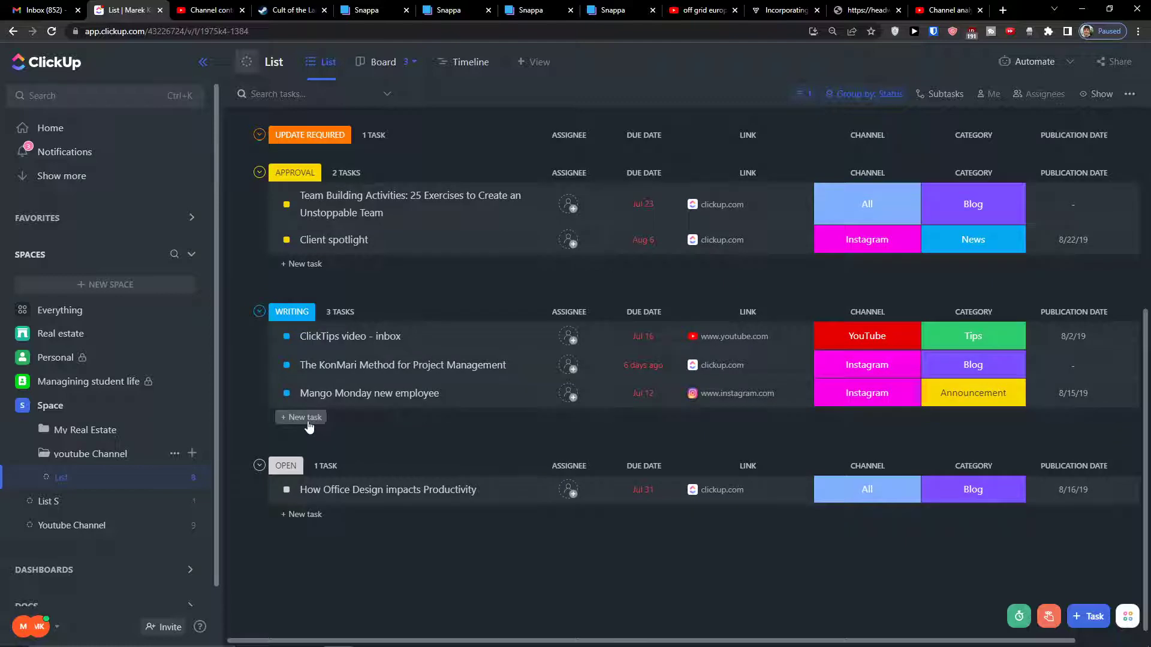
scroll(309, 427, "up", 2)
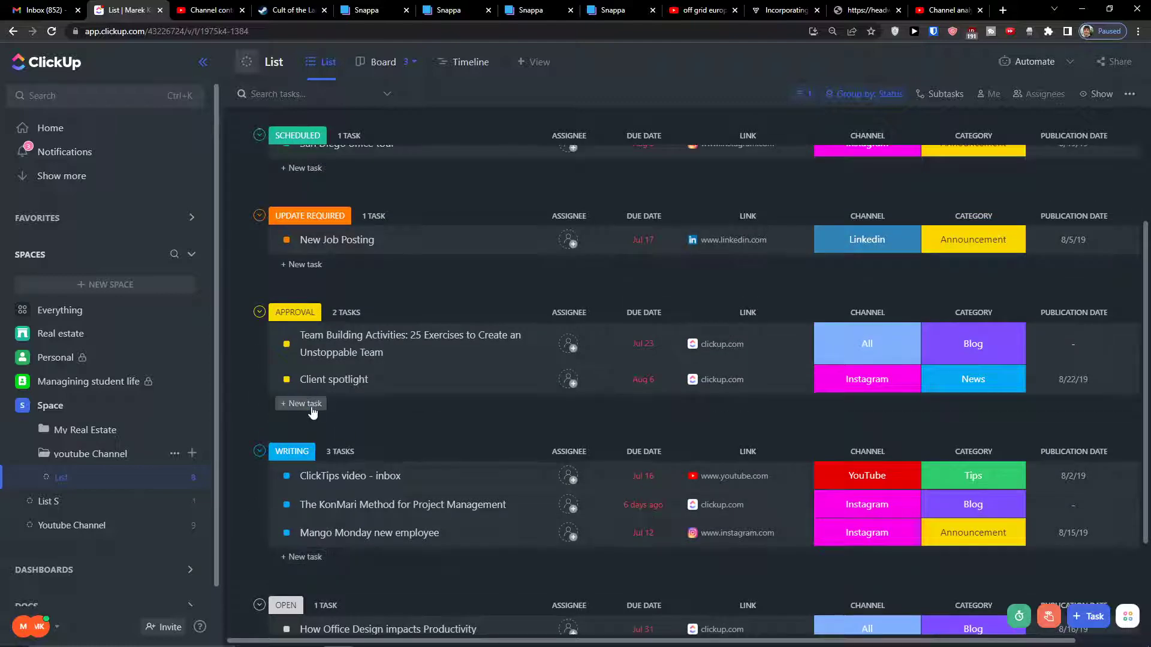
scroll(308, 390, "up", 3)
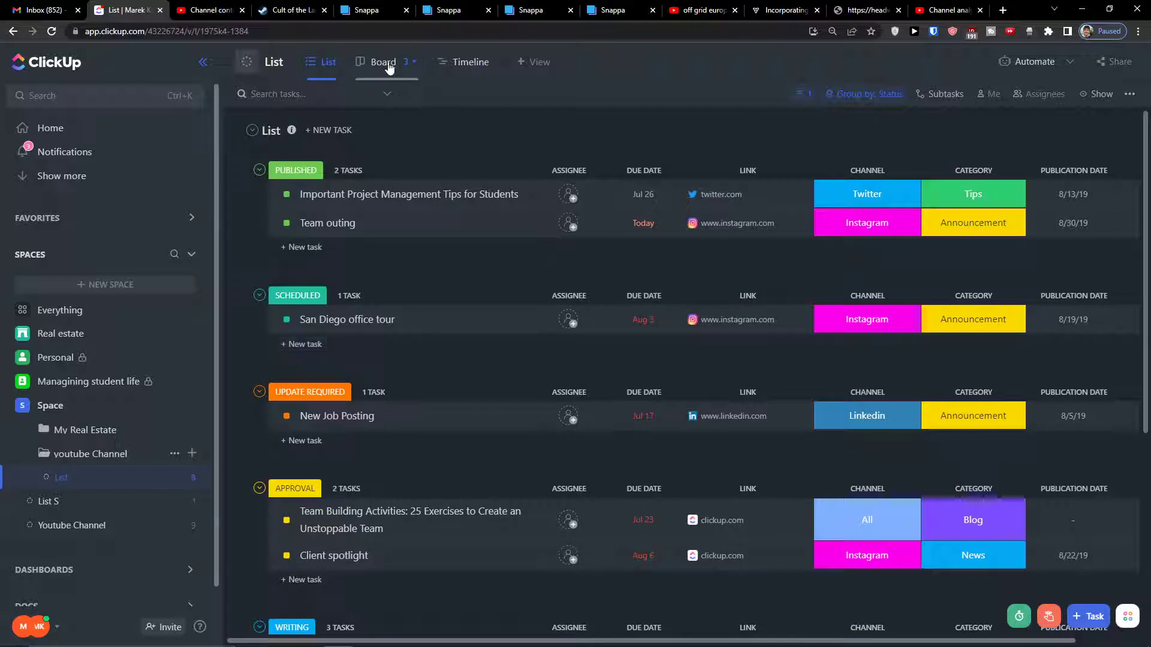
left_click(388, 68)
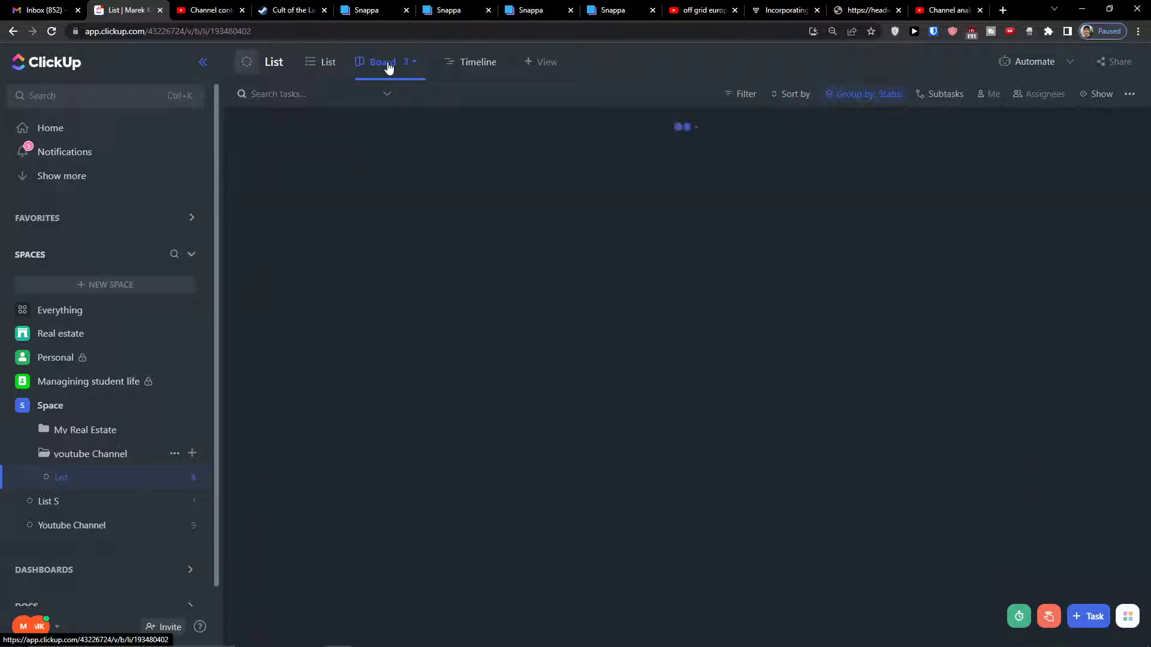
Go from the loaded board back to the List view and collapse Space in the sidebar
left_click(352, 73)
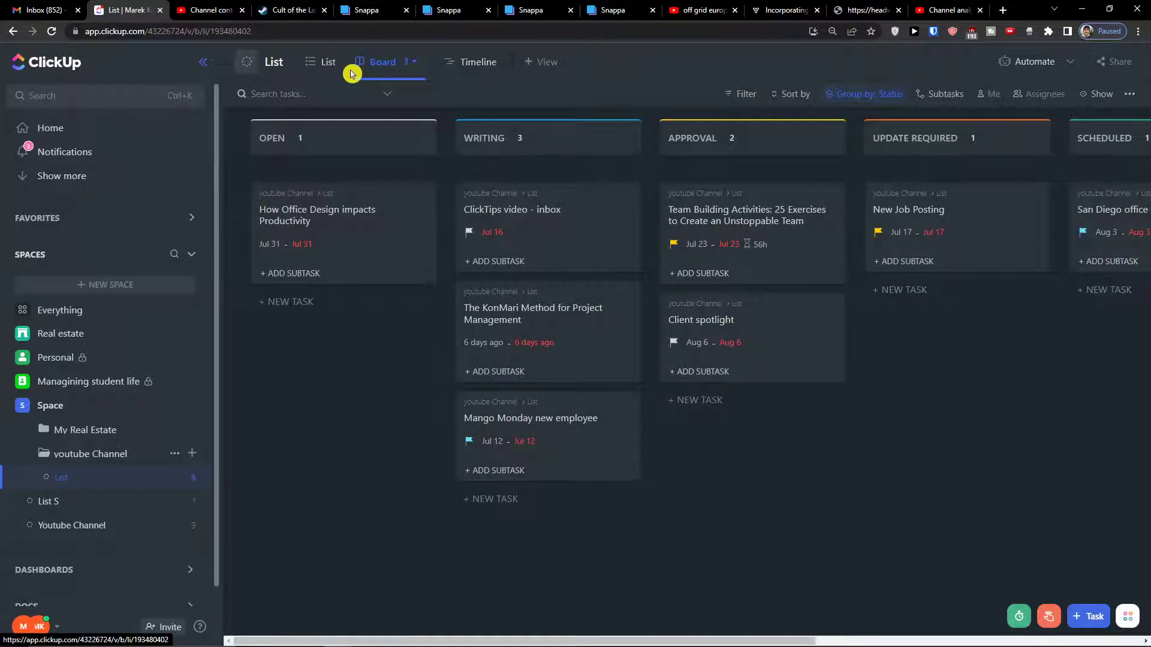
left_click(327, 70)
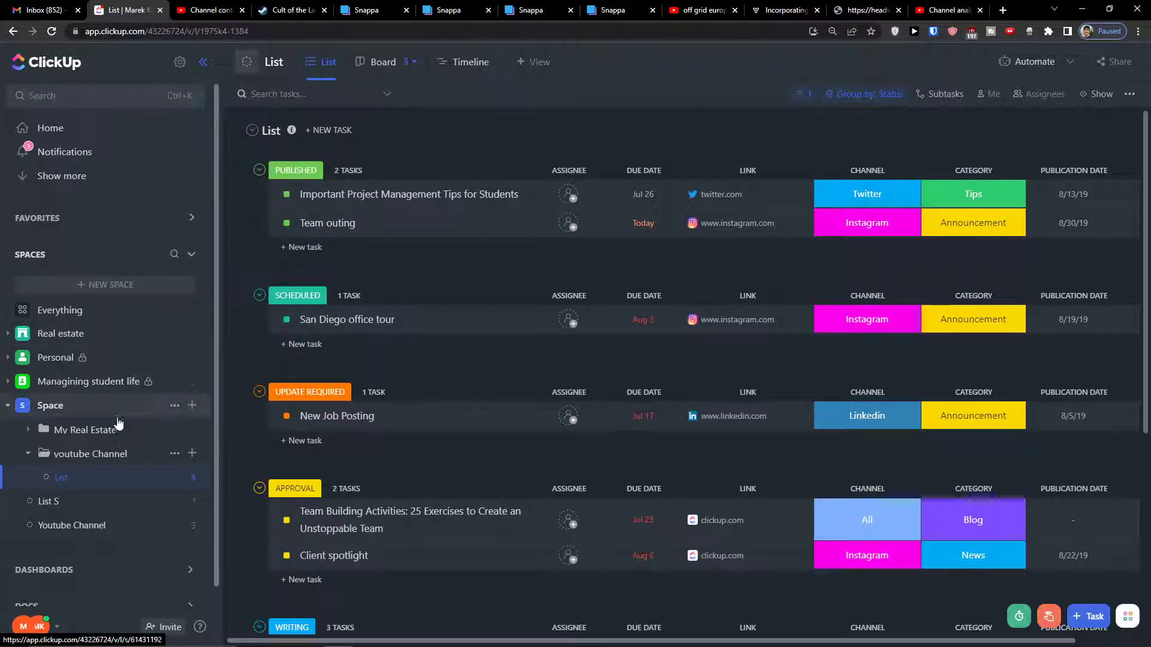
left_click(7, 405)
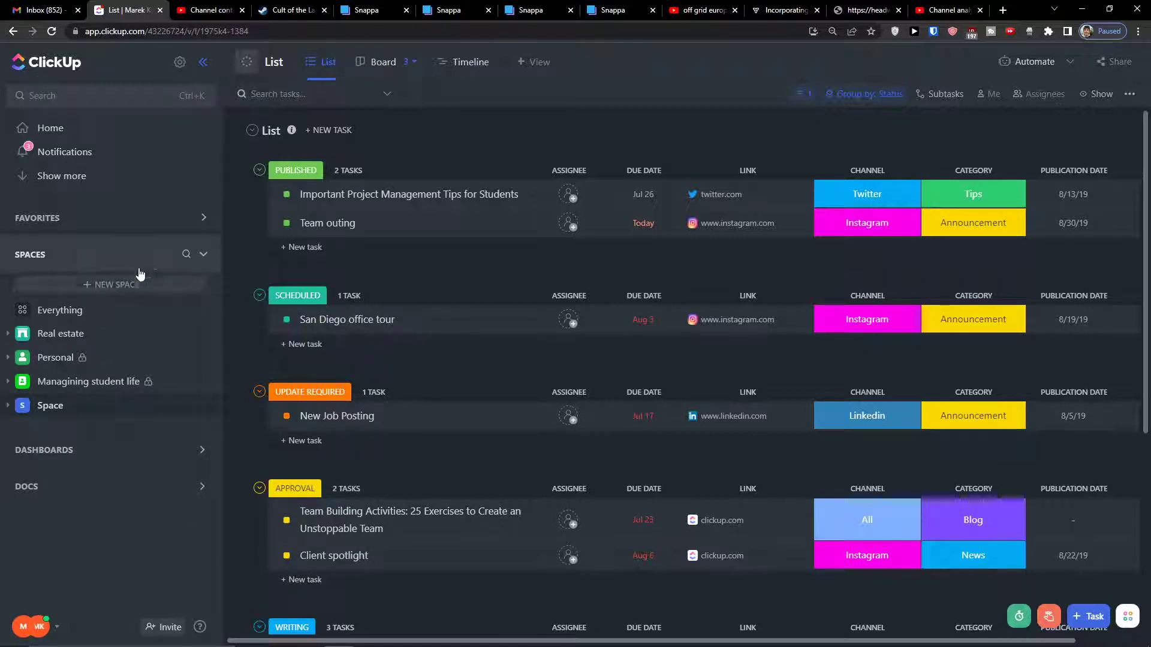
Start creating another new Space
left_click(130, 286)
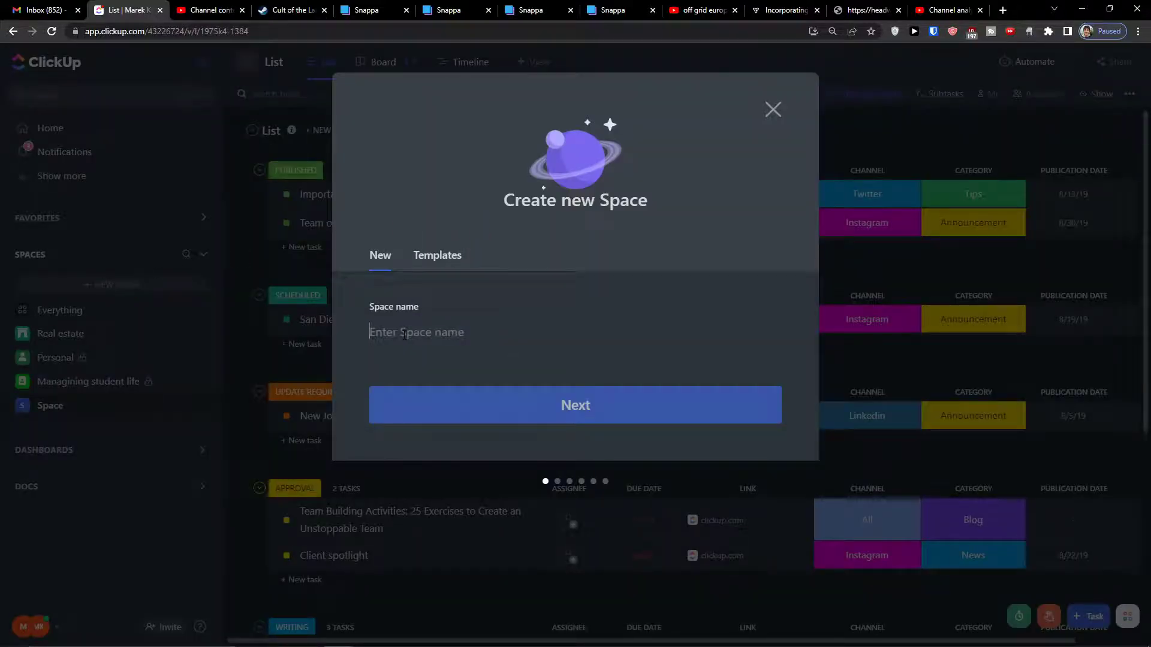
Name the Space 'Youtube Channel' and give it a red YouTube avatar
type("Youtube Channel")
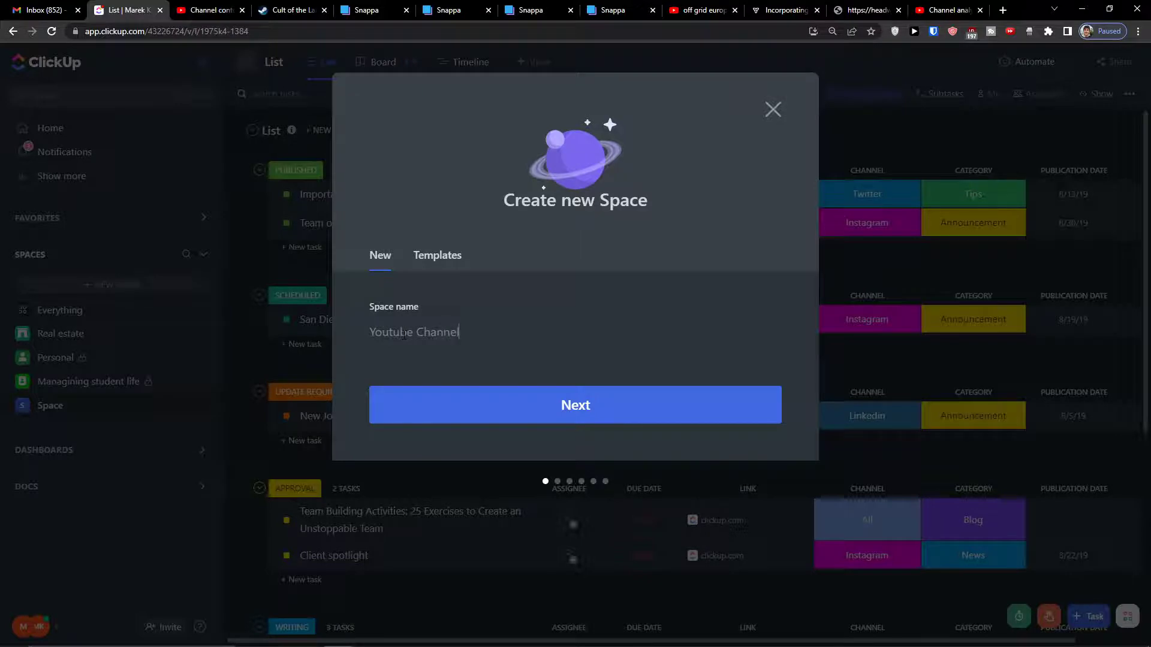
left_click(422, 411)
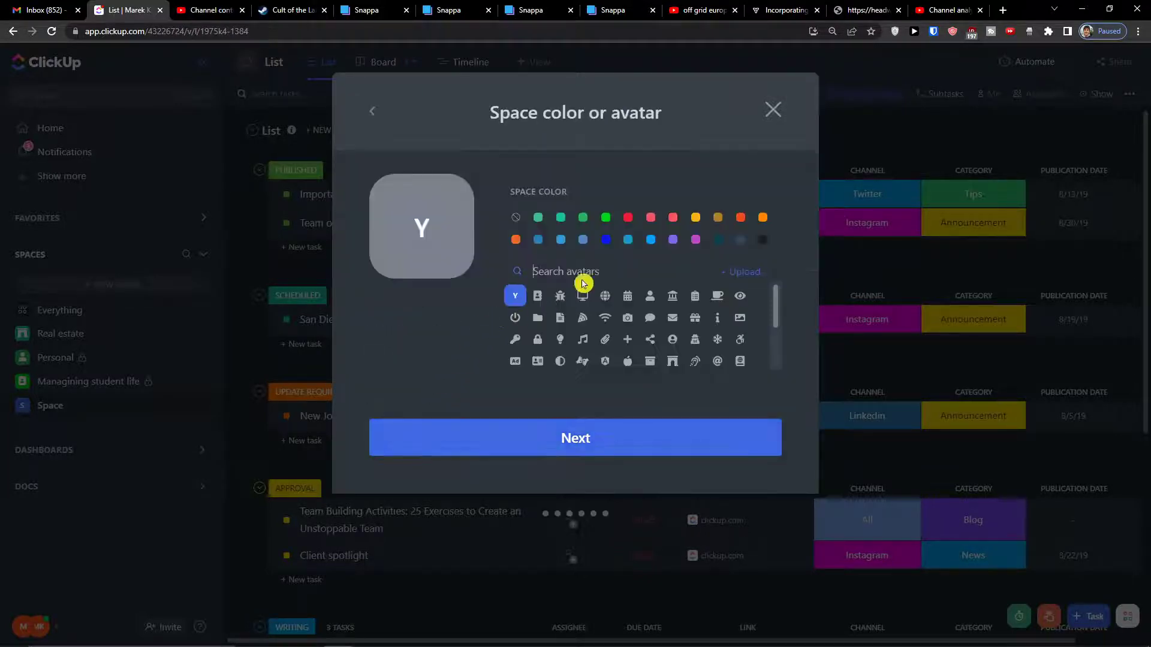
left_click(606, 217)
left_click(590, 272)
type("youtub")
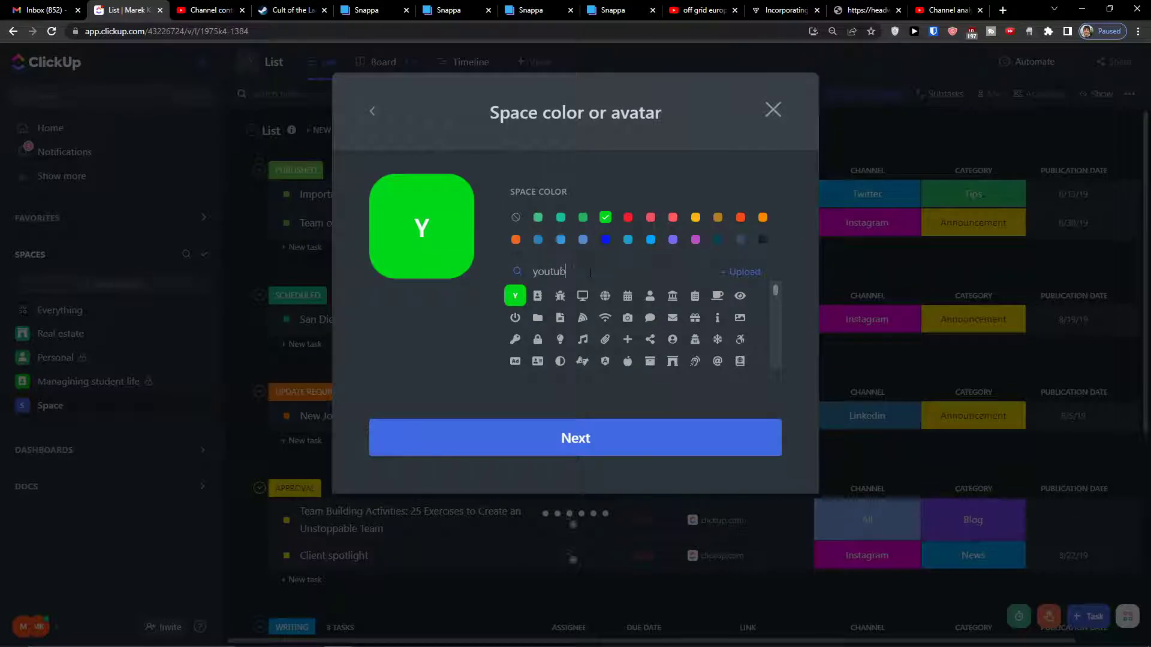
type("e")
left_click(538, 295)
left_click(628, 218)
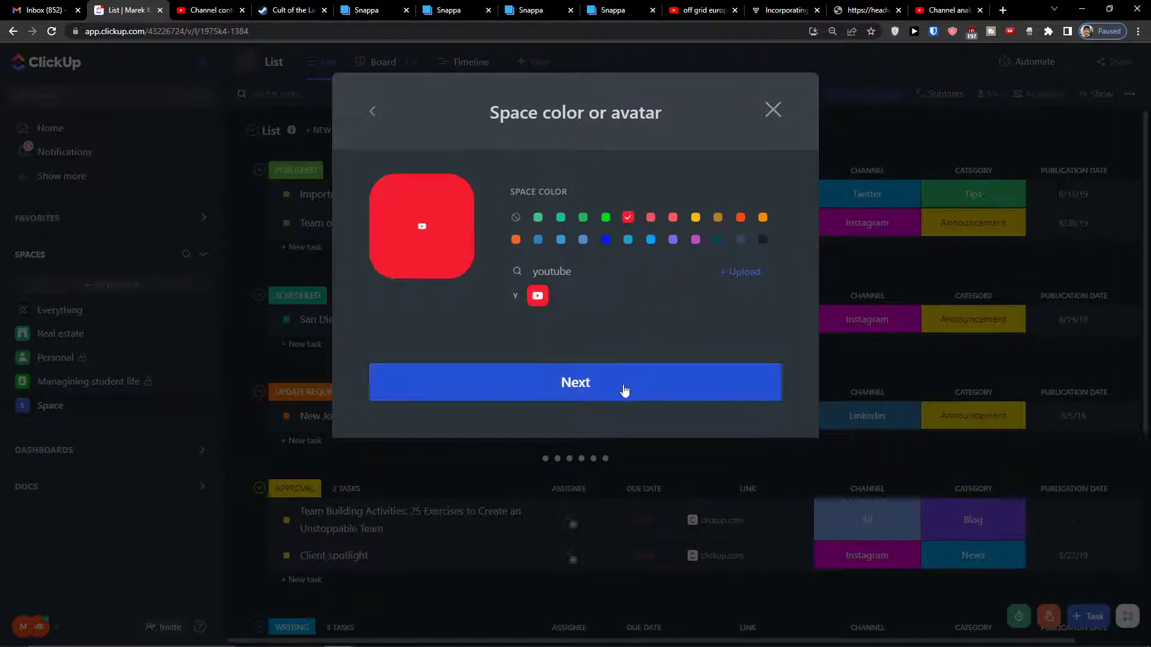
Share the Space with the whole workspace
left_click(593, 393)
left_click(714, 250)
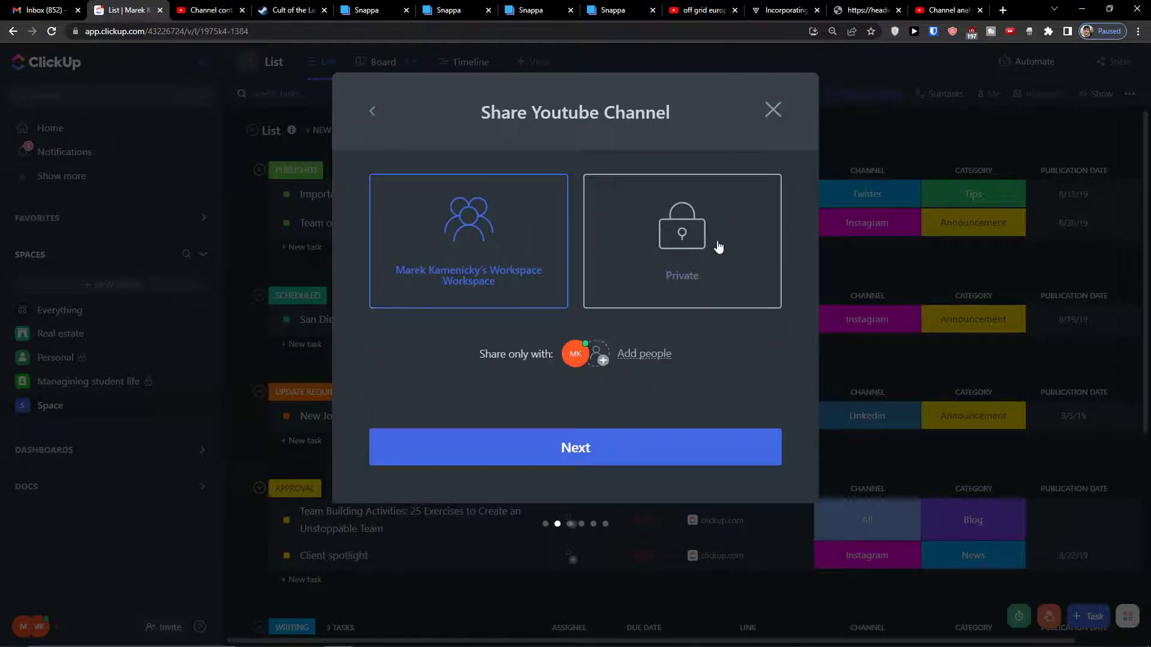
left_click(489, 282)
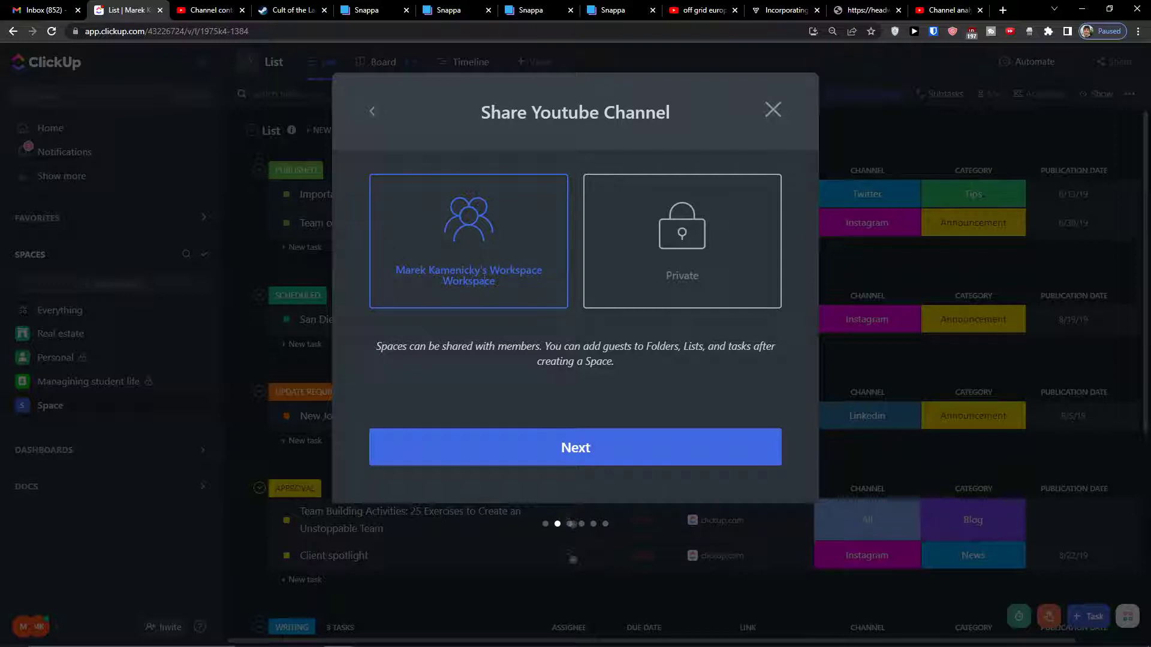
left_click(548, 444)
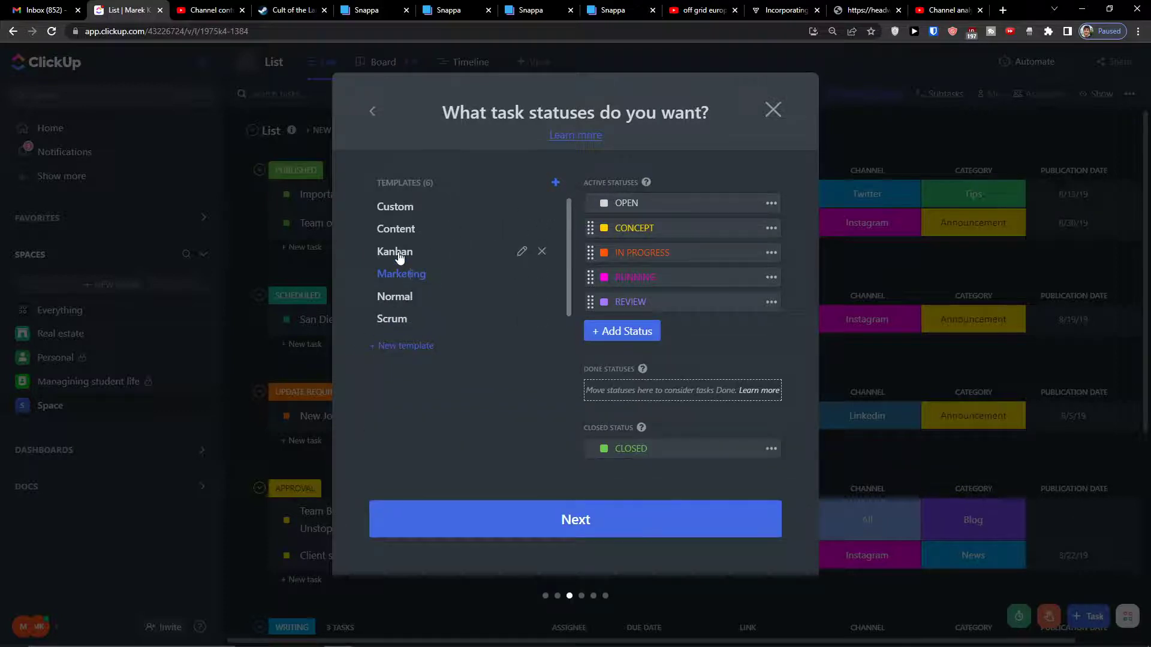
Choose the Custom status template and rename TO DO to LIVE CAMPAIGN
left_click(393, 231)
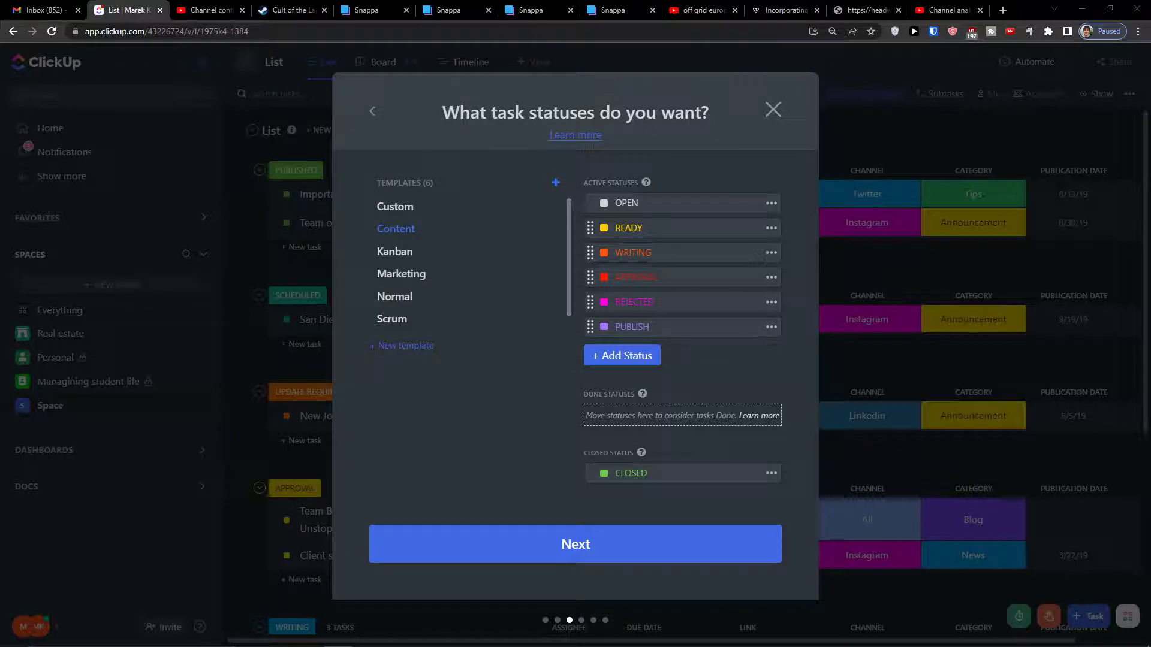
left_click(383, 210)
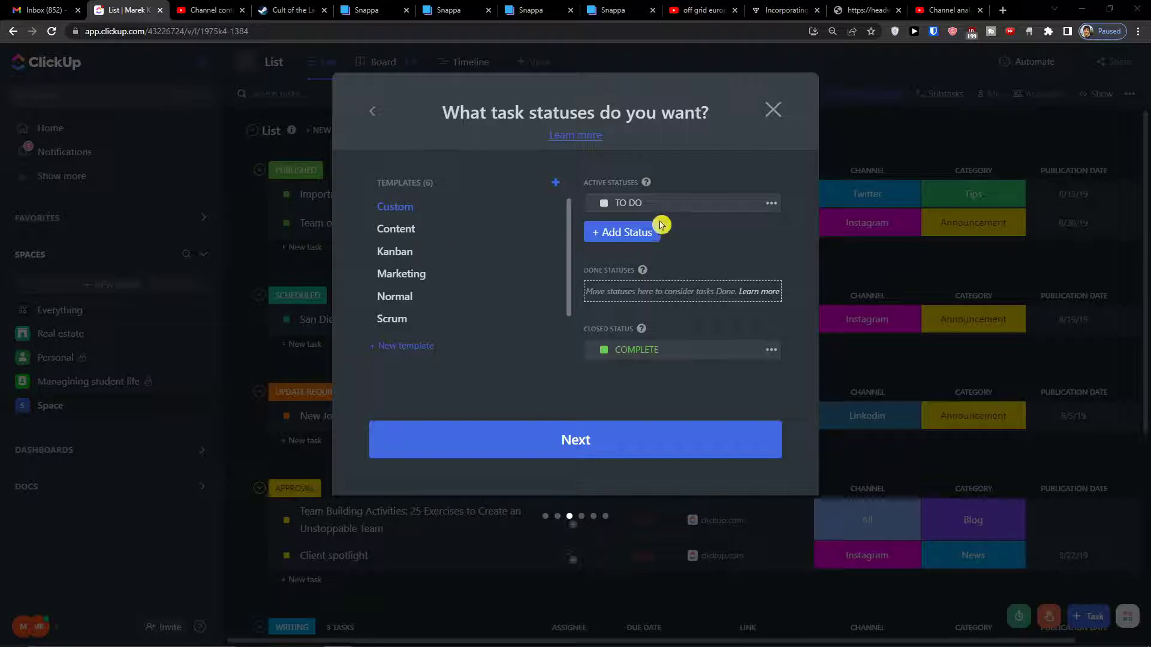
left_click(639, 212)
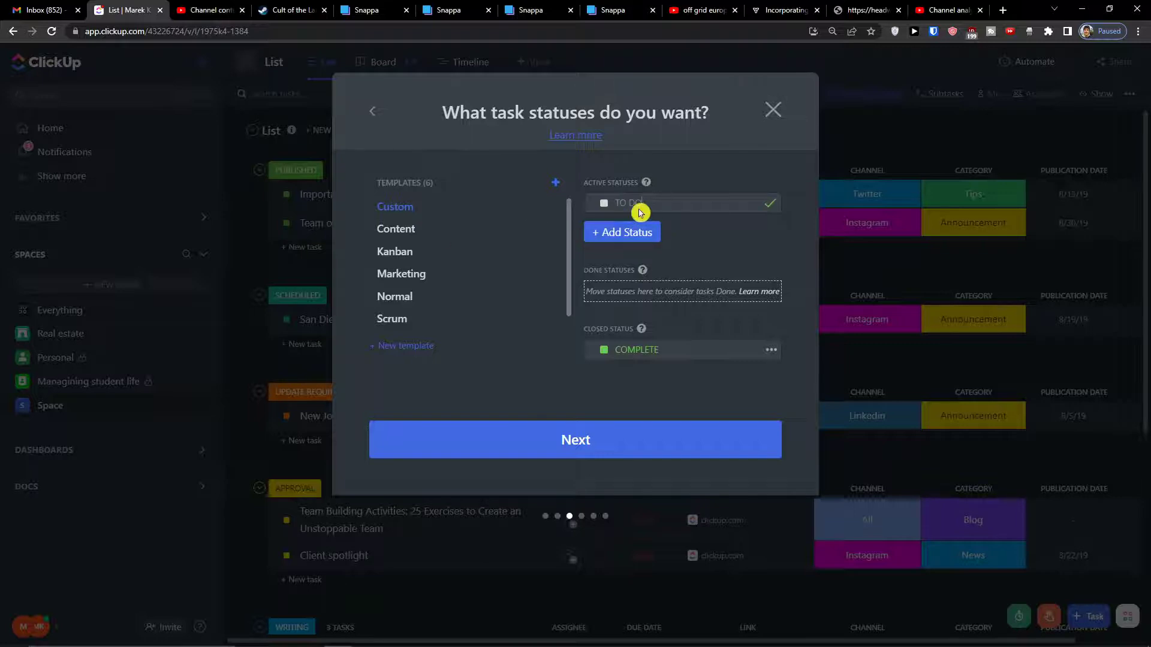
left_click_drag(639, 212, 581, 198)
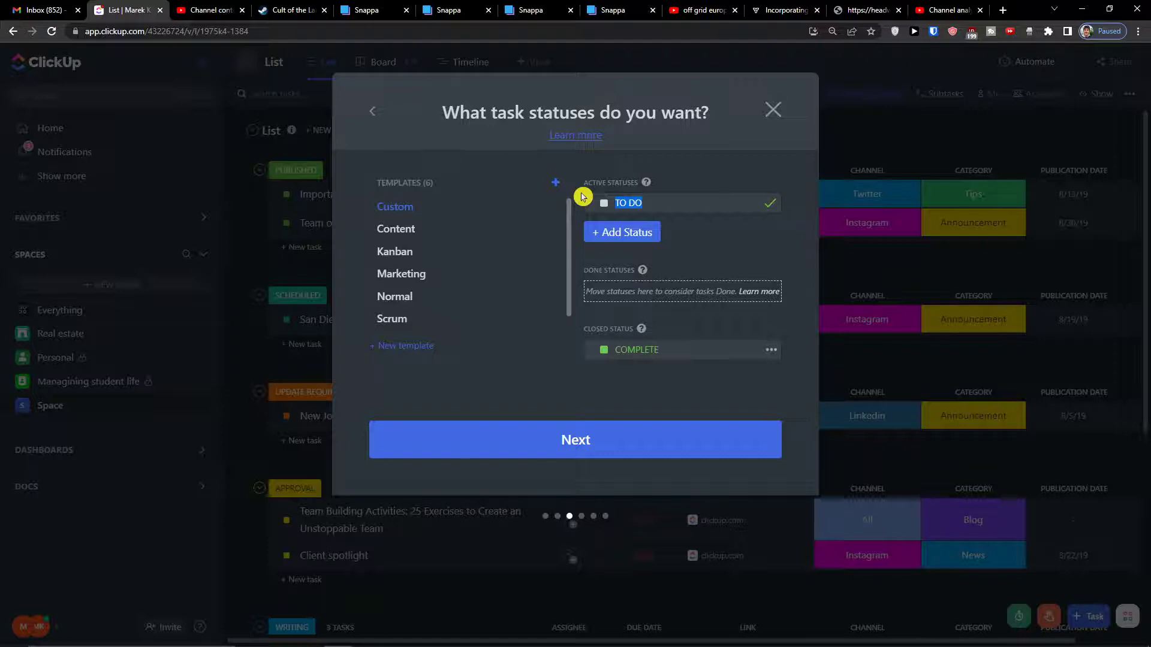
type("LIVE CAMPAIGN")
left_click(625, 233)
Add a yellow DRAFT CAMPAIGN status and colour LIVE CAMPAIGN green
type("DRAFT CAMPAIGN")
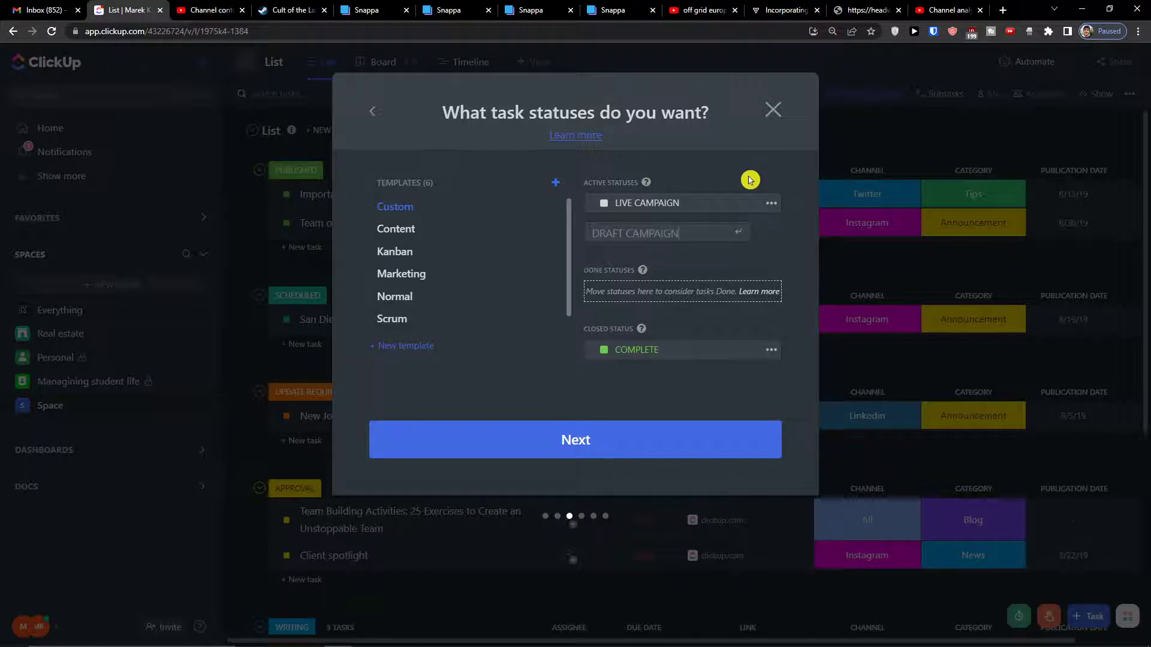
key("Return")
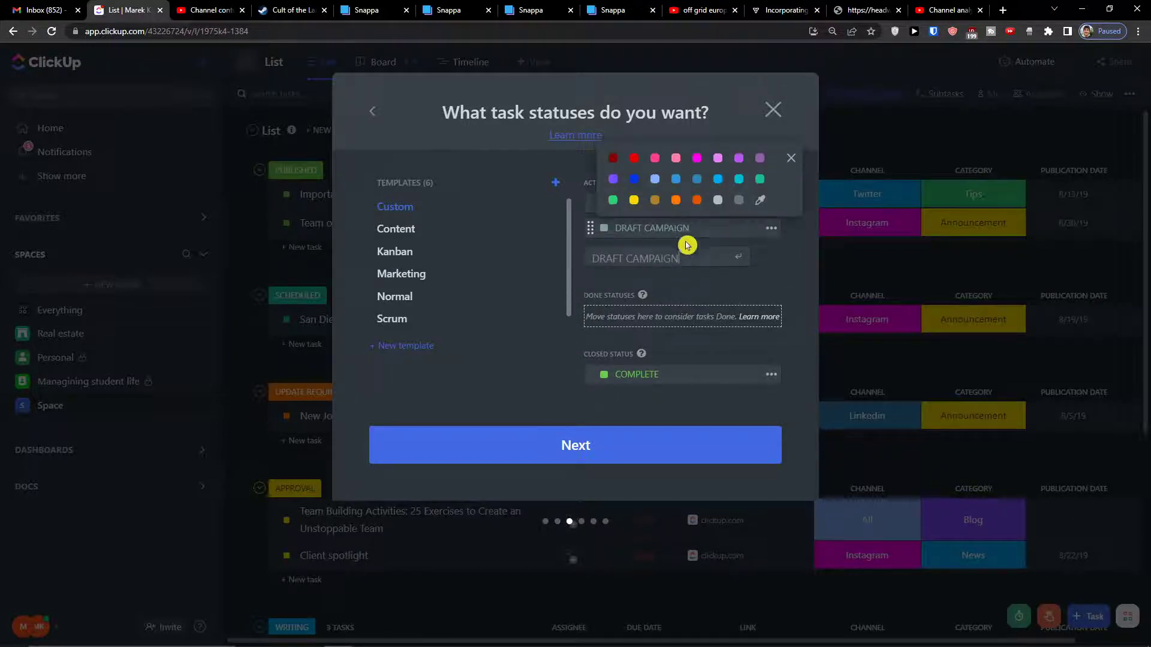
left_click(636, 199)
left_click(665, 203)
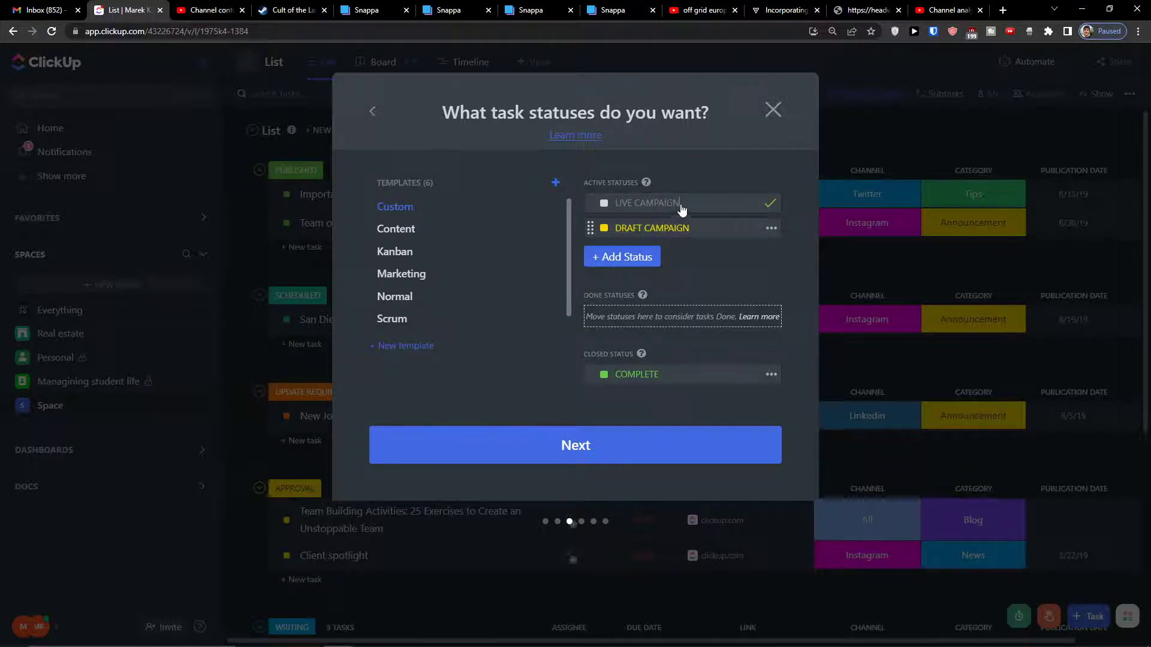
left_click(714, 253)
left_click(613, 200)
left_click(612, 175)
left_click(625, 353)
left_click(594, 412)
left_click(574, 443)
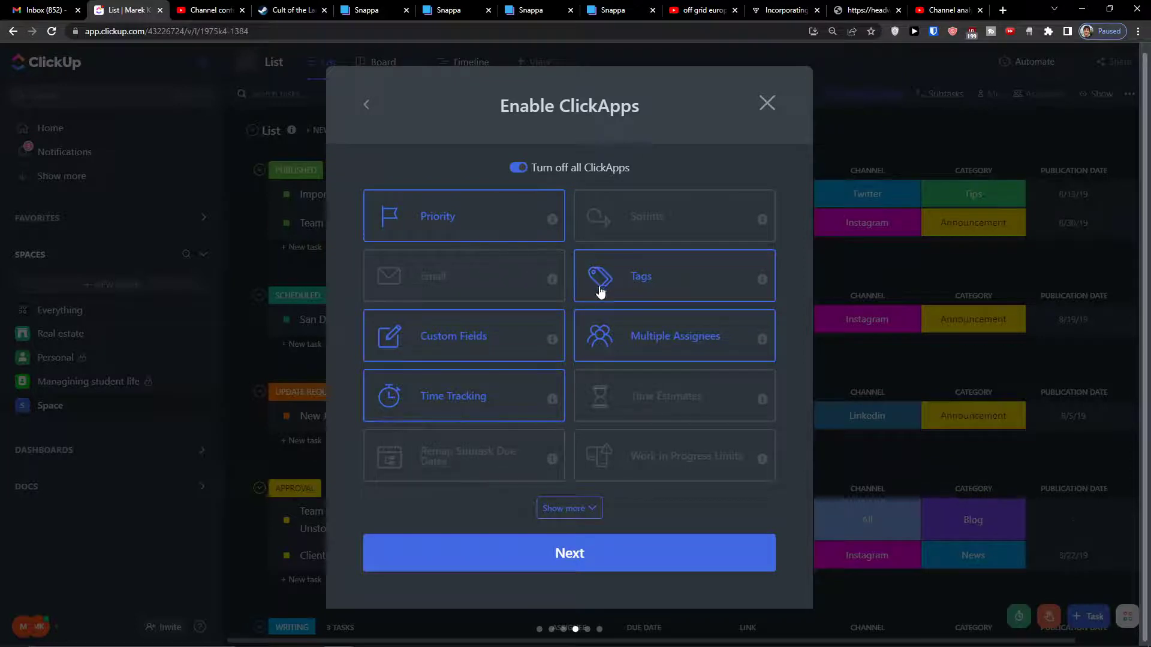
Keep Time Tracking enabled and review the remaining ClickApps
left_click(475, 389)
left_click(549, 418)
left_click(579, 508)
scroll(611, 486, "down", 2)
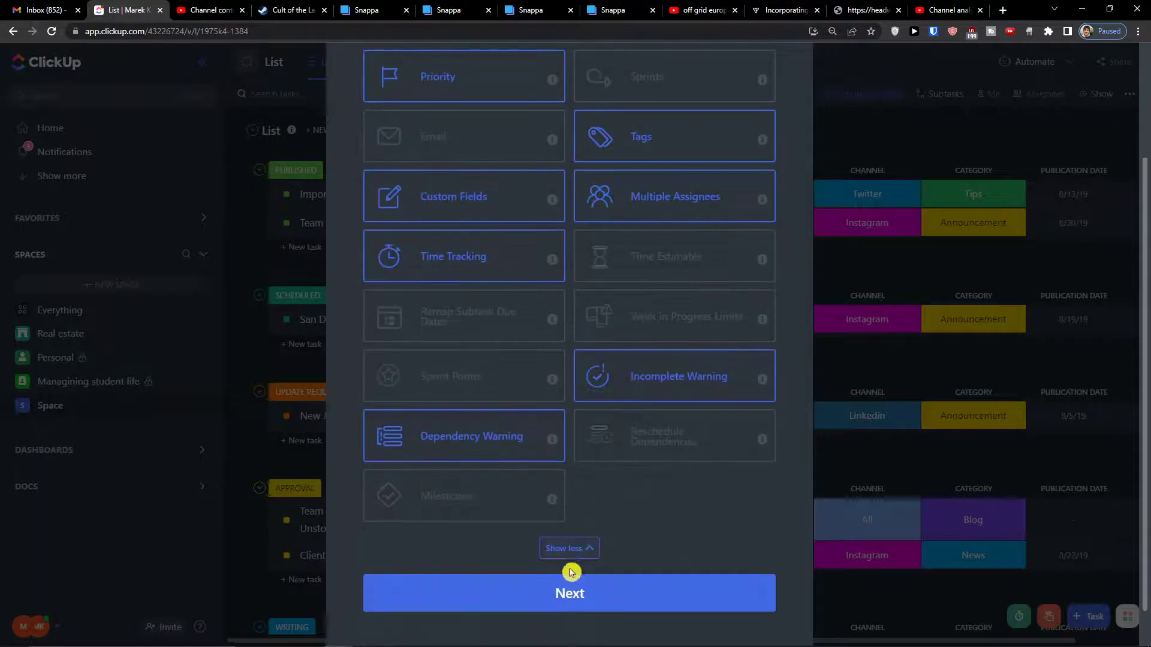
left_click(564, 590)
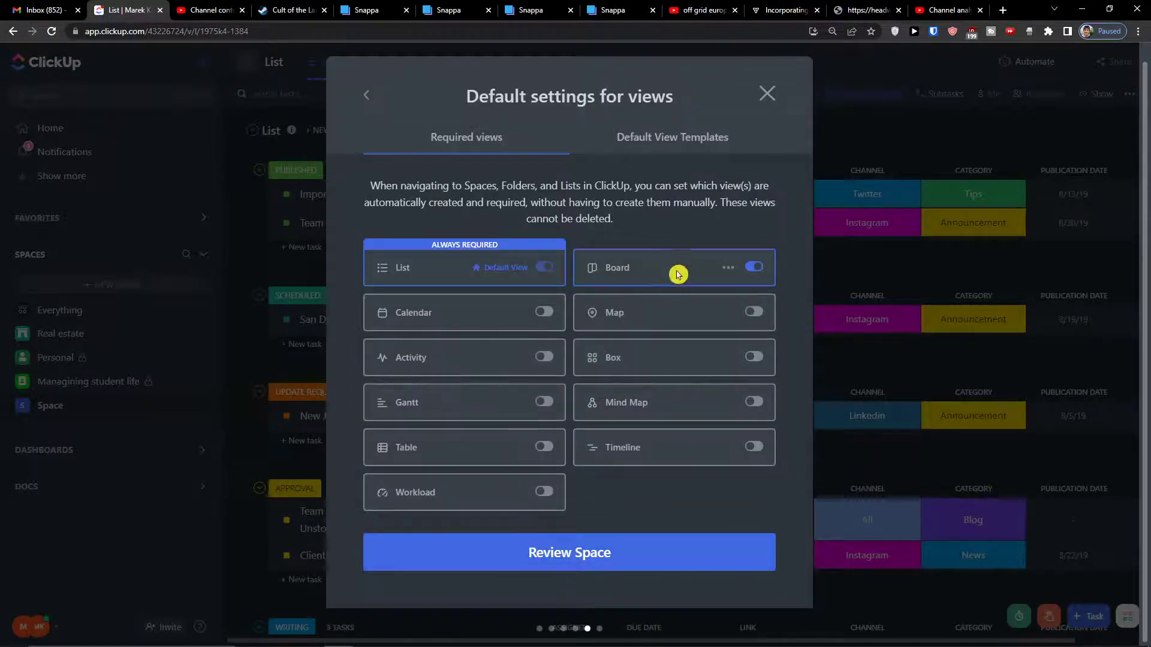
Require the Calendar and Table views and create the Youtube Channel Space
left_click(544, 312)
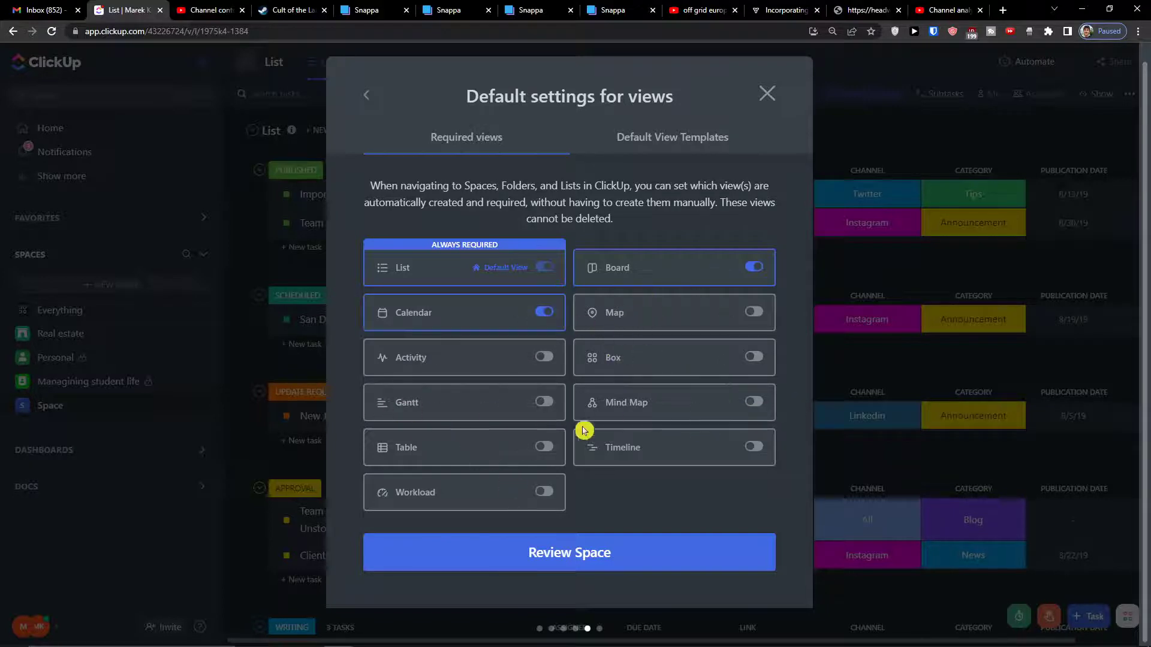
left_click(543, 447)
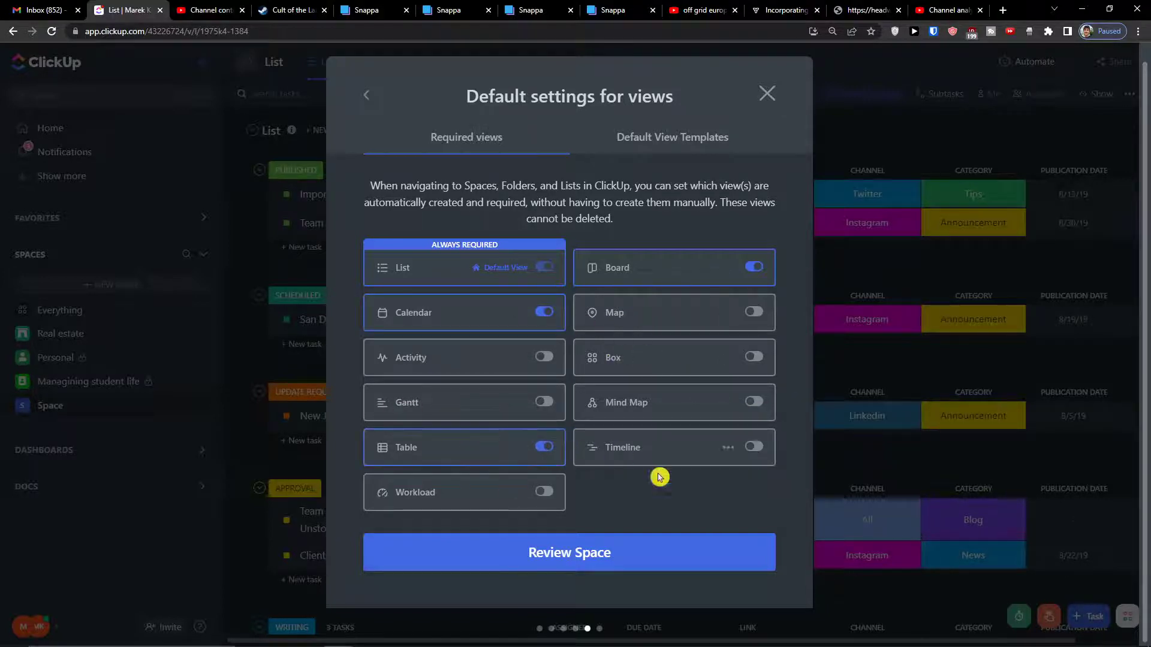
left_click(586, 552)
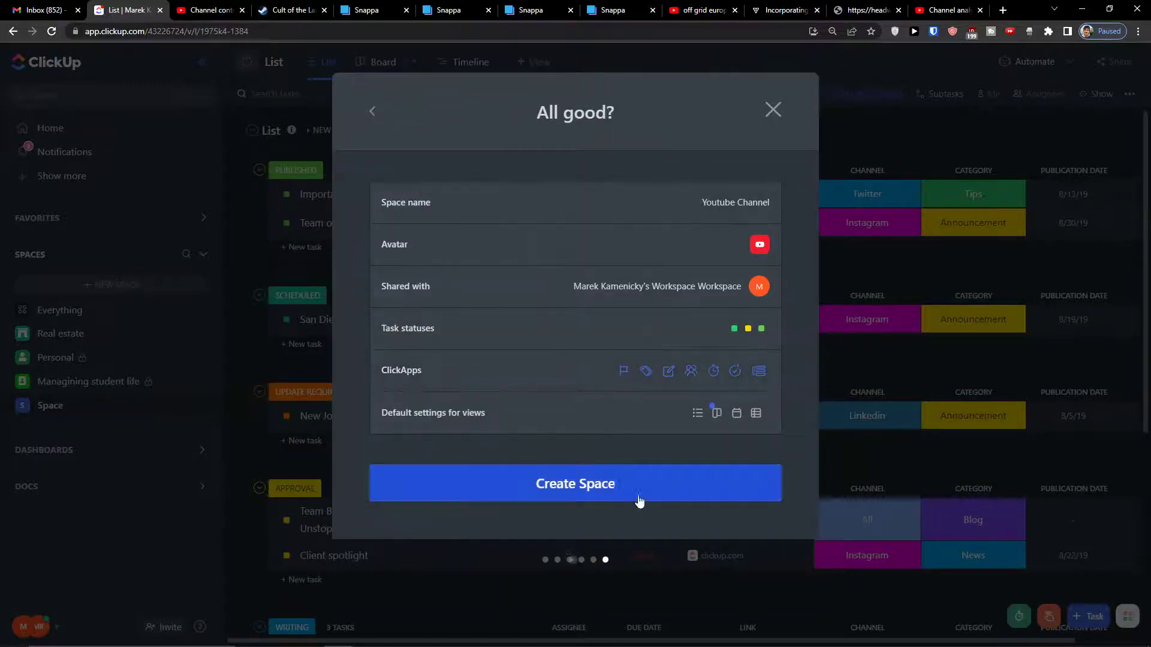
left_click(622, 484)
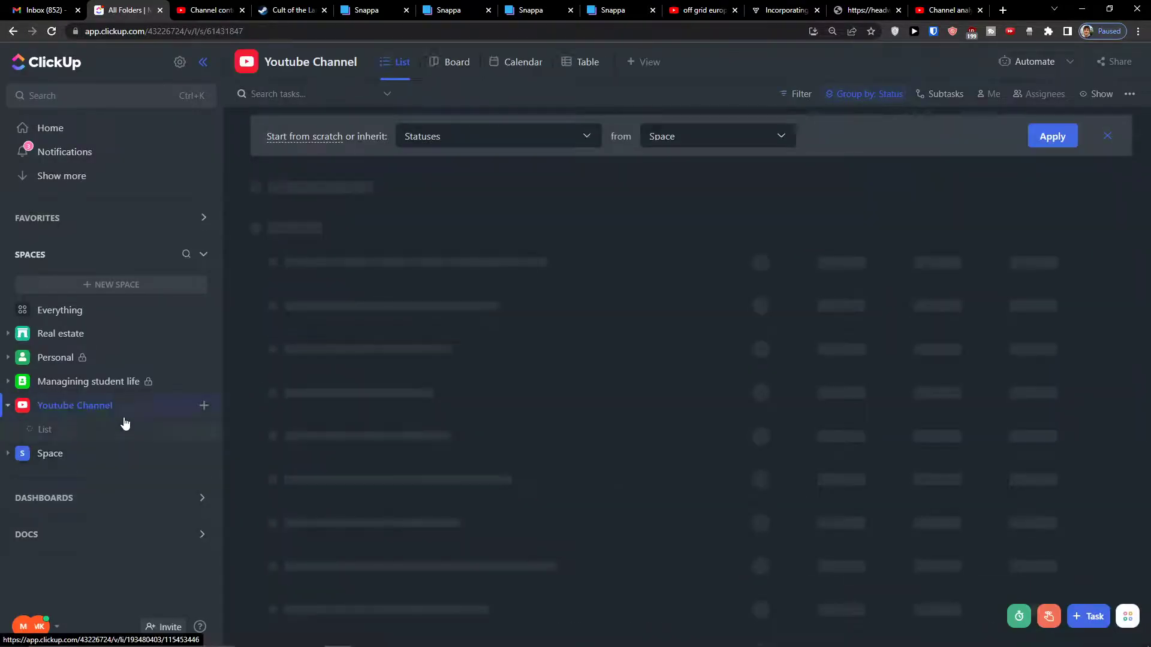
Open the Youtube Channel list and turn on Empty statuses so DRAFT CAMPAIGN appears
left_click(104, 430)
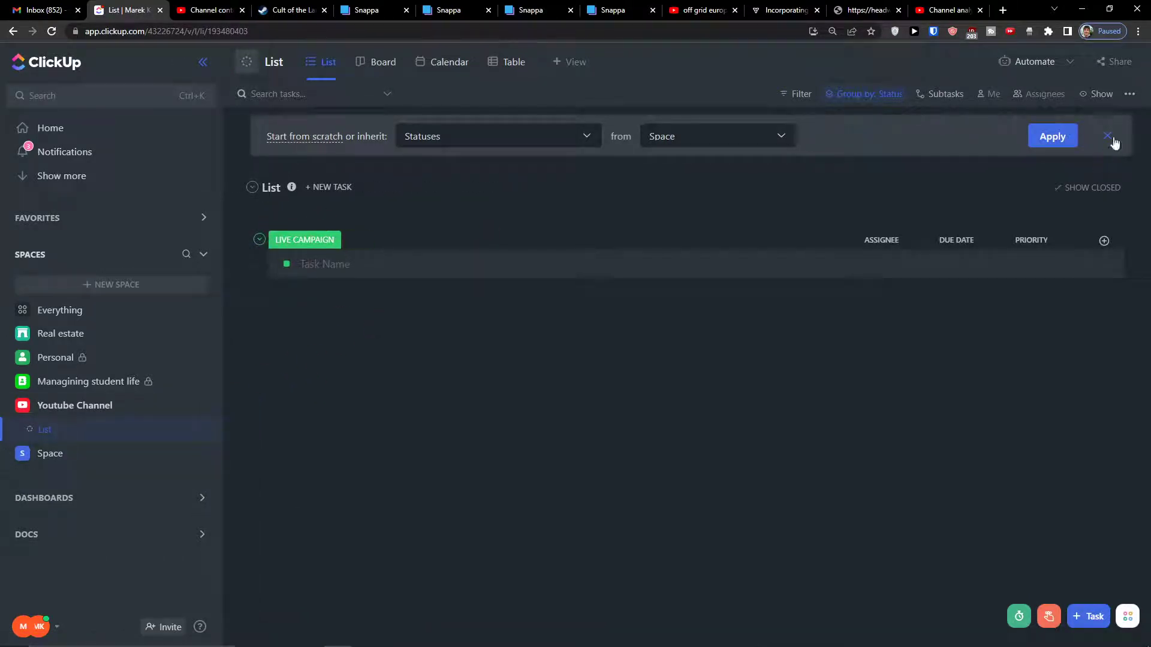
left_click(1105, 101)
left_click(1121, 322)
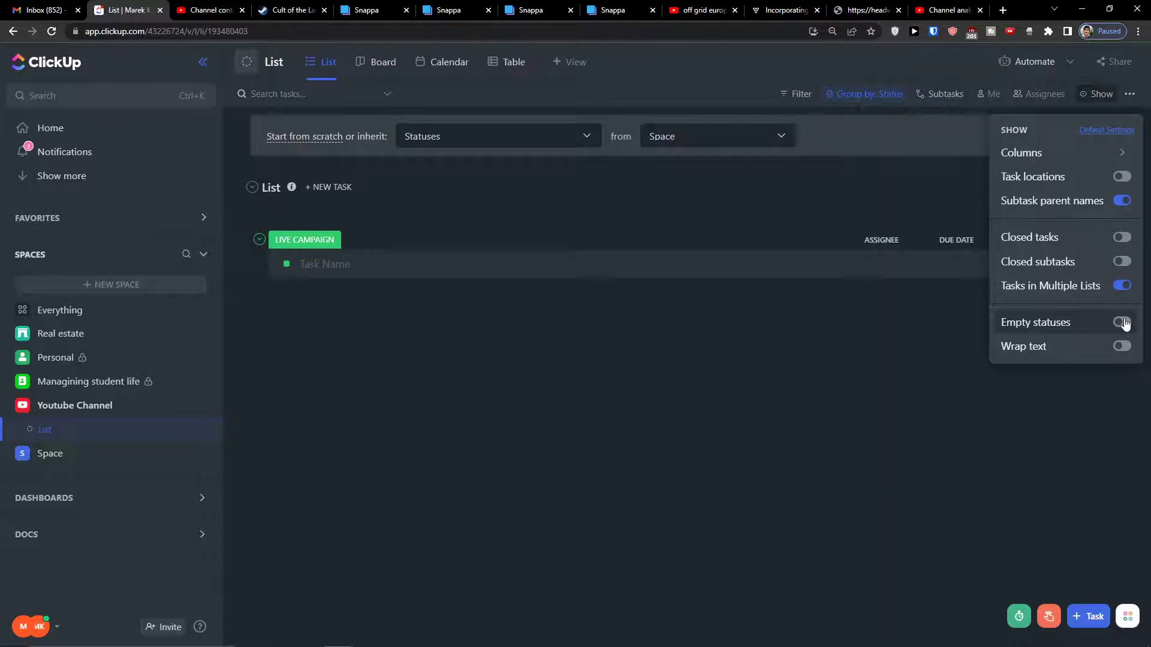
left_click(626, 453)
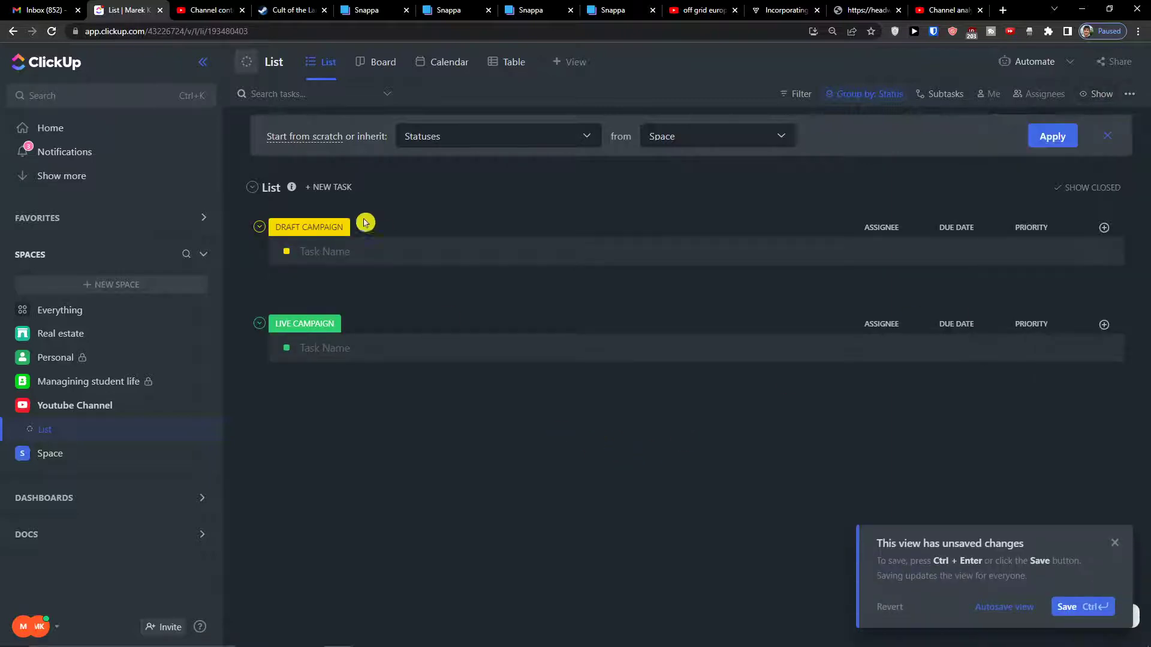
left_click(319, 250)
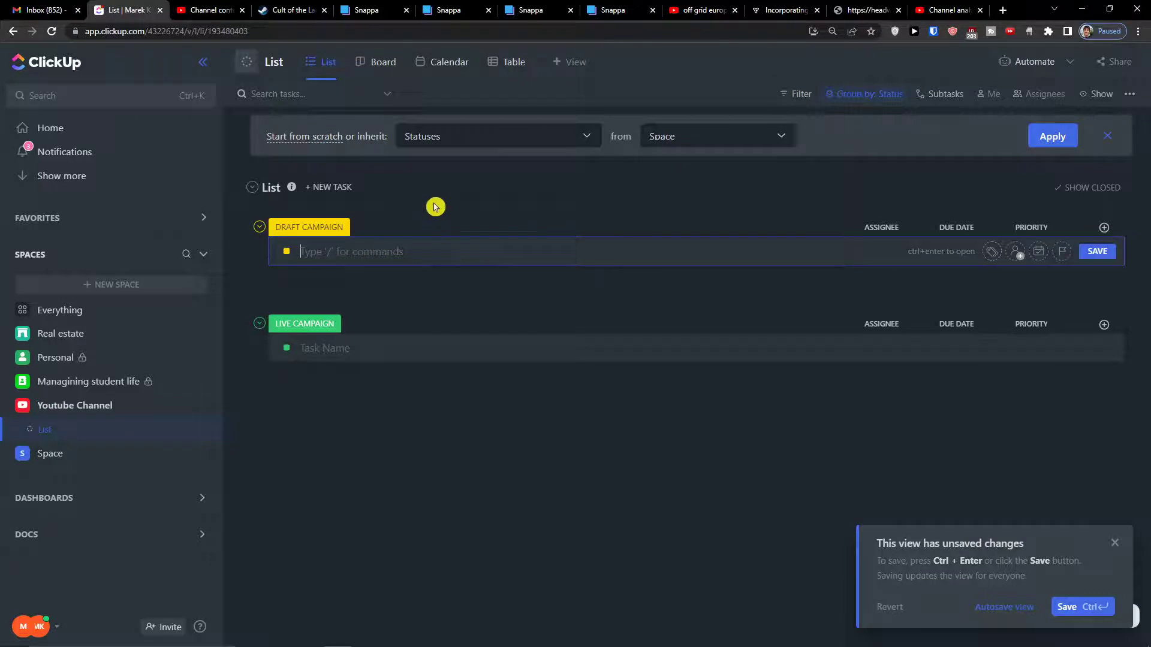
Create the task 'Youtube video about marketing' in the DRAFT CAMPAIGN group
type("Youtube video about marketing")
key("Return")
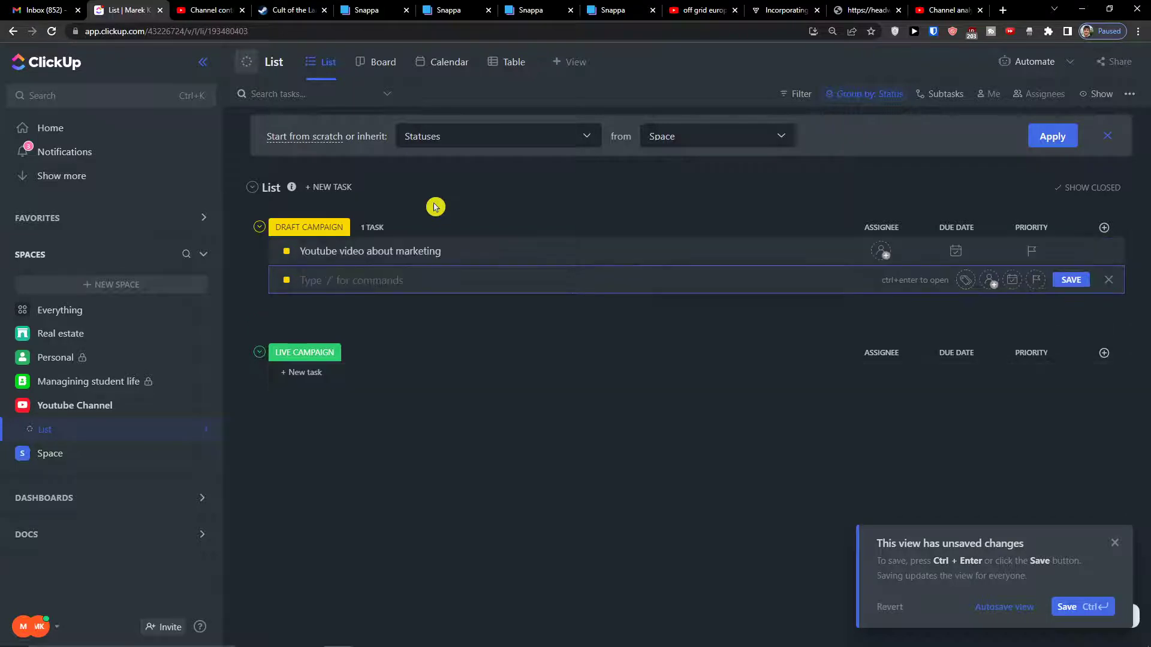
key("Escape")
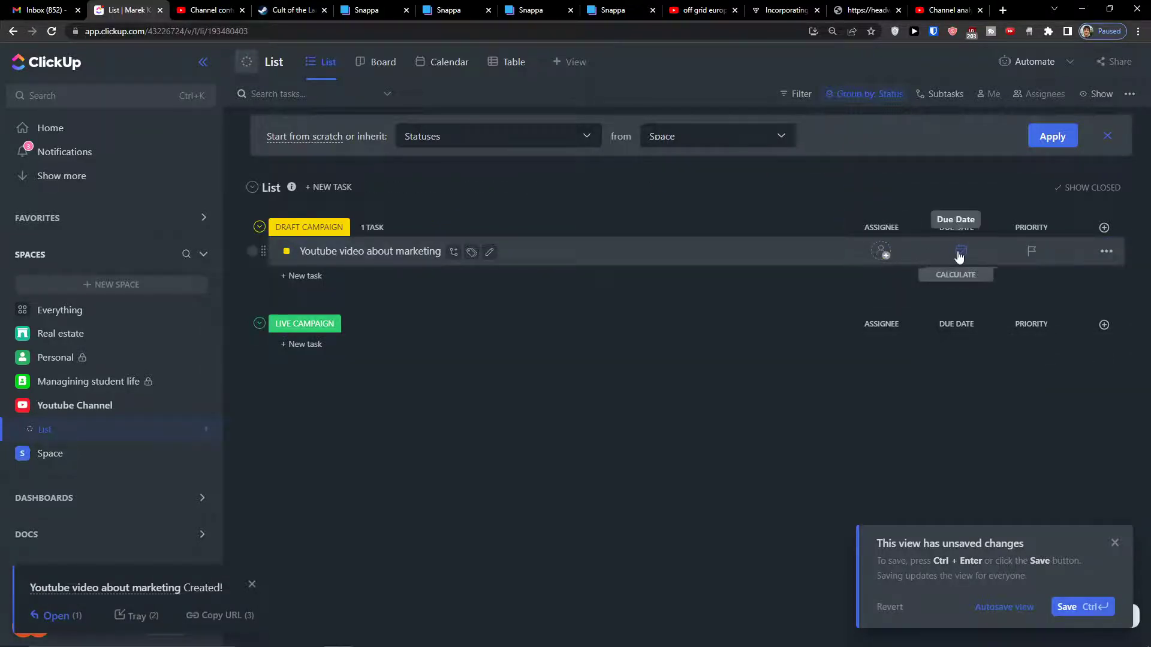
Give the task Normal priority and a due date of Wednesday the 17th
left_click(1031, 250)
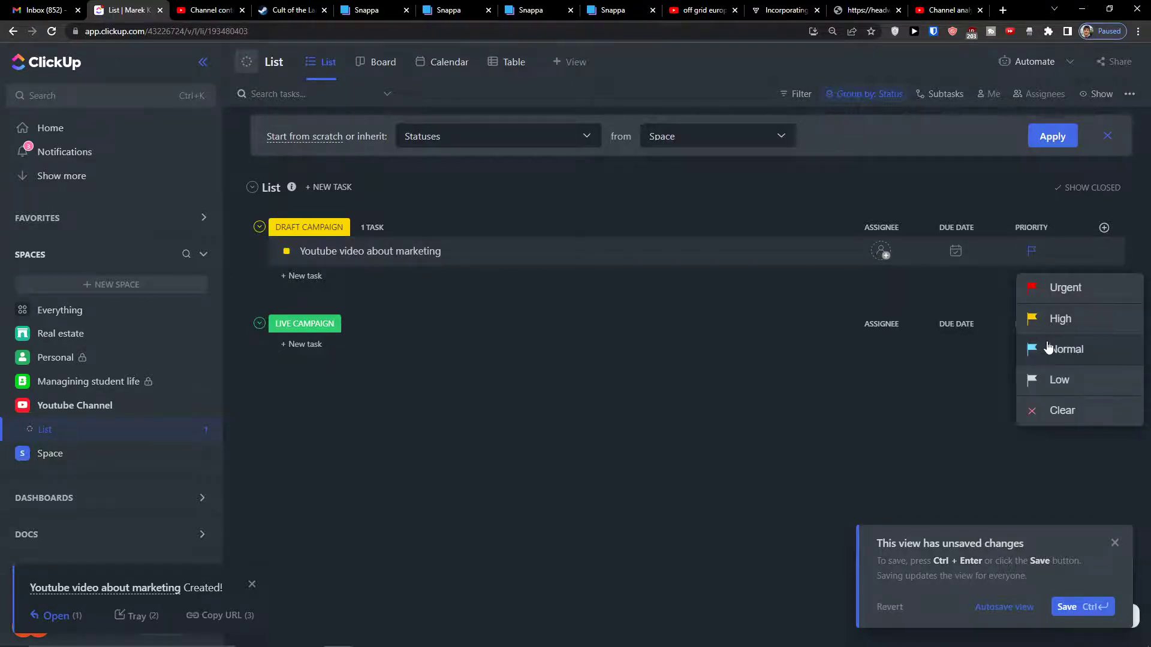
left_click(1048, 348)
left_click(955, 250)
left_click(906, 425)
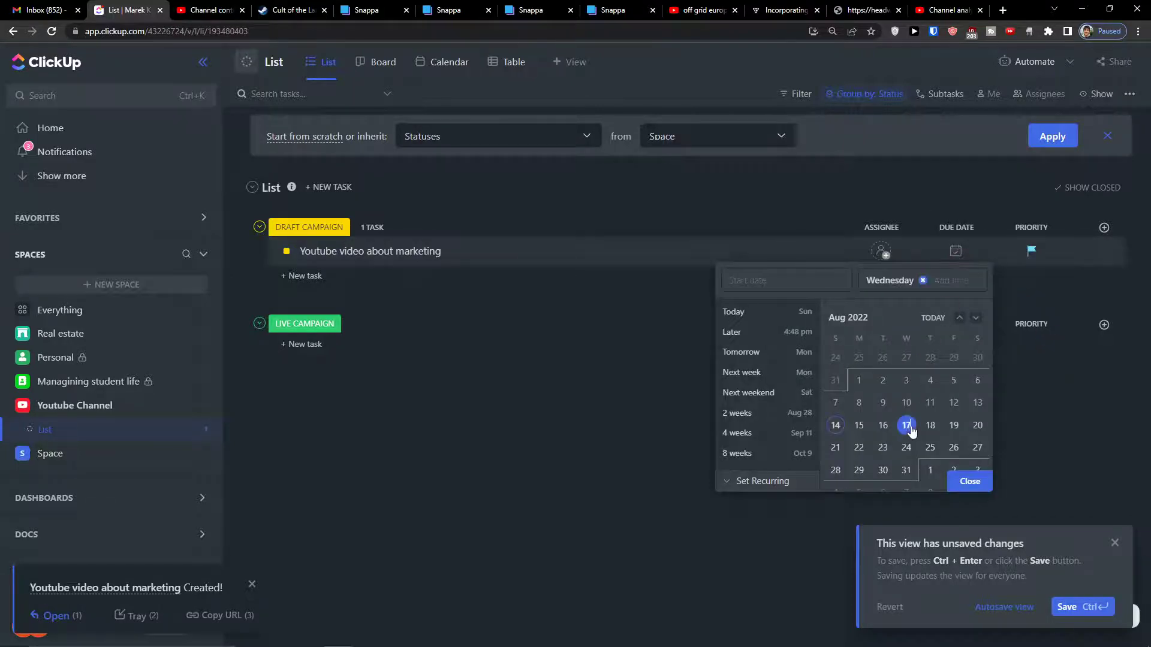
left_click(971, 482)
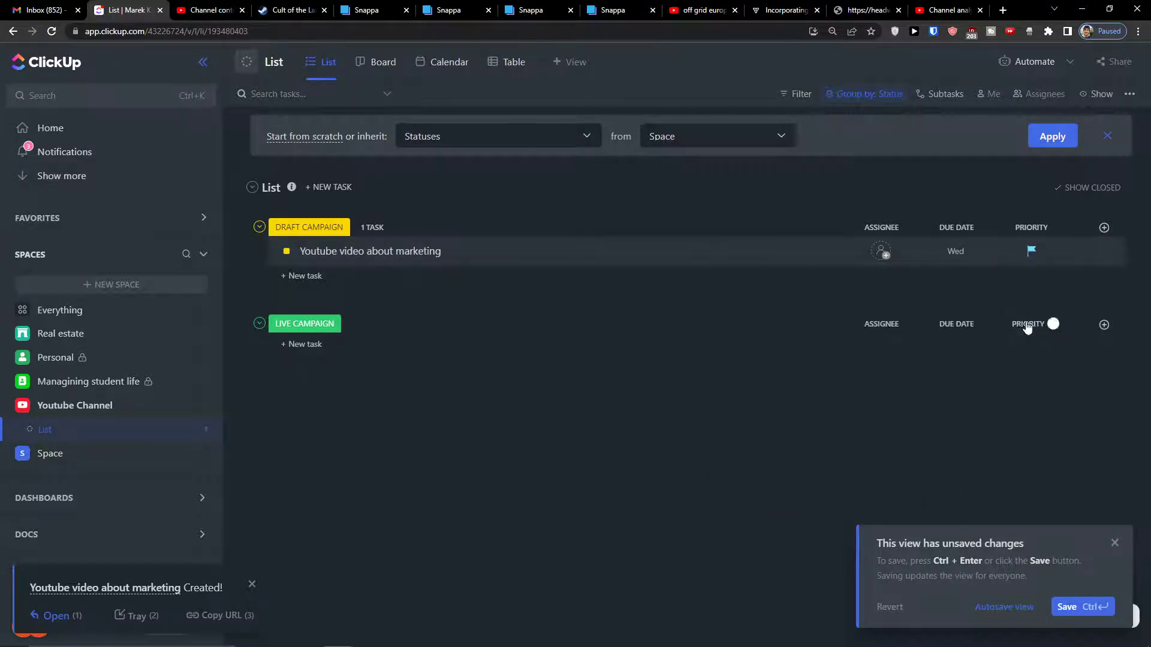
left_click(1105, 234)
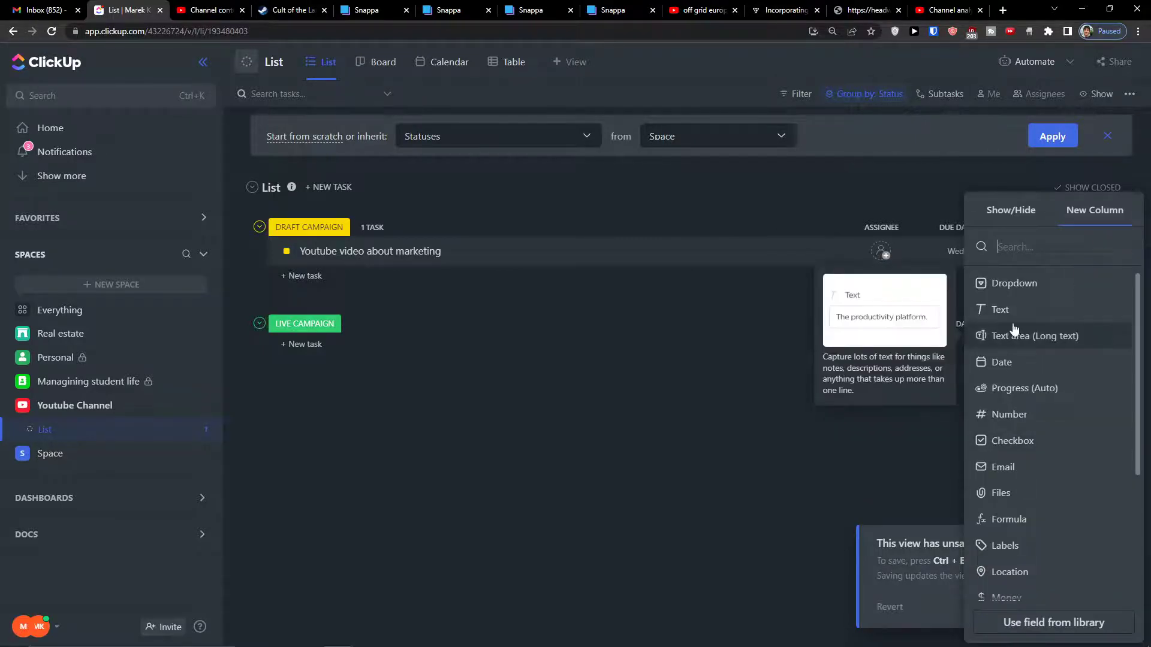
Start a new Dropdown column named Channel
scroll(1013, 420, "down", 3)
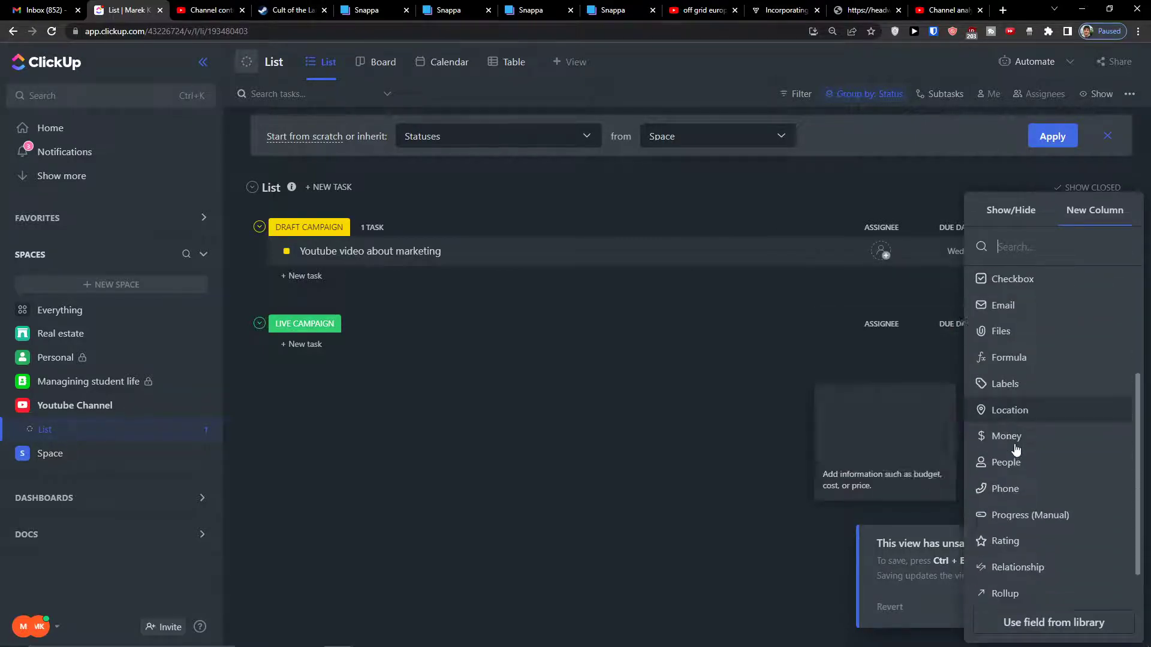
scroll(1040, 427, "up", 5)
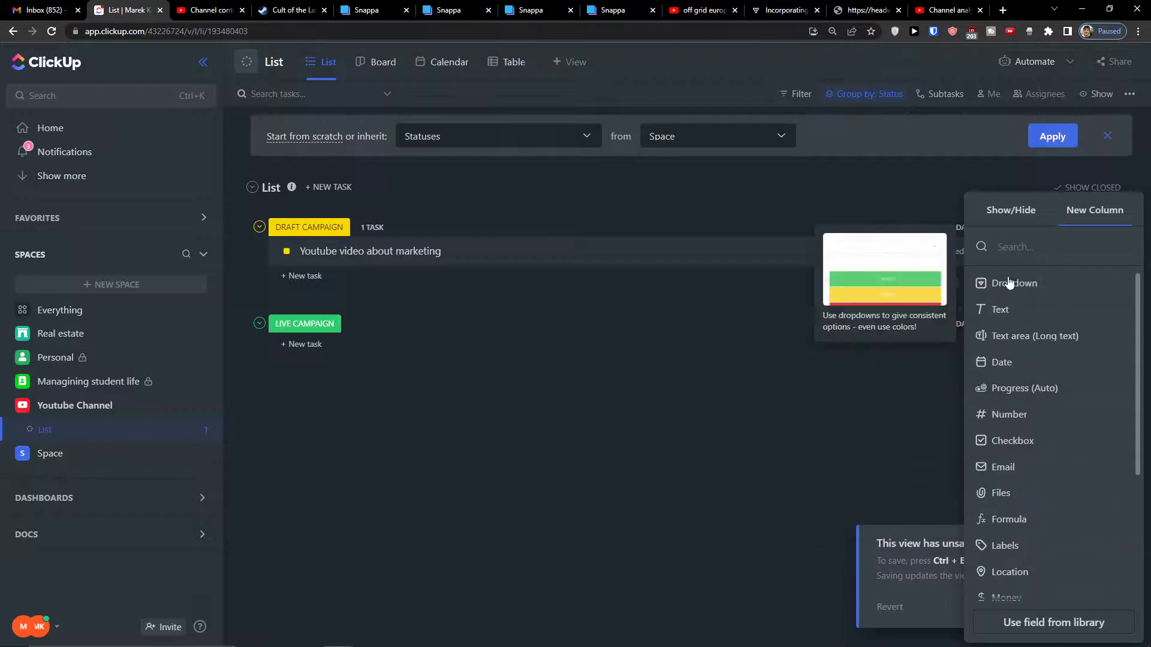
left_click(1009, 281)
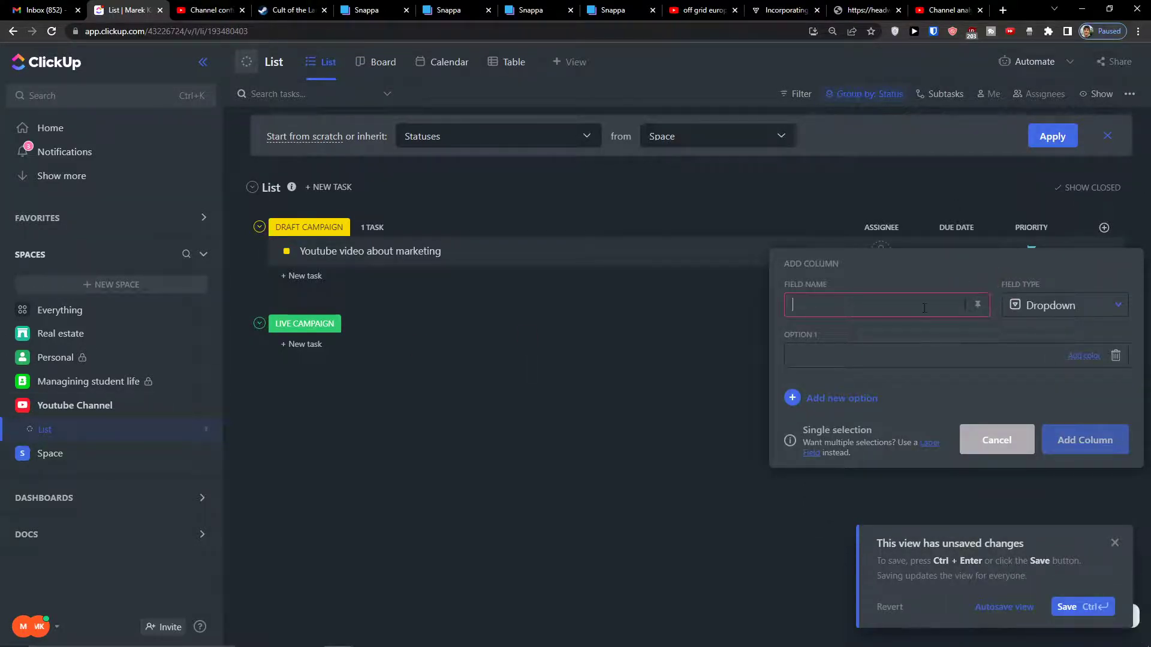
type("Channel")
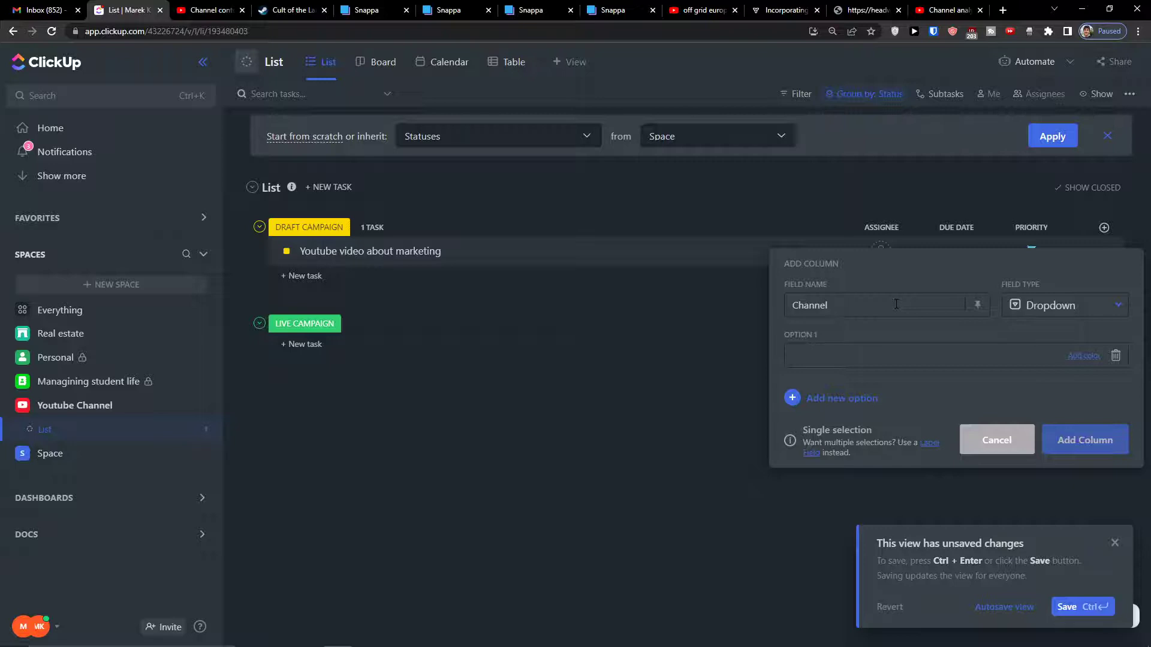
Add the options INSTAGRAM, YOUTUBE, FACEBOOK, TWITTER and TIKTOK to the Channel dropdown
left_click(858, 345)
type("INSTAg")
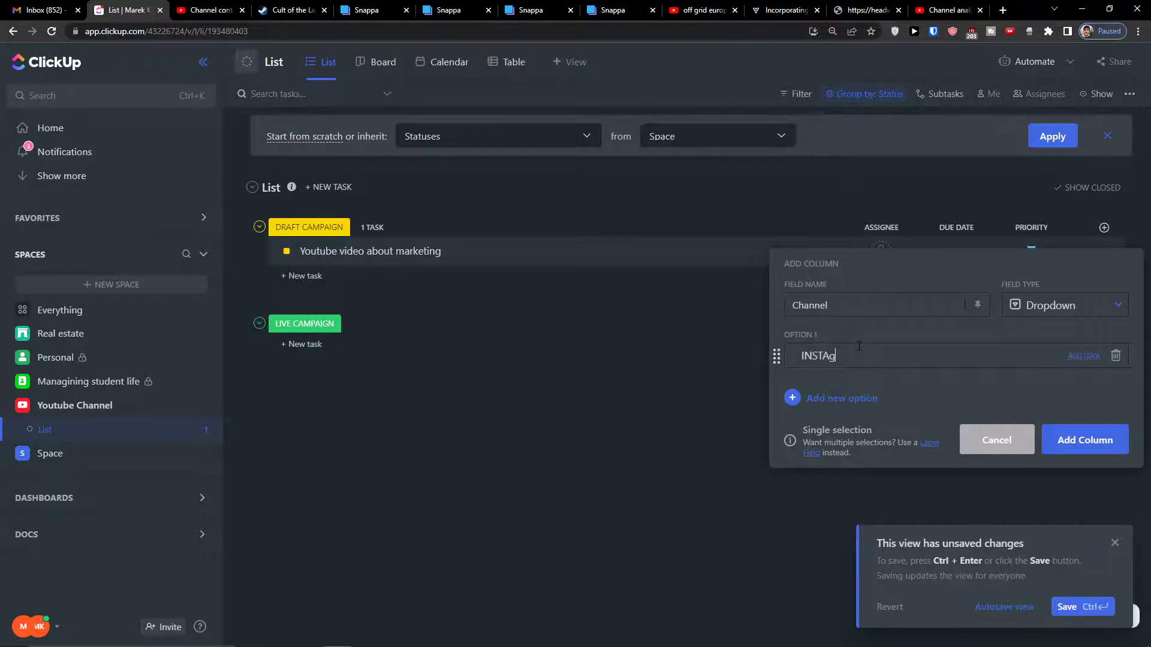
key("BackSpace")
key("BackSpace")
key("Caps_Lock")
key("Return")
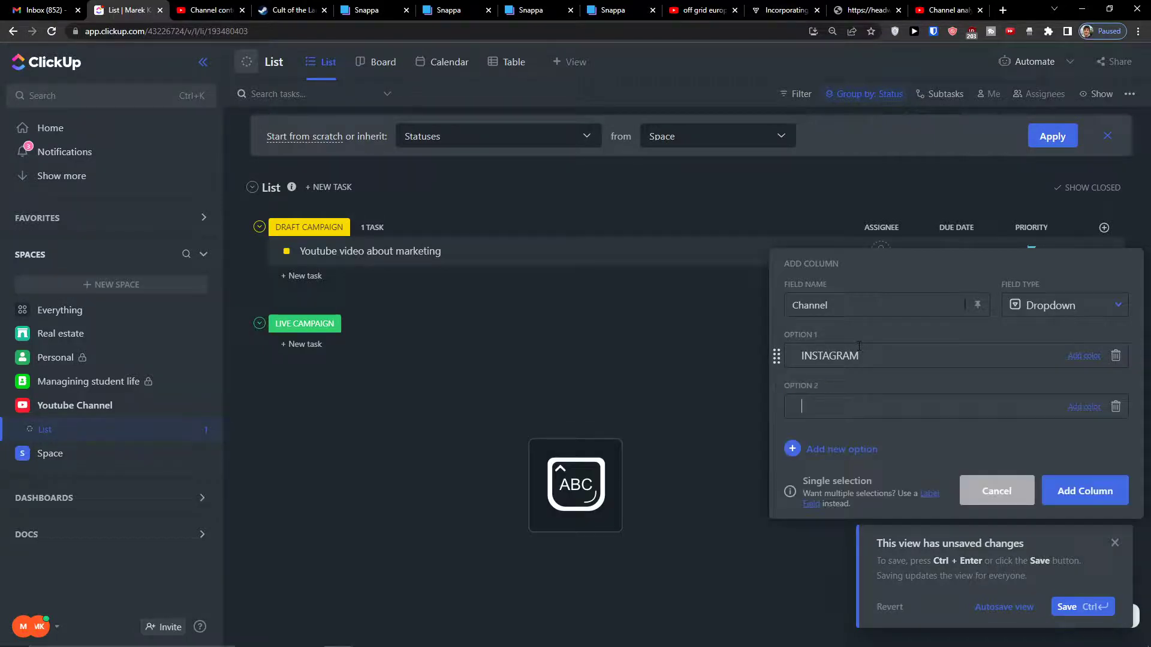
type("YOUTUBE")
key("Return")
type("FACEBOOK")
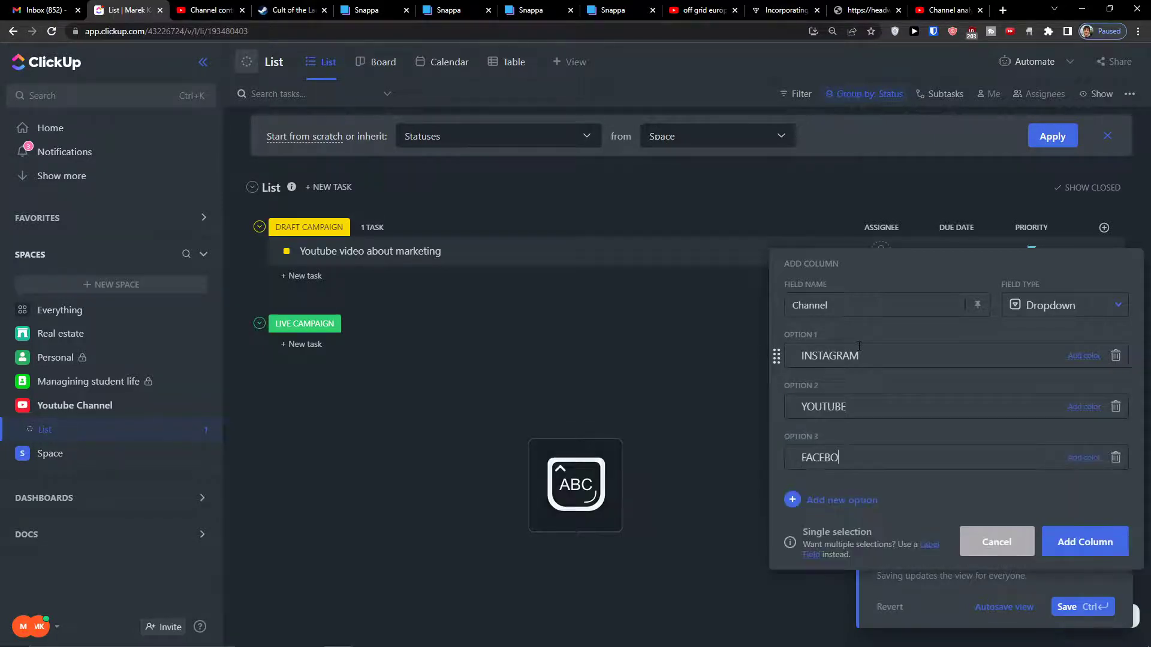
key("Return")
type("TWITTER")
key("Return")
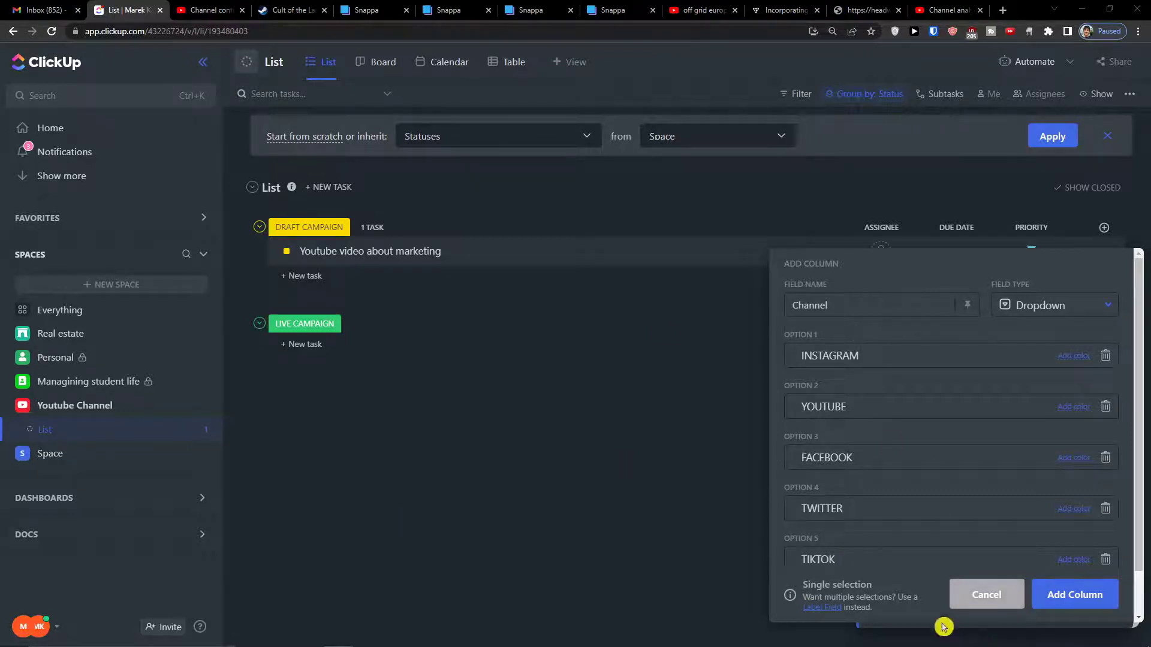
scroll(828, 467, "down", 1)
key("Return")
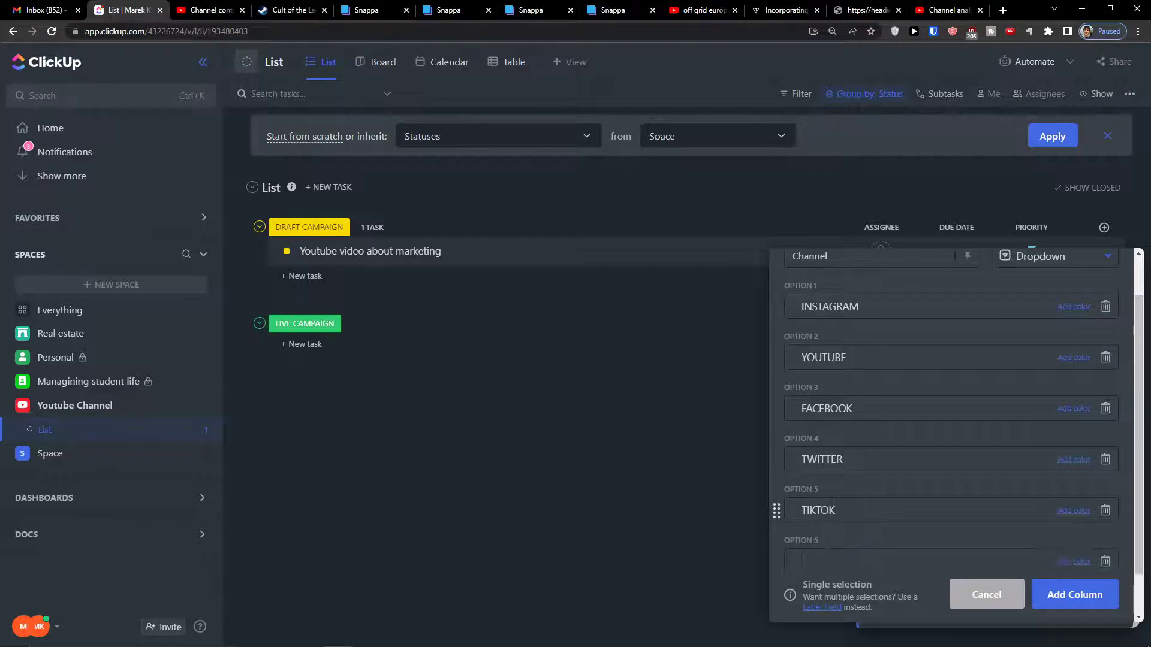
scroll(1019, 419, "up", 1)
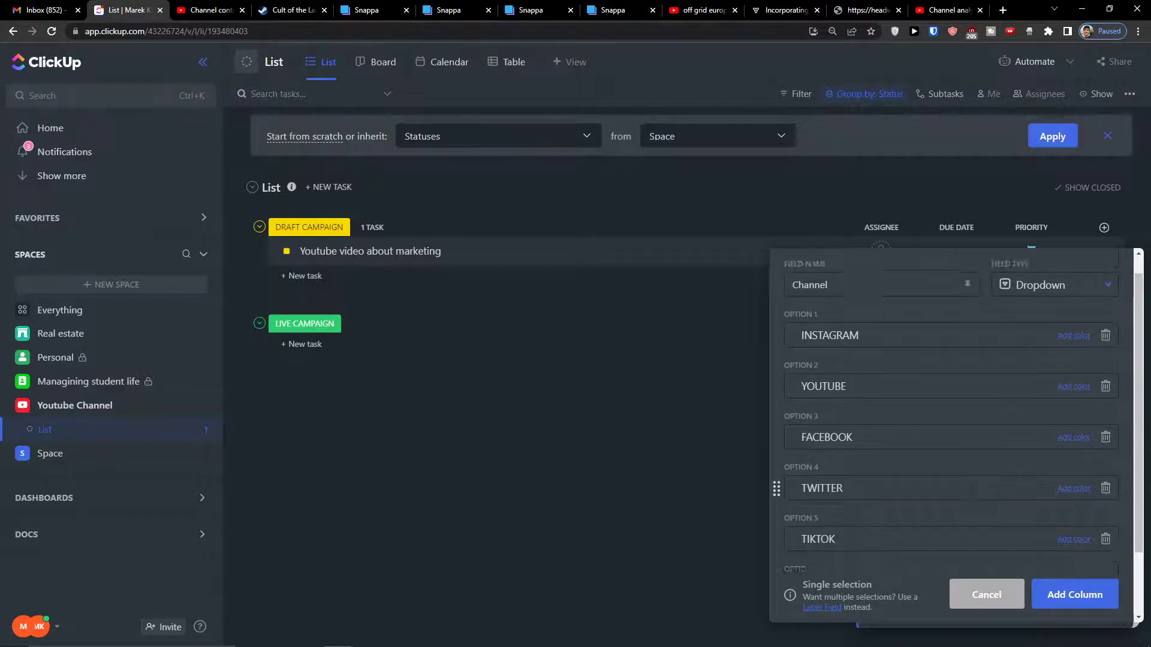
Colour INSTAGRAM red and YOUTUBE green, create the Channel column and save the view
left_click(1072, 356)
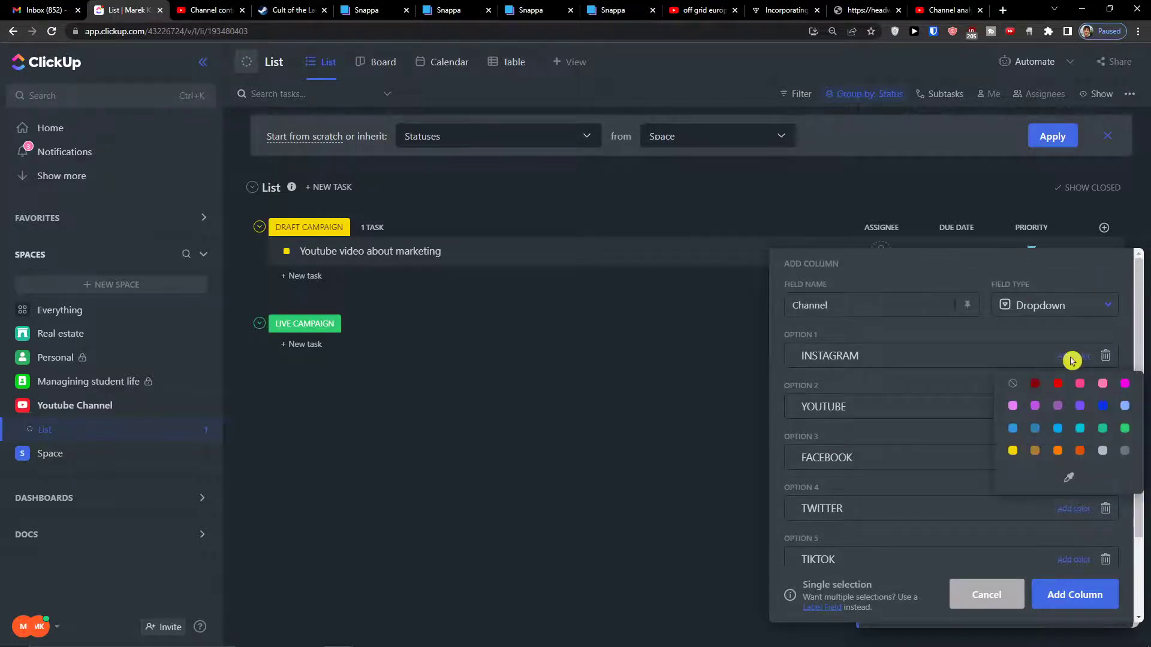
left_click(1059, 434)
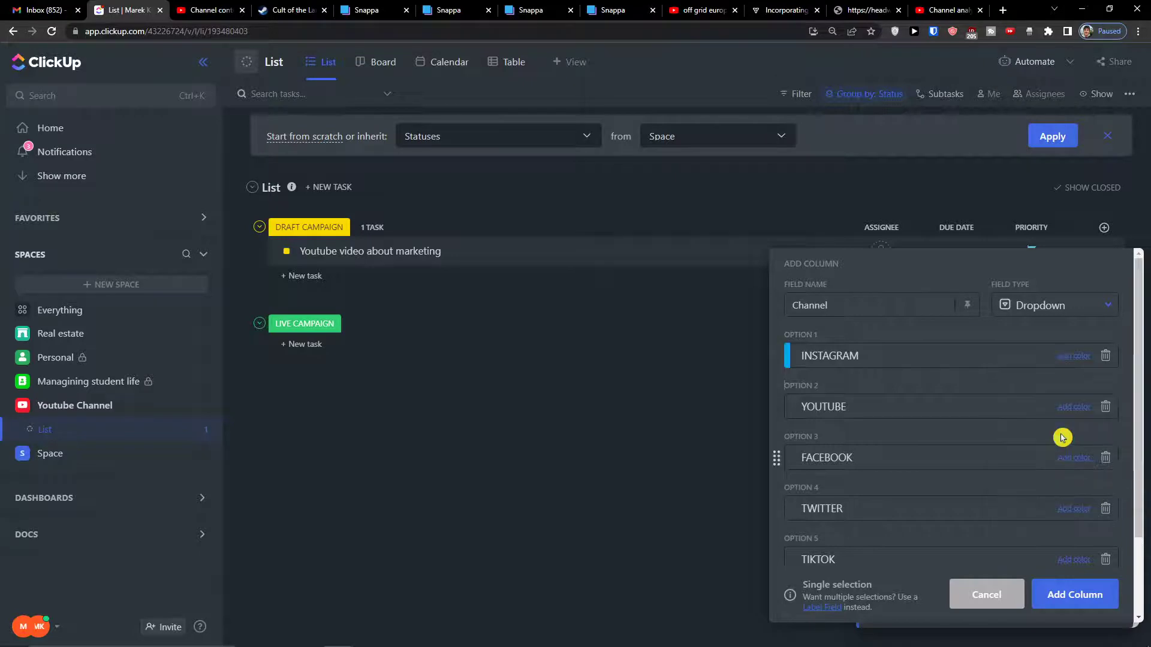
left_click(1073, 357)
left_click(1059, 385)
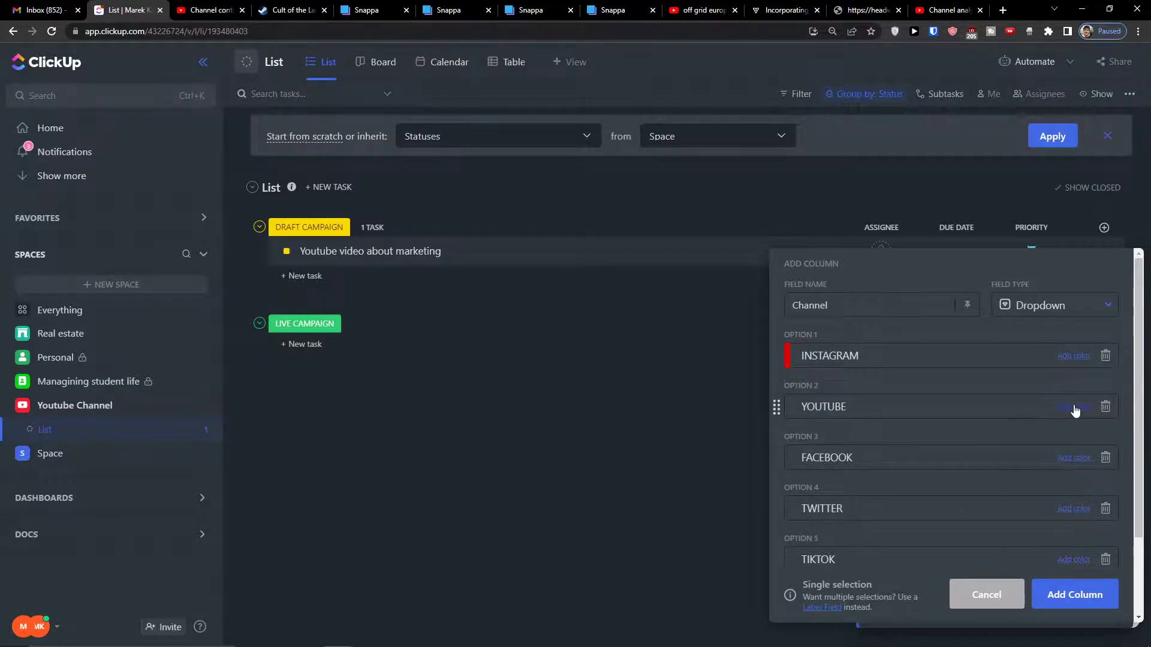
left_click(1073, 407)
left_click(1125, 483)
left_click(1072, 595)
key("ctrl+Return")
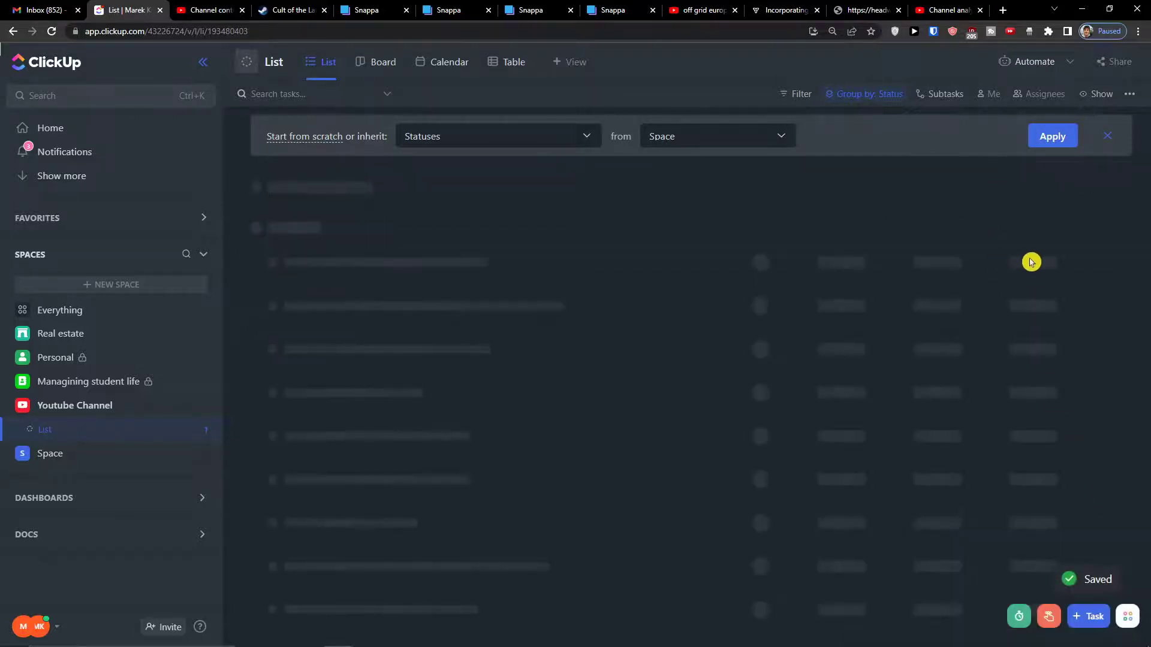
Set the marketing video task's Channel to YOUTUBE
left_click(1106, 138)
left_click(1031, 202)
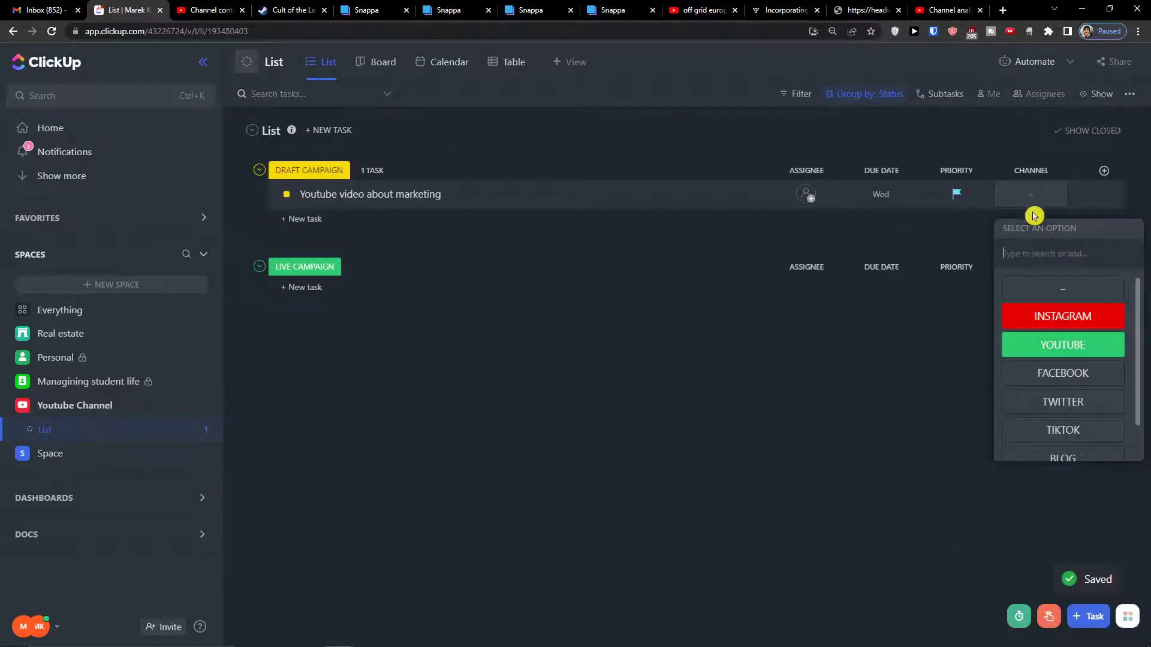
left_click(1030, 345)
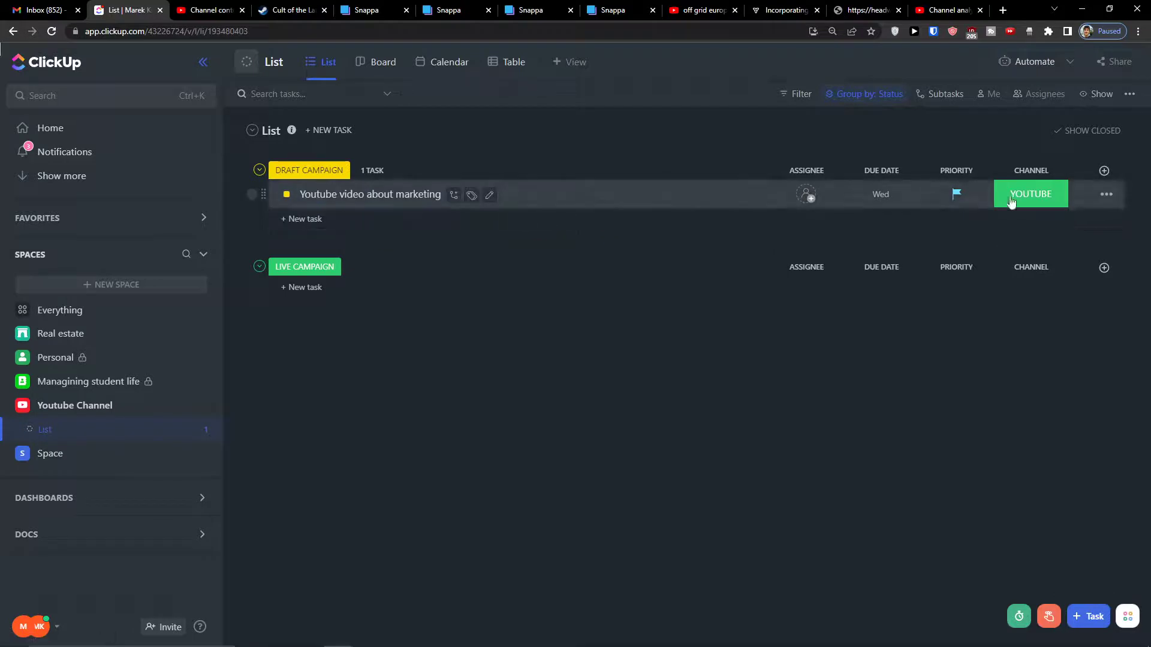
Add a Text column named 'Campaign Brief' to the list
left_click(1103, 172)
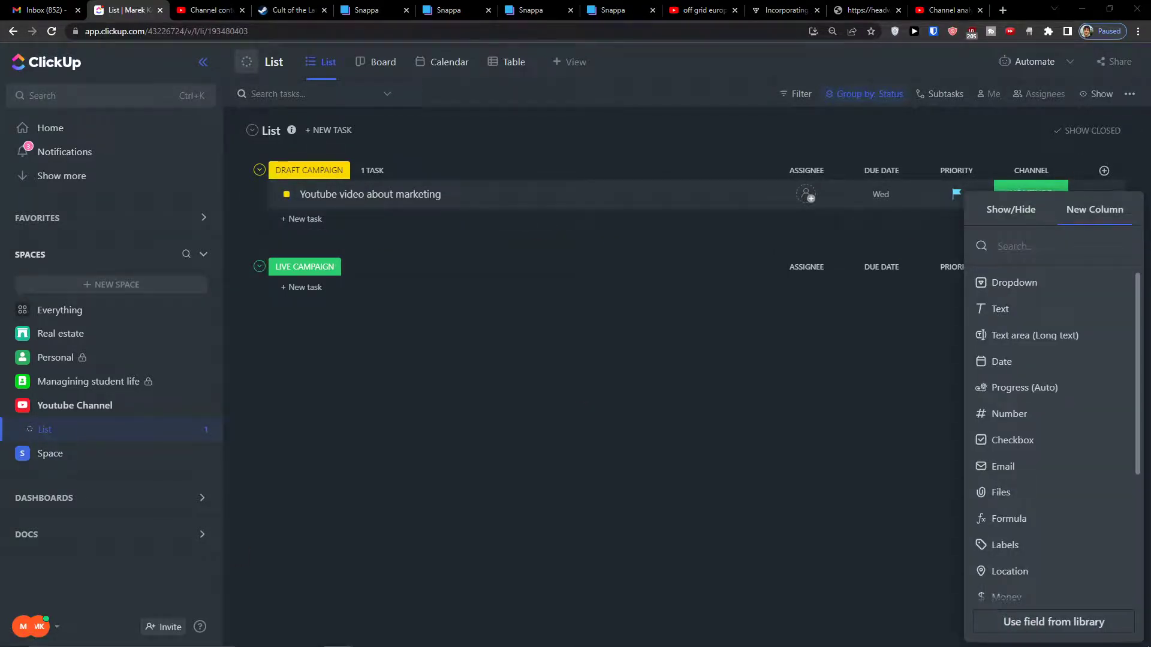
left_click(1002, 319)
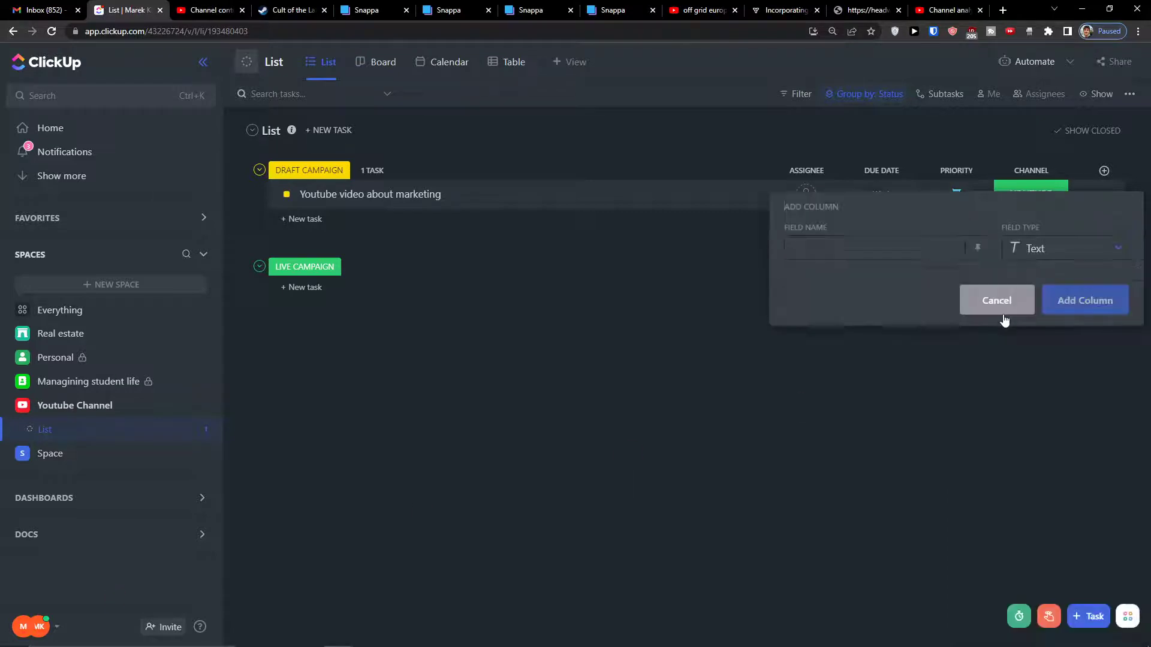
type("cAMPA")
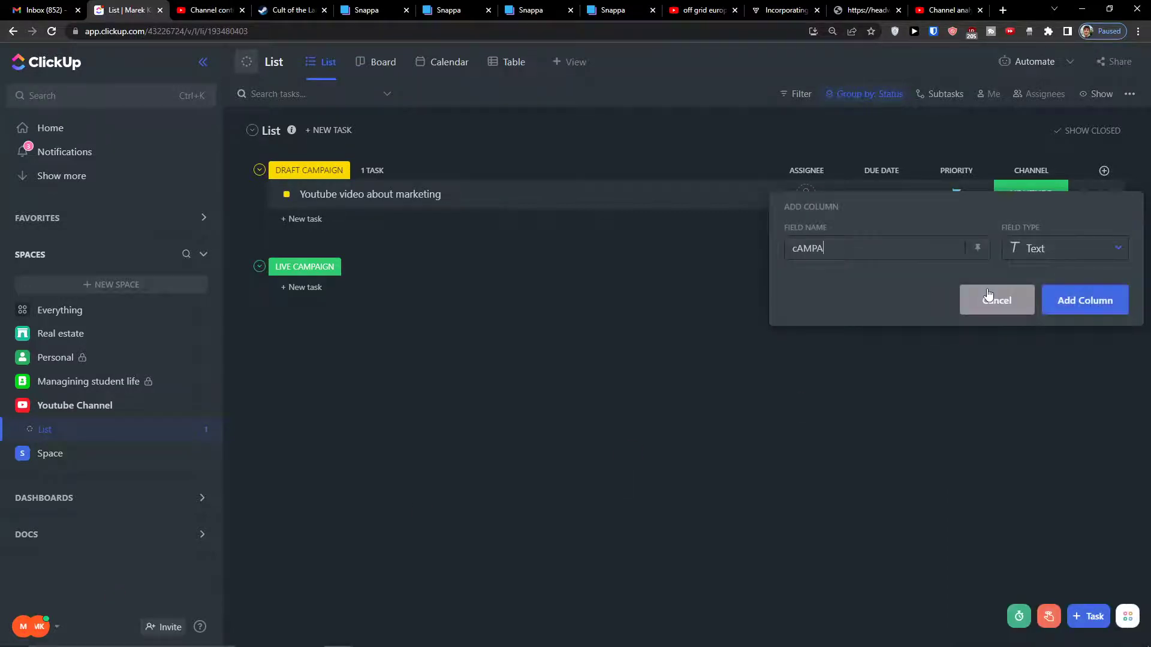
type("IGN bRIE")
key("Caps_Lock")
key("ctrl+a")
type("Campaign Brief")
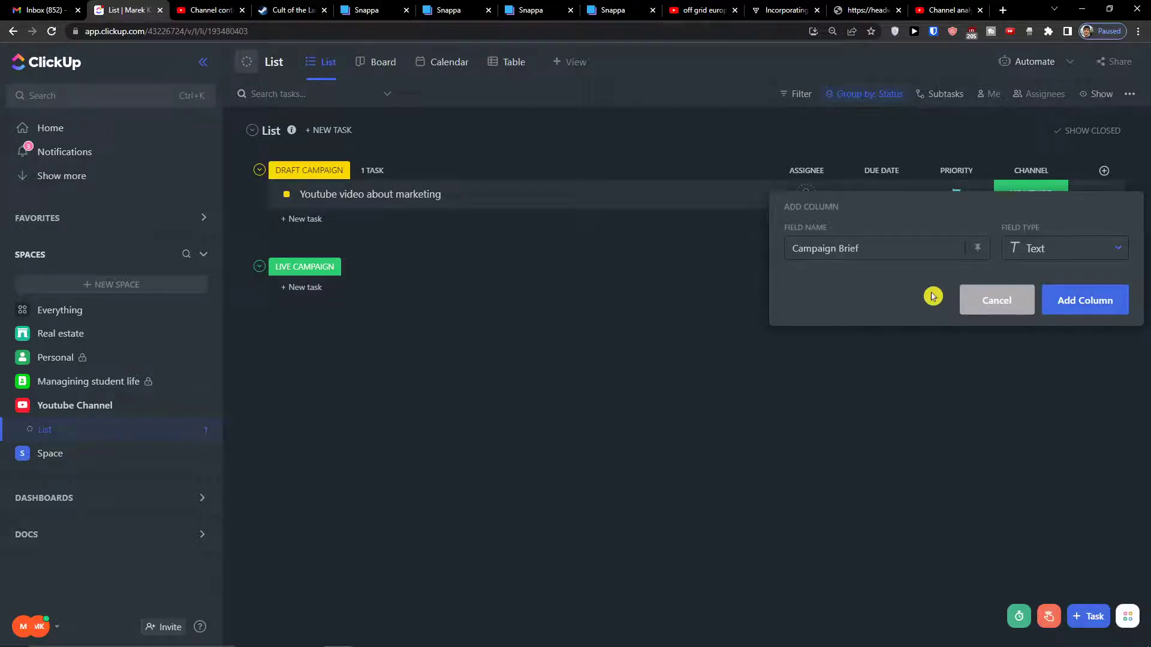
left_click(1108, 306)
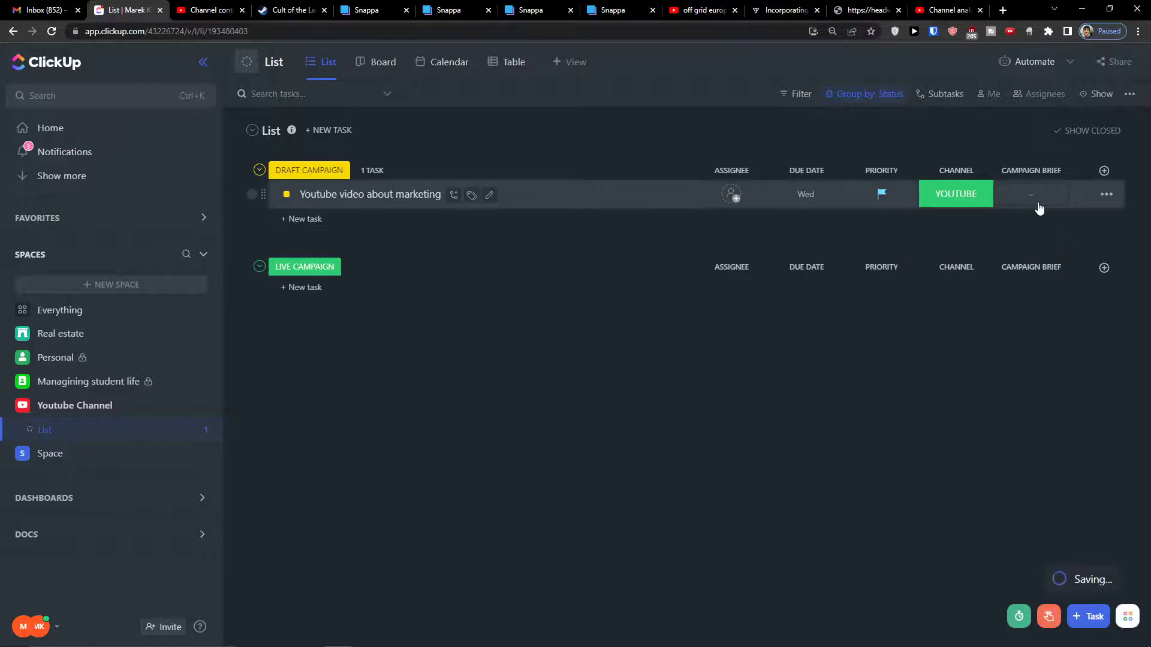
left_click(387, 194)
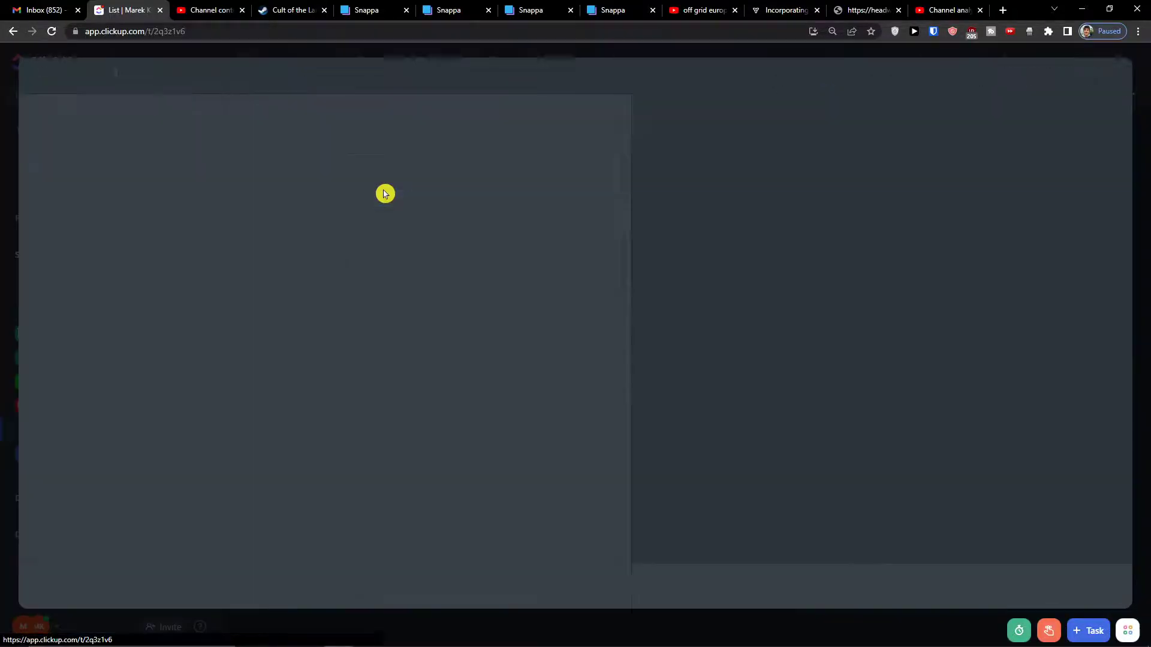
Review the 'Youtube video about marketing' task page and its history, then close it
left_click(184, 274)
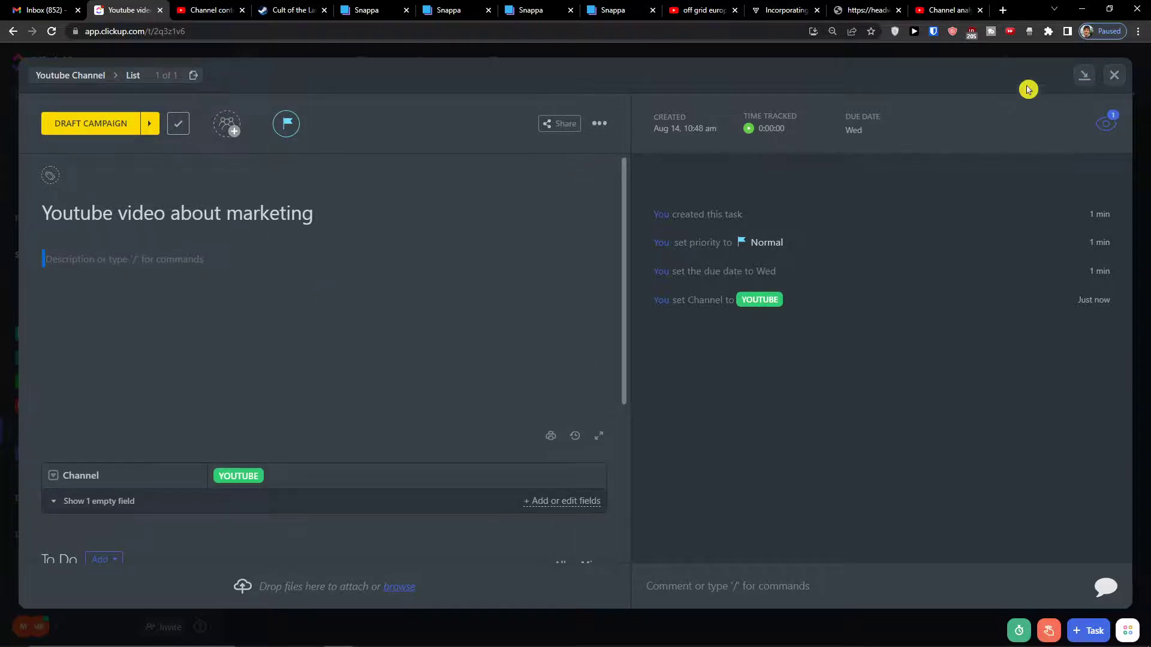
left_click(1113, 75)
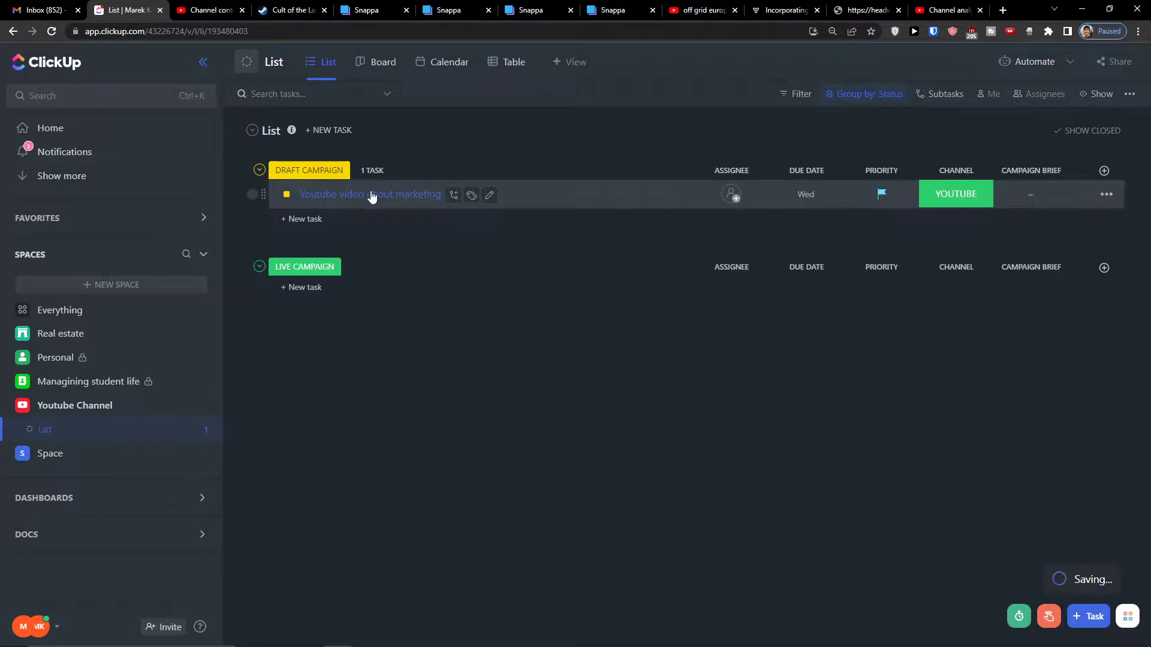
left_click(539, 196)
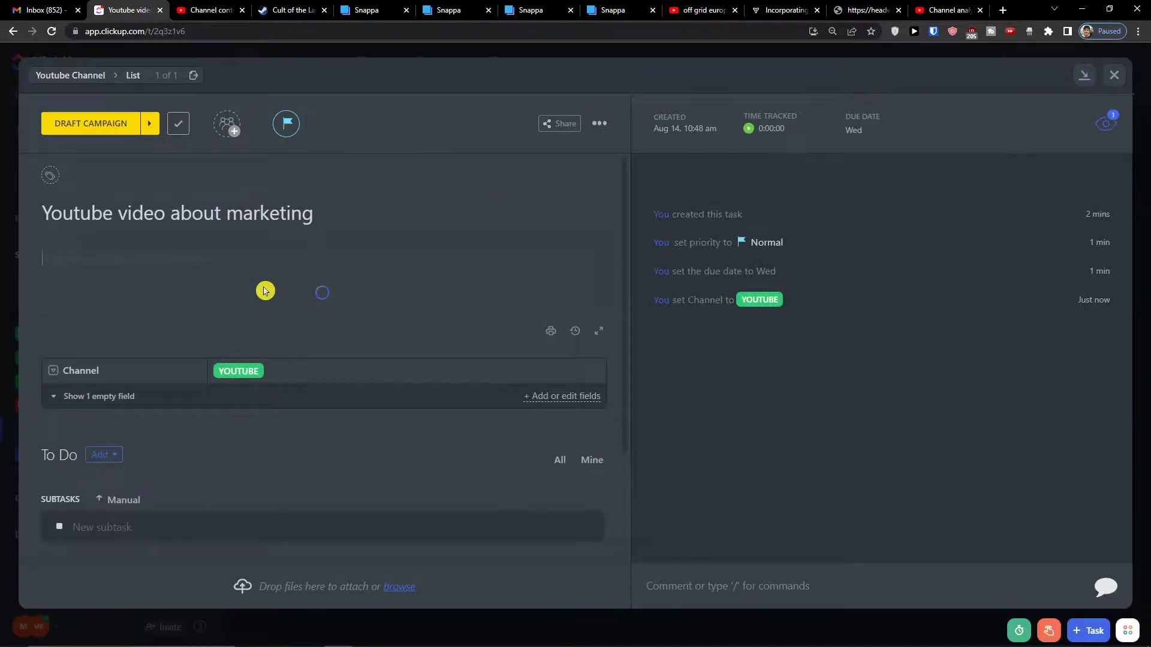
scroll(240, 389, "down", 1)
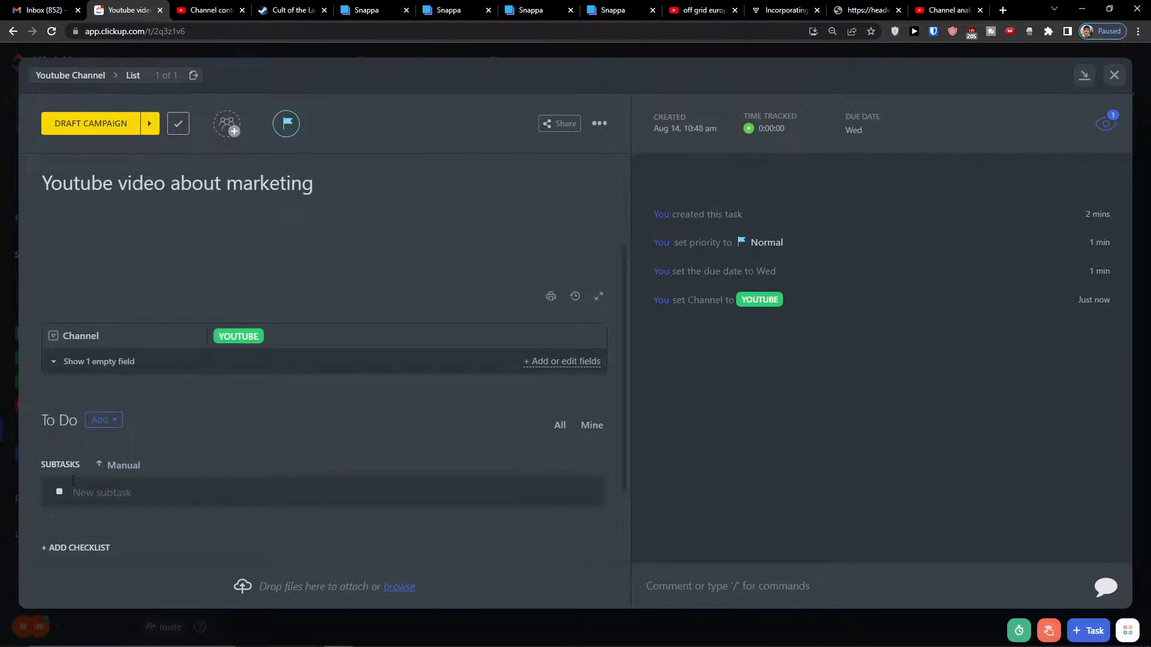
left_click(1113, 75)
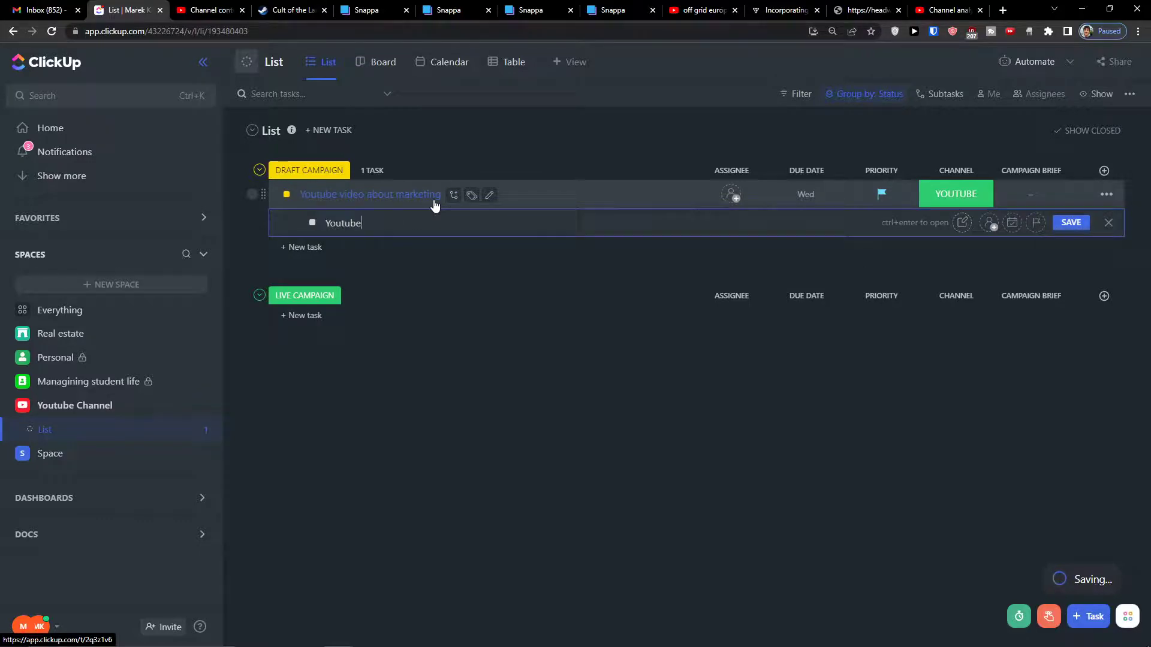
Save the 'Youtube thumbnail' subtask under the marketing video task and dismiss the leftover popups
key("Return")
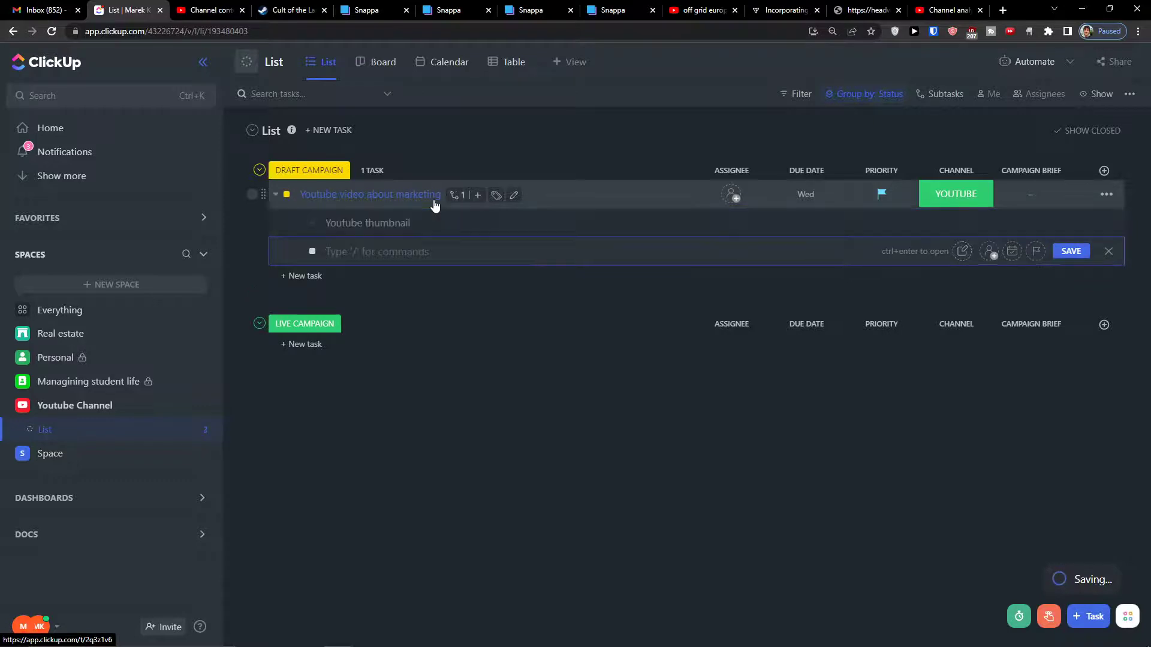
left_click(685, 299)
left_click(460, 288)
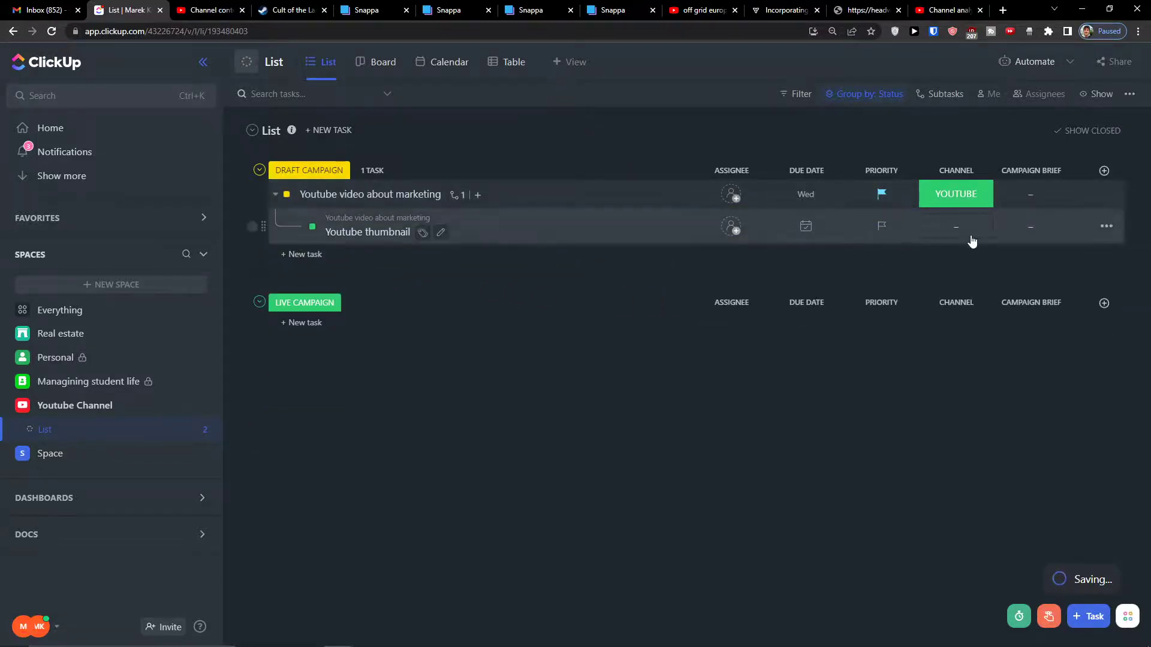
left_click(1104, 171)
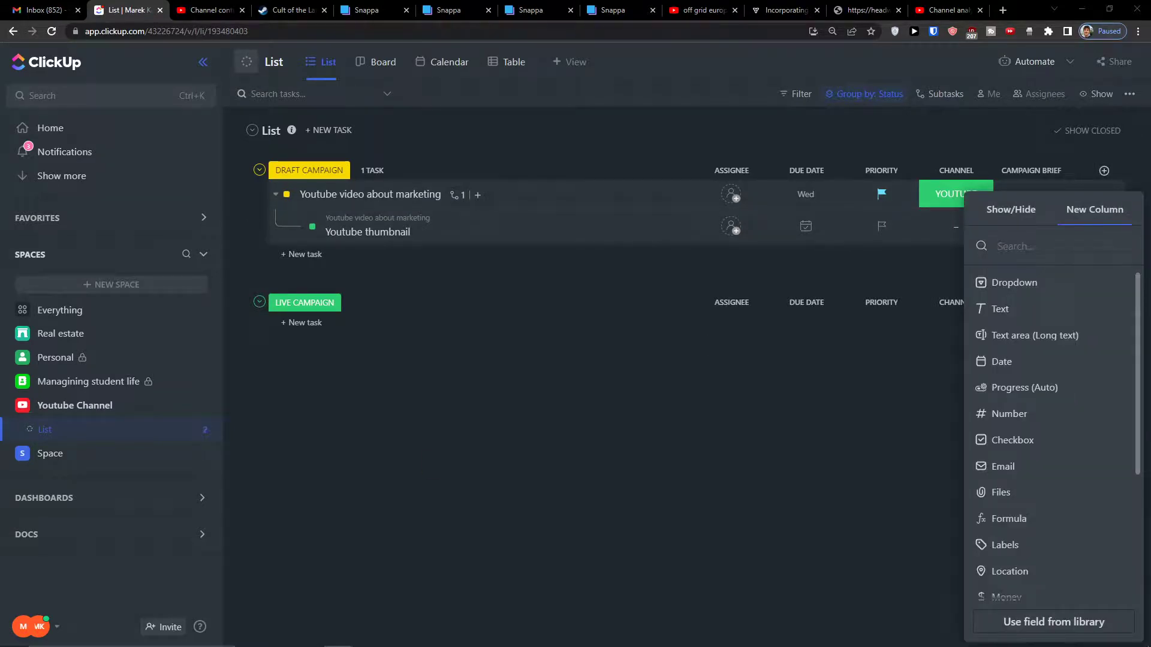
Add a euro Money column named Budget
scroll(1131, 465, "down", 3)
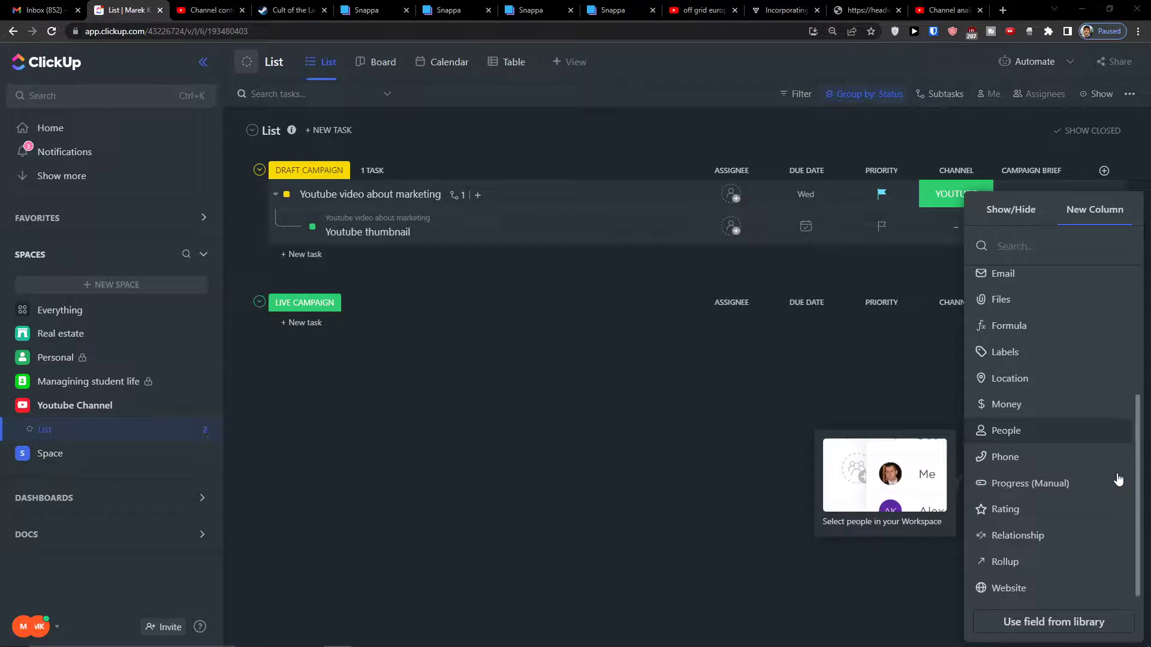
left_click(1073, 404)
type("&")
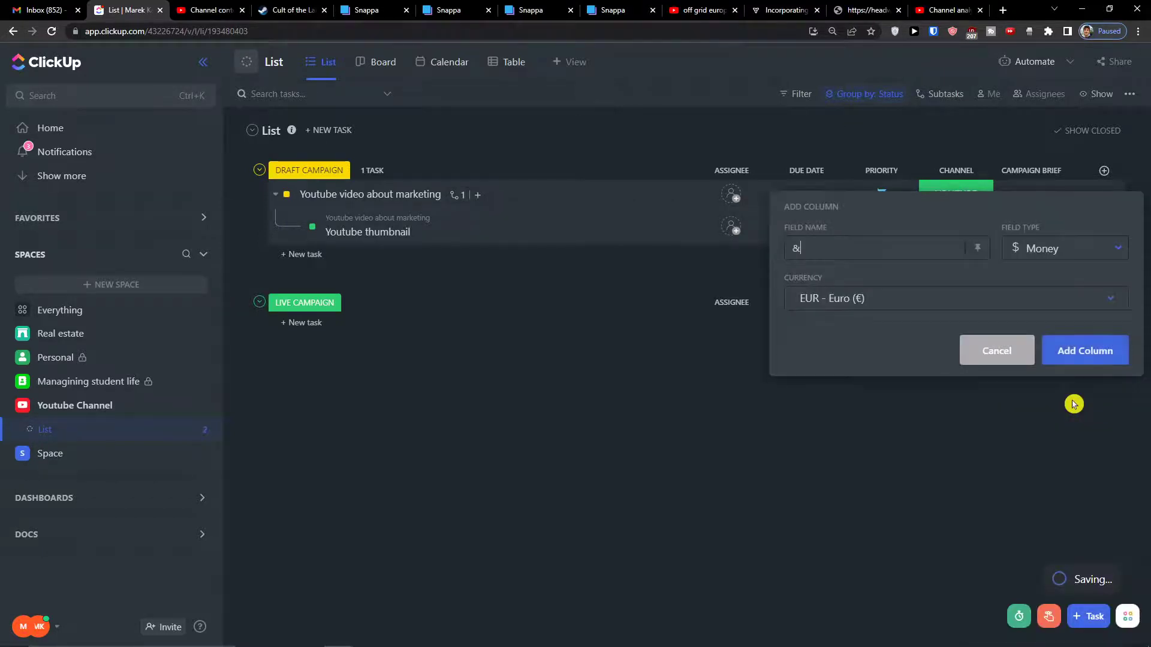
type("UD")
left_click(1097, 353)
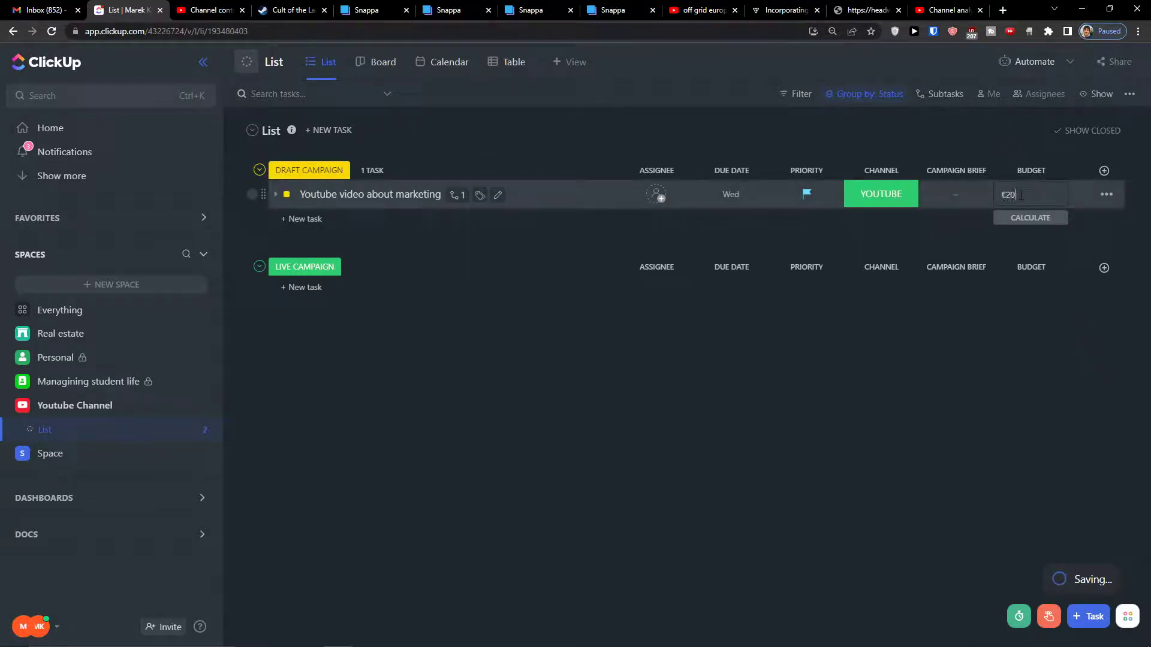
Enter a €200 budget for the marketing video task
type("0")
key("Return")
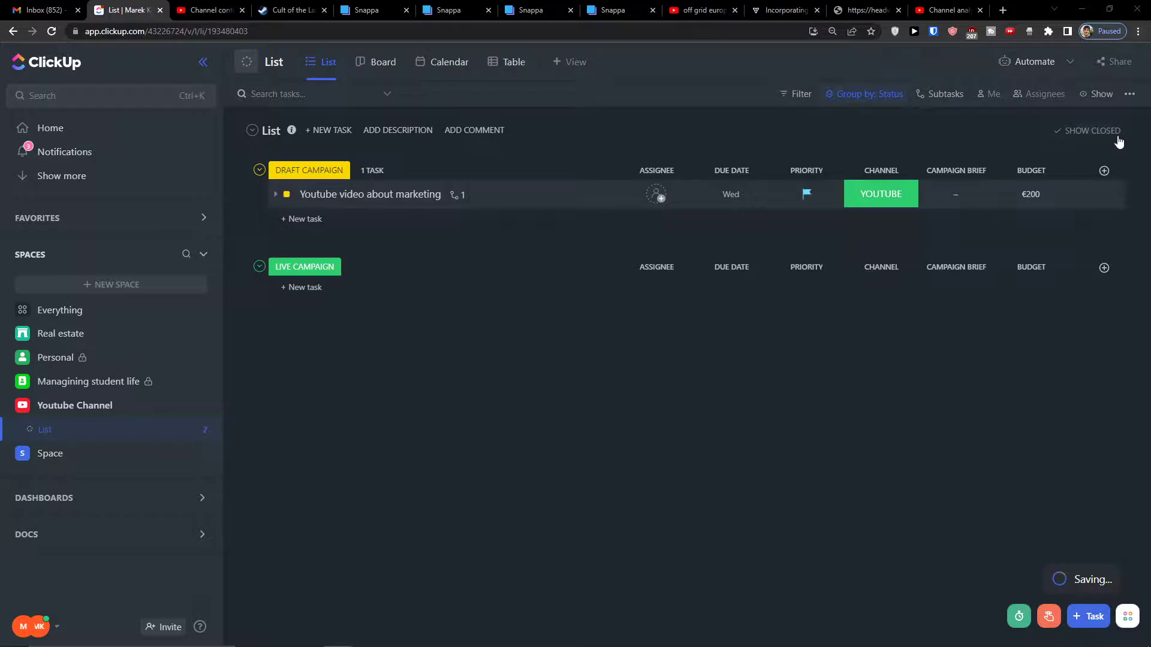
left_click(1103, 171)
left_click(1046, 275)
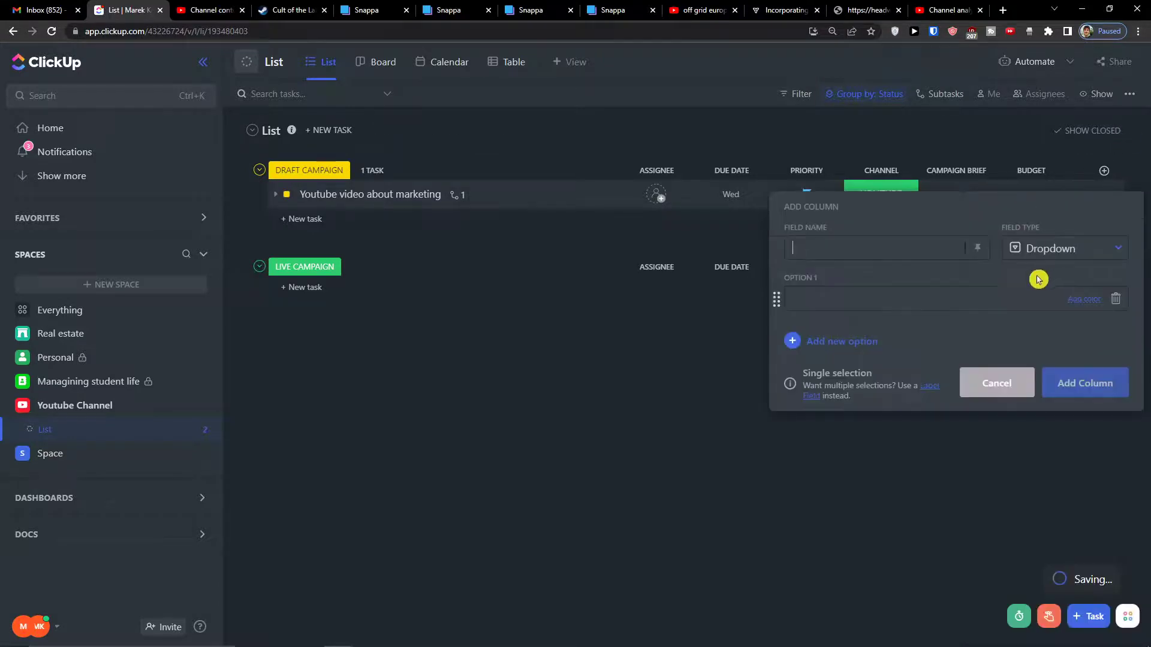
Name the dropdown column Campaign Status and enter DRAFT as its first option
type("ca")
key("BackSpace")
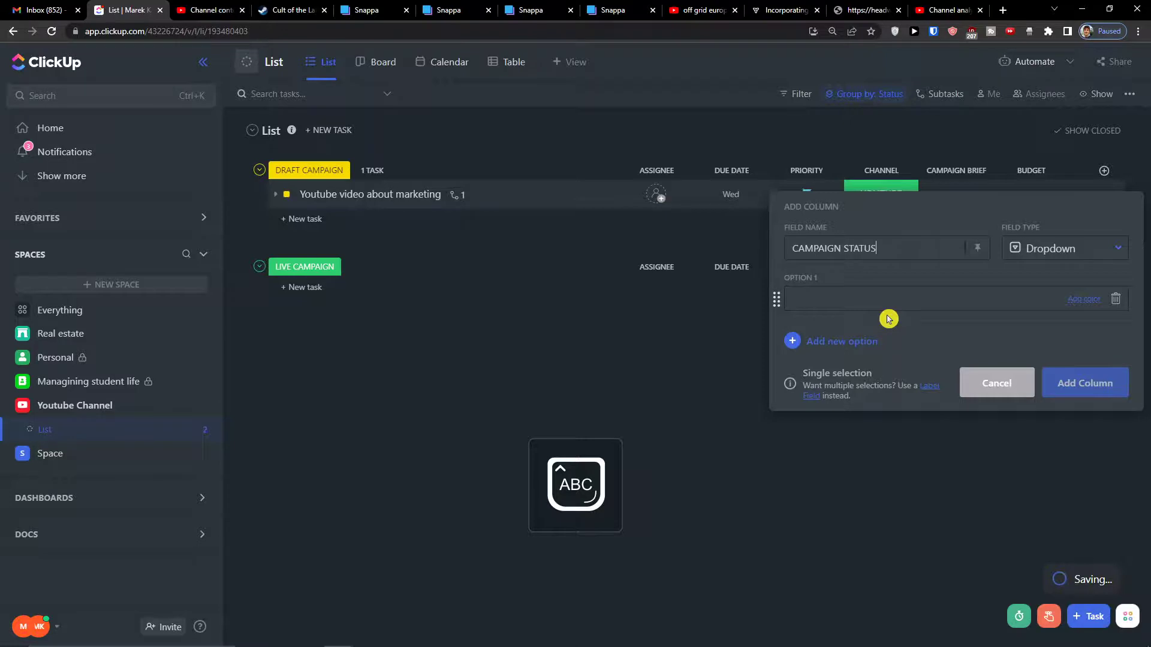
type("dR")
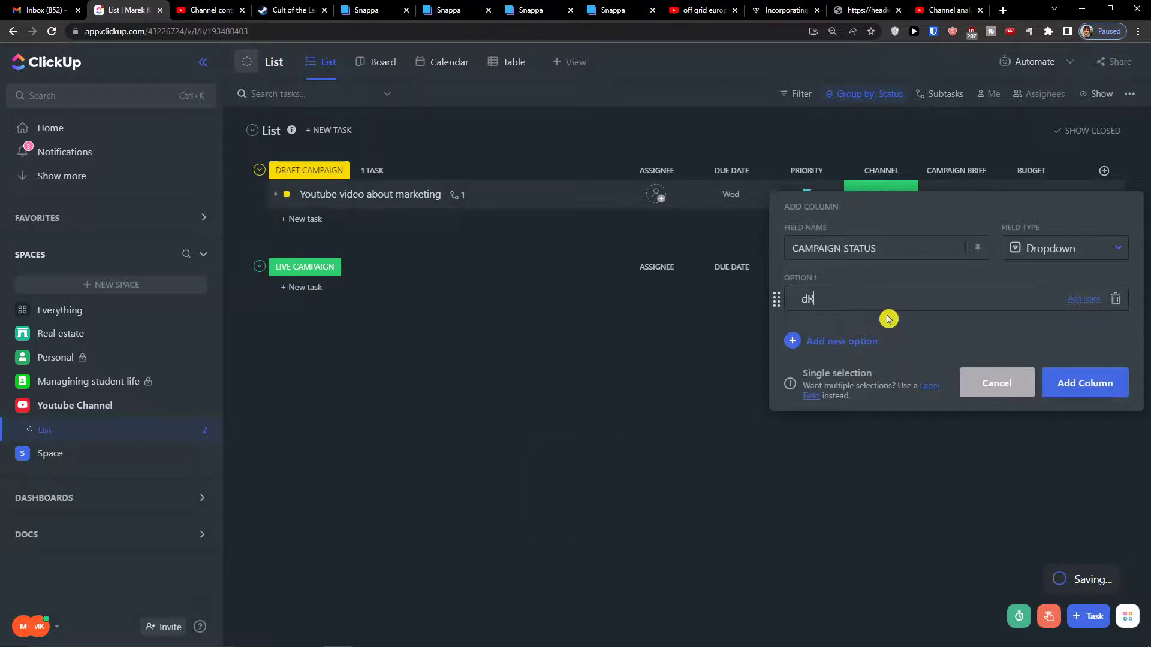
key("BackSpace")
key("BackSpace")
key("BackSpace")
type("Dr")
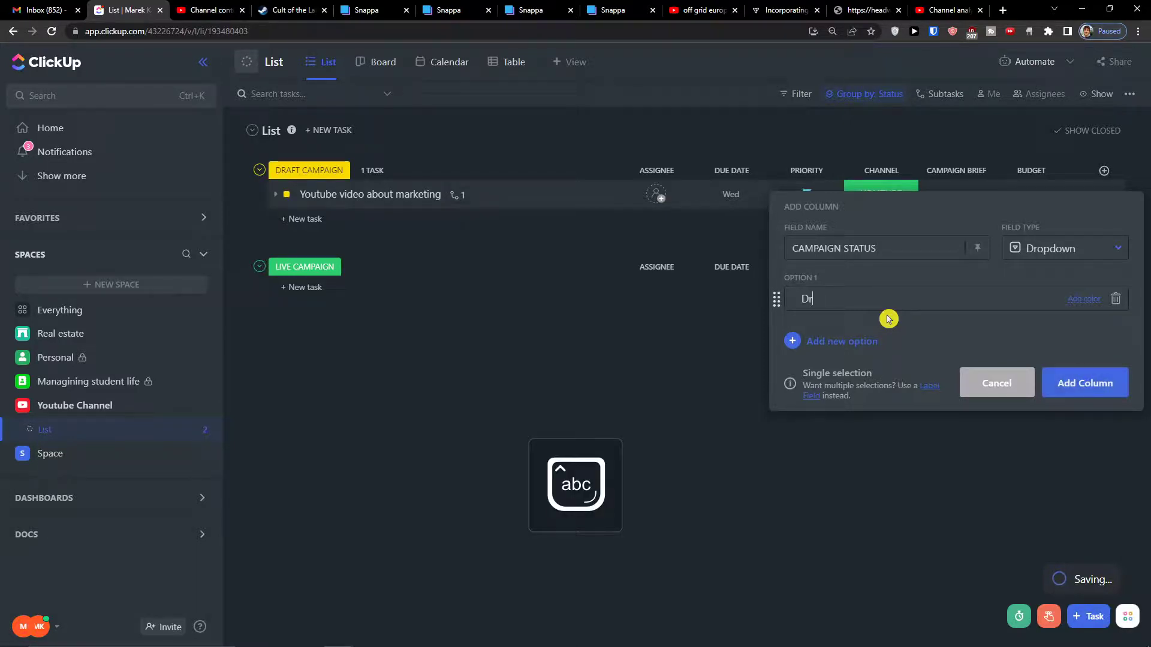
key("Caps_Lock")
key("BackSpace")
key("BackSpace")
key("BackSpace")
Add options WORKING ON IT, COMPLETED, PAUSED, LIVE, SCHEDULED and STUCK
key("Return")
type("WORKING ON IT")
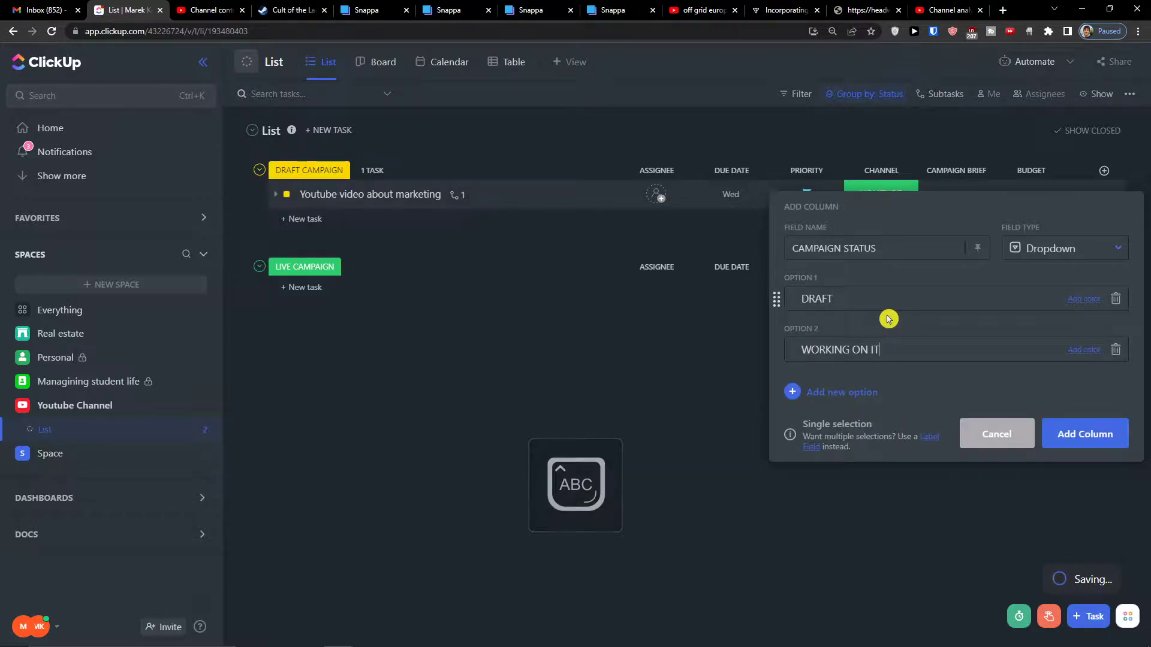
key("Return")
type("COMPLETED")
key("Return")
type("PA")
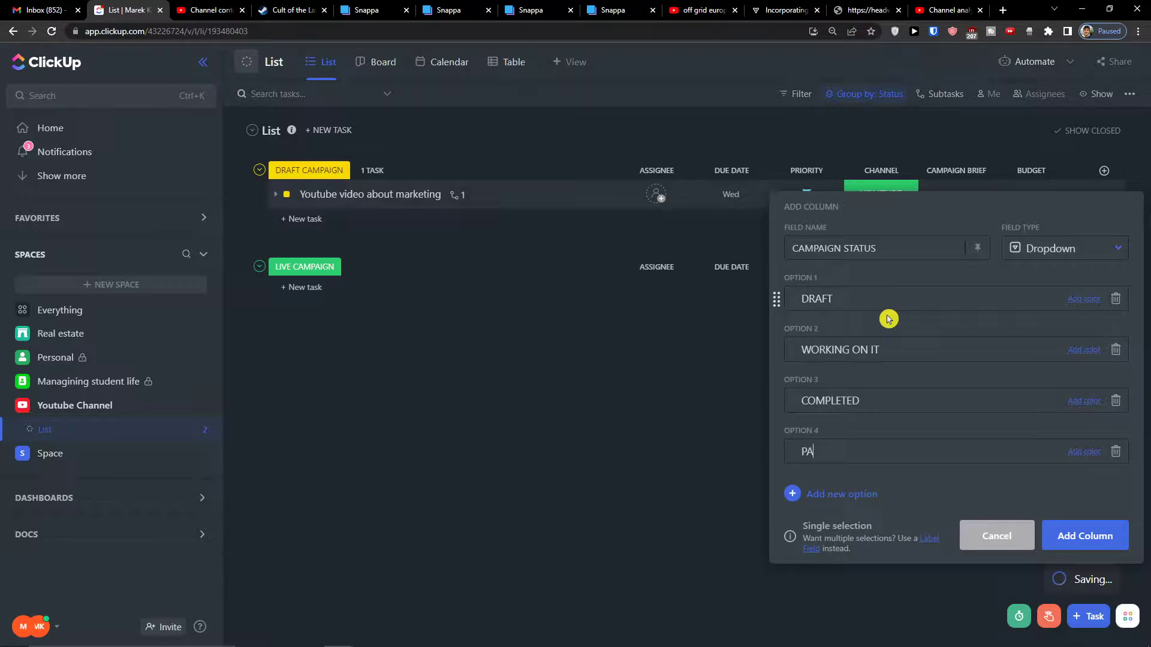
type("USED")
key("Return")
type("LIVE")
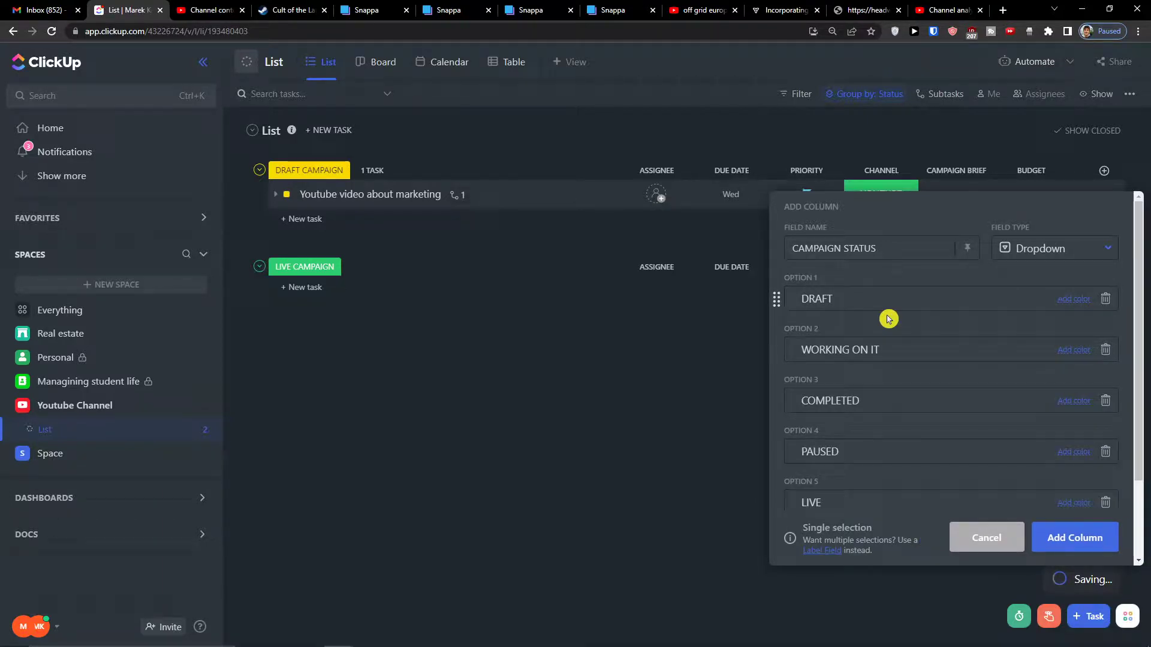
key("Return")
type("SCHEDULED")
key("Return")
type("STUCKn")
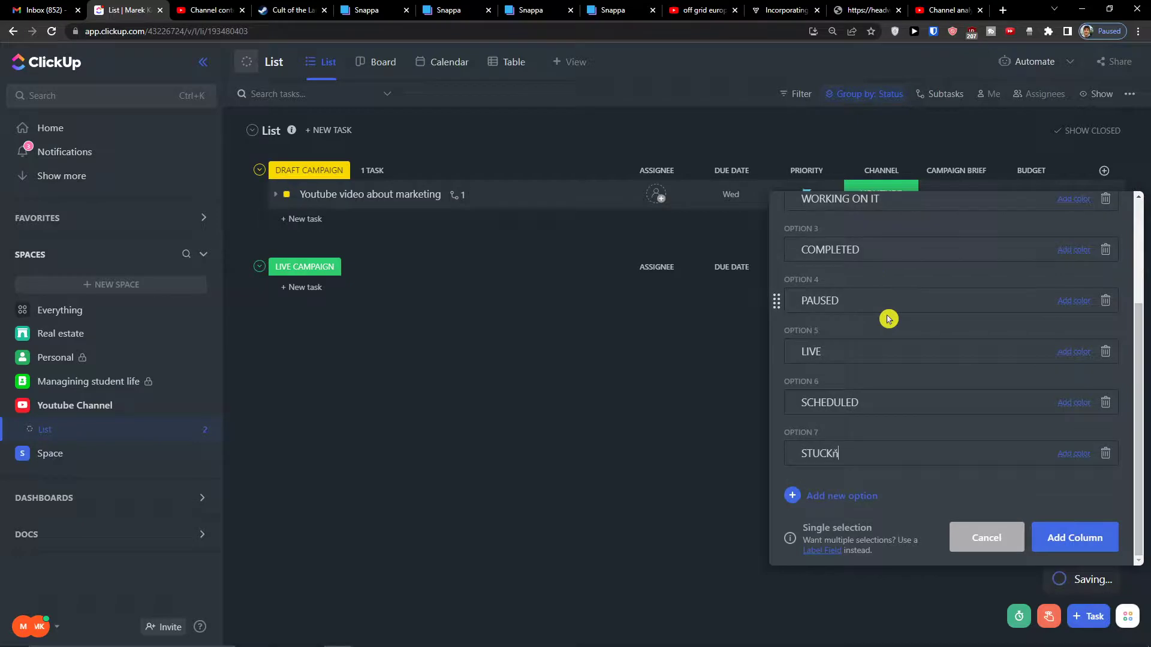
Colour WORKING ON IT blue, STUCK and LIVE red, and create the CAMPAIGN STATUS column
scroll(1006, 288, "up", 3)
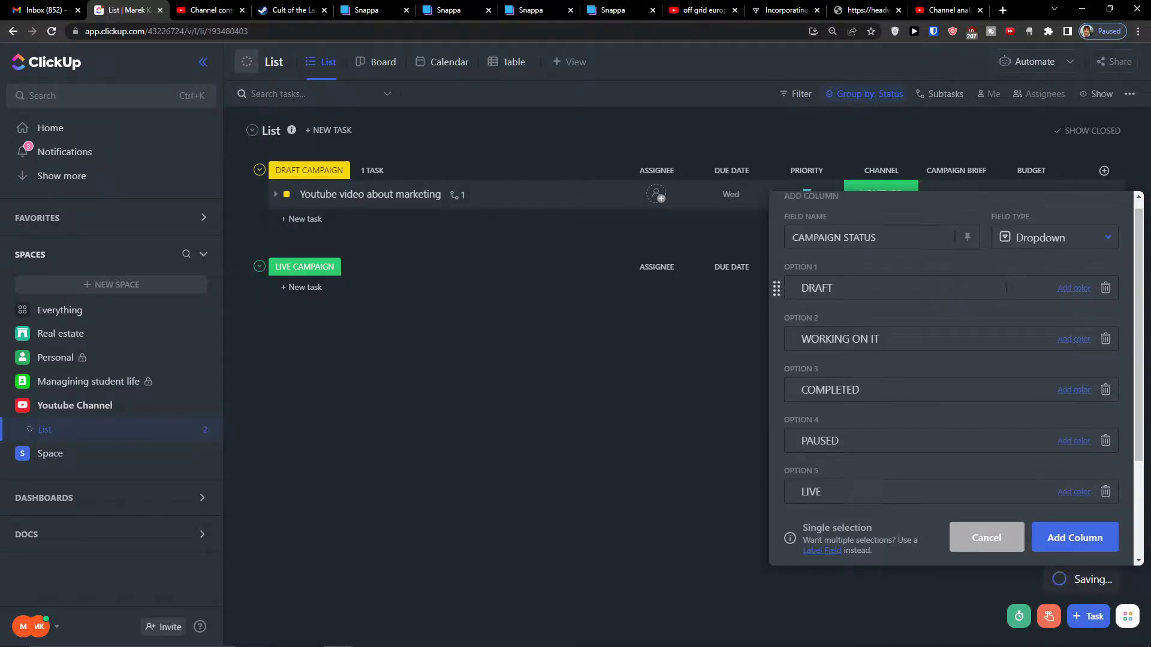
left_click(1064, 341)
left_click(1024, 406)
scroll(1023, 406, "down", 3)
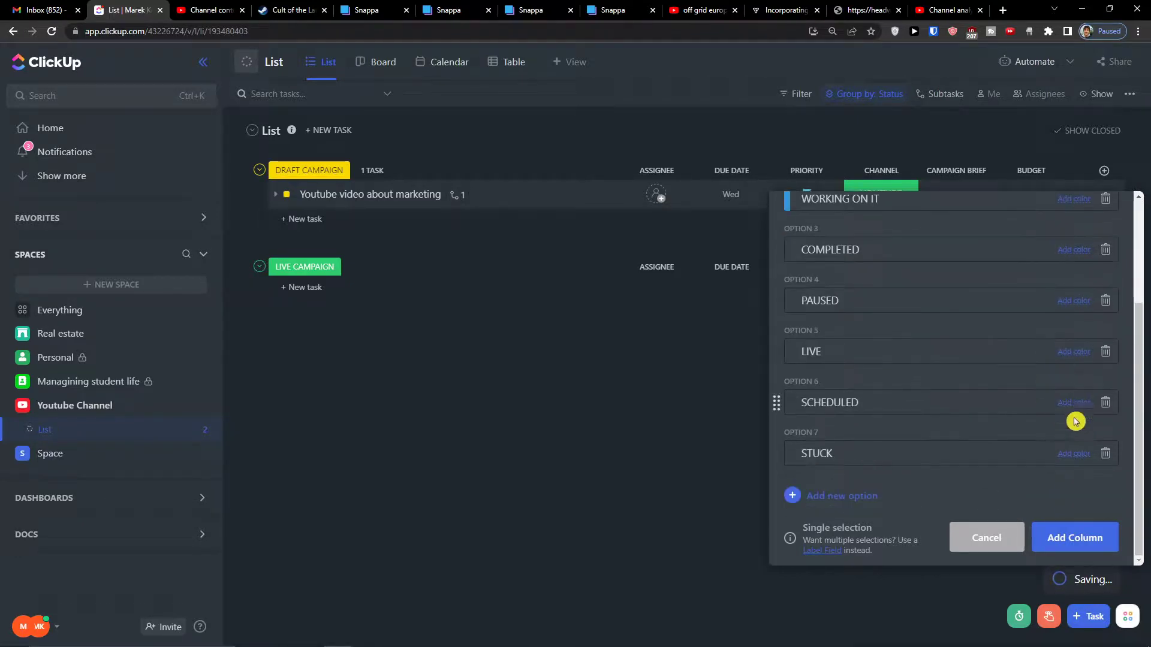
left_click(1071, 454)
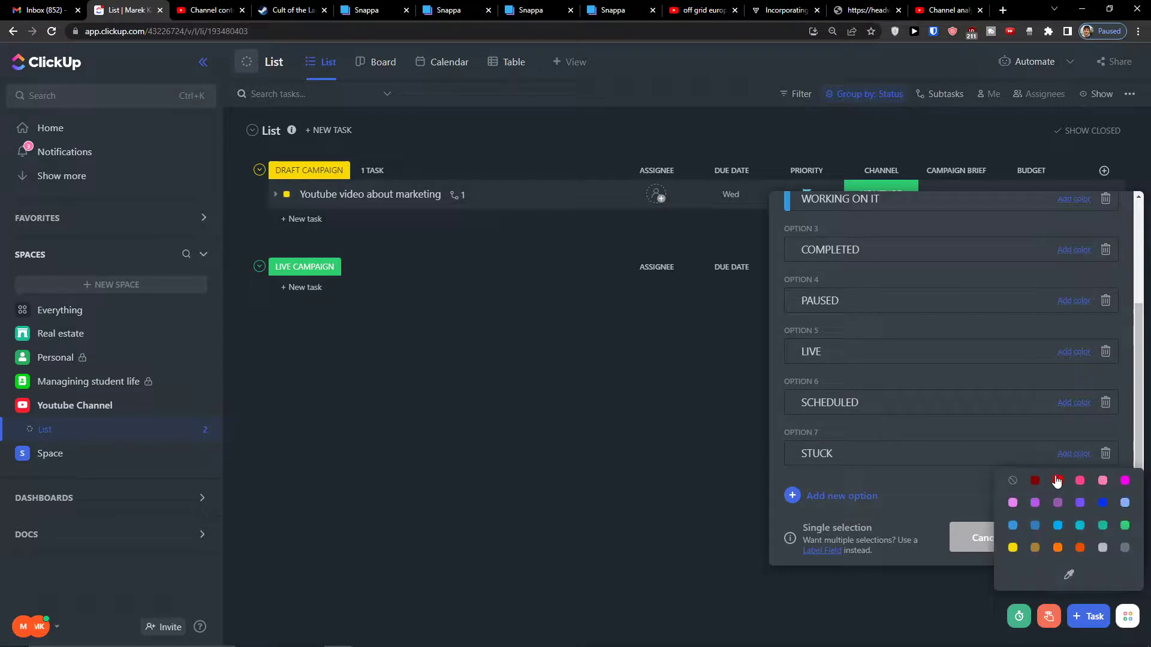
left_click(1057, 480)
scroll(1007, 414, "up", 3)
left_click(1074, 491)
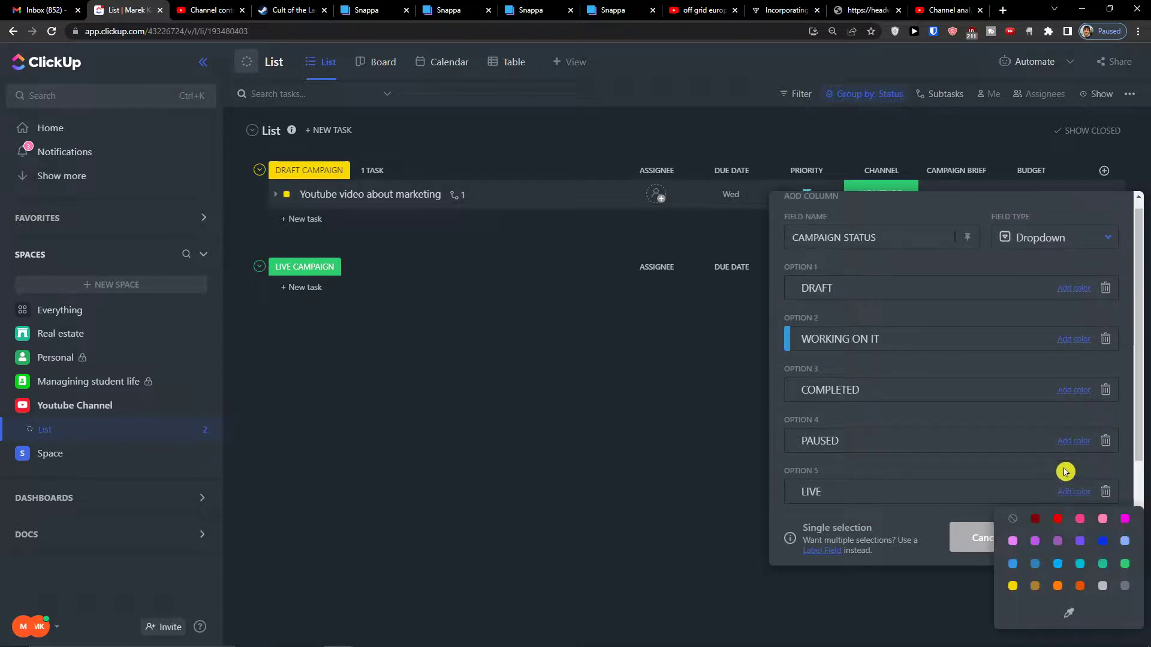
left_click(1058, 516)
scroll(1007, 478, "down", 3)
scroll(983, 456, "up", 3)
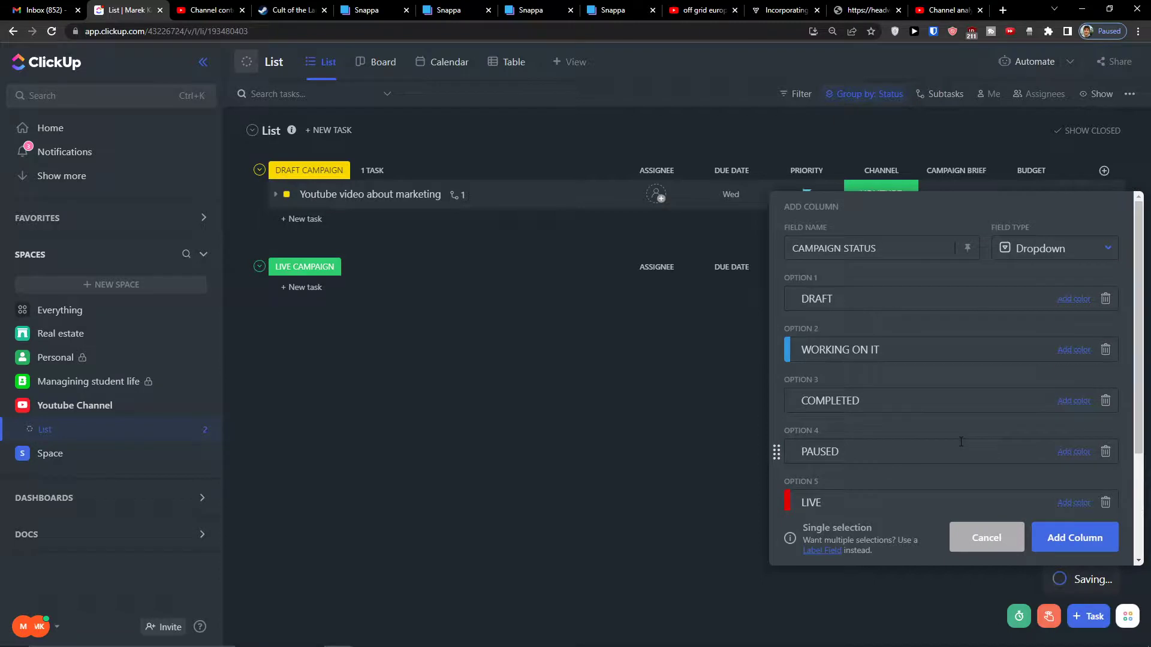
left_click(1074, 538)
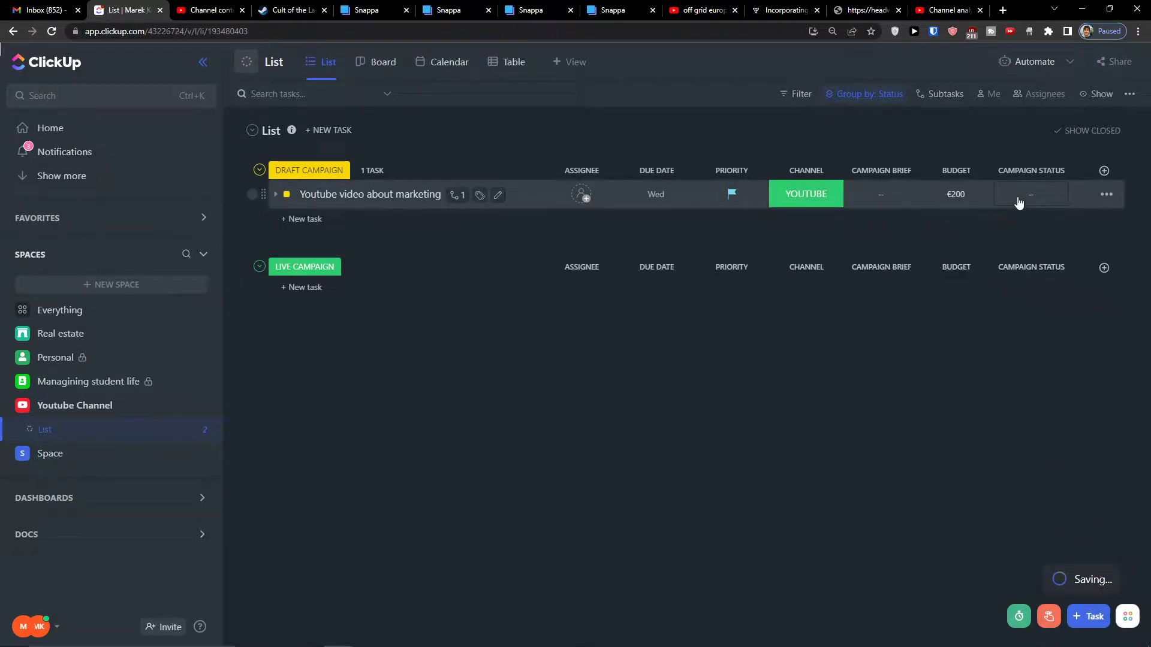
left_click(1103, 170)
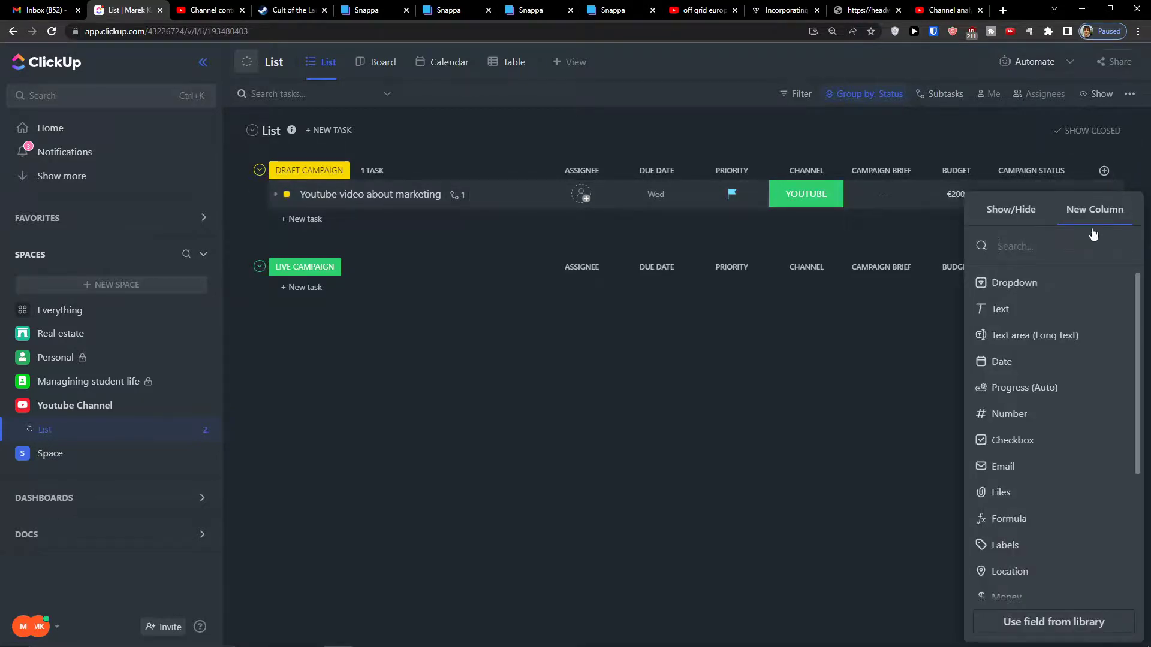
Add a Files column named Assets
left_click(1021, 492)
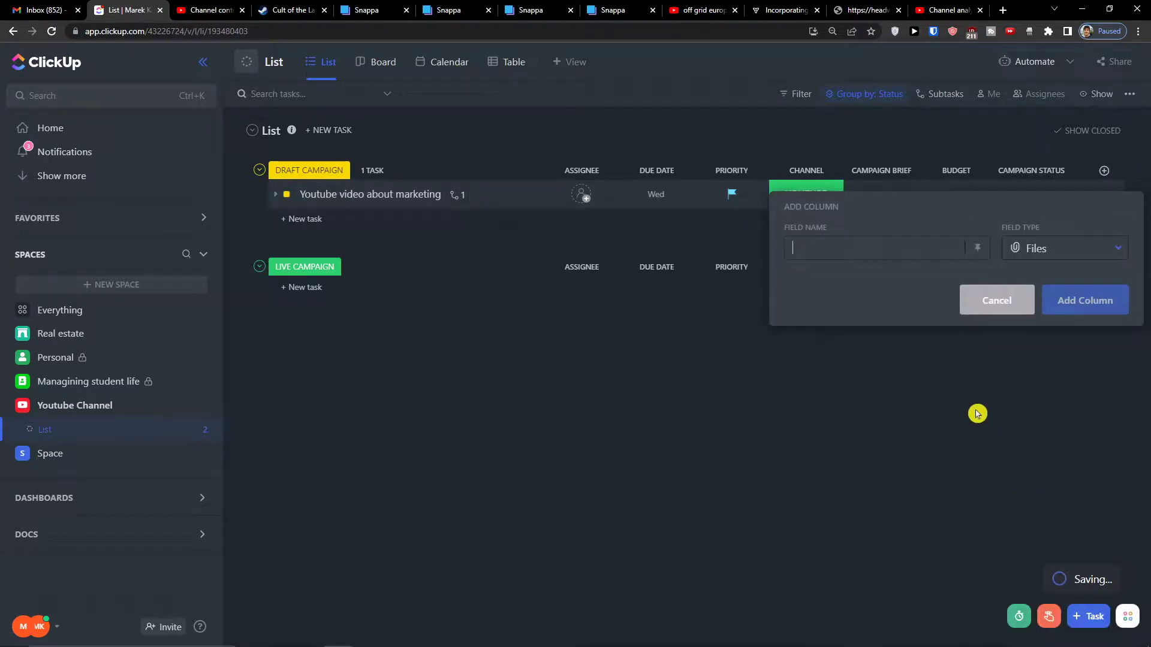
type("aSSE")
key("Caps_Lock")
key("BackSpace")
key("BackSpace")
key("BackSpace")
key("BackSpace")
type("Assets")
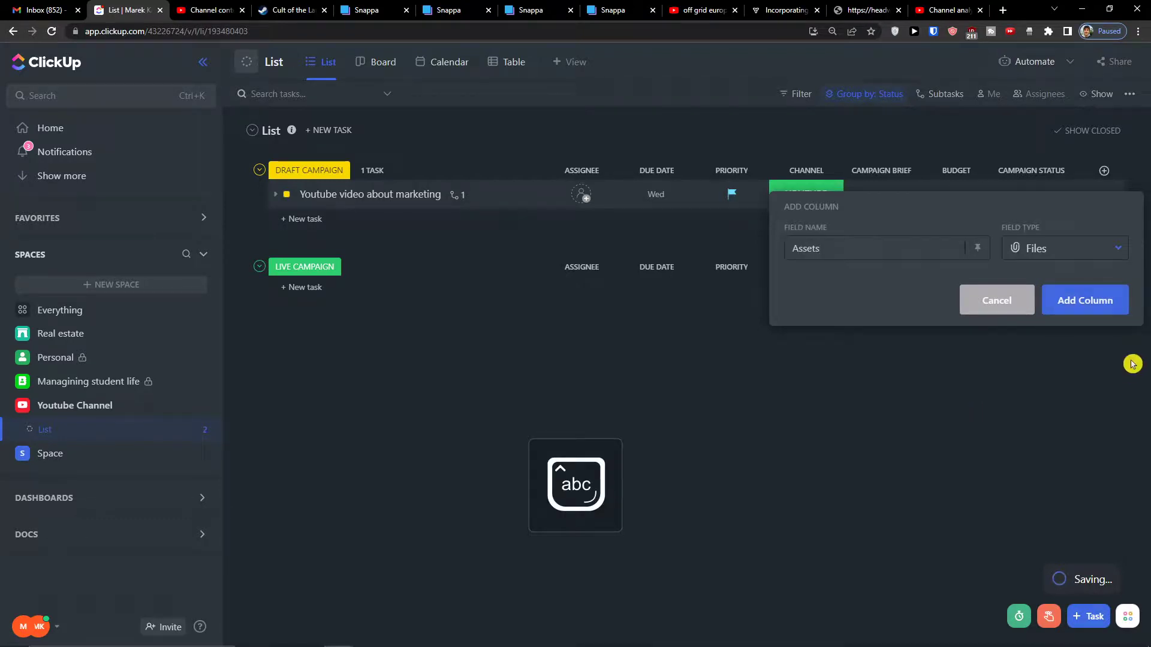
left_click(1088, 302)
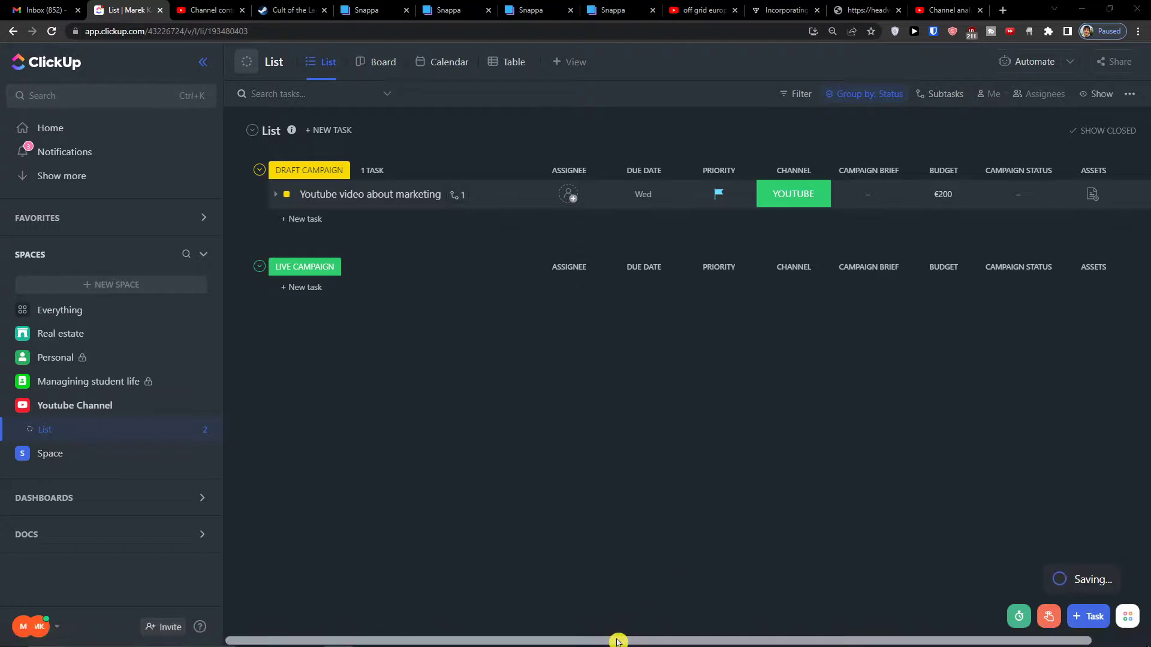
Dismiss the torrent window and bring up the new column types again
left_click_drag(617, 639, 735, 639)
left_click(1104, 170)
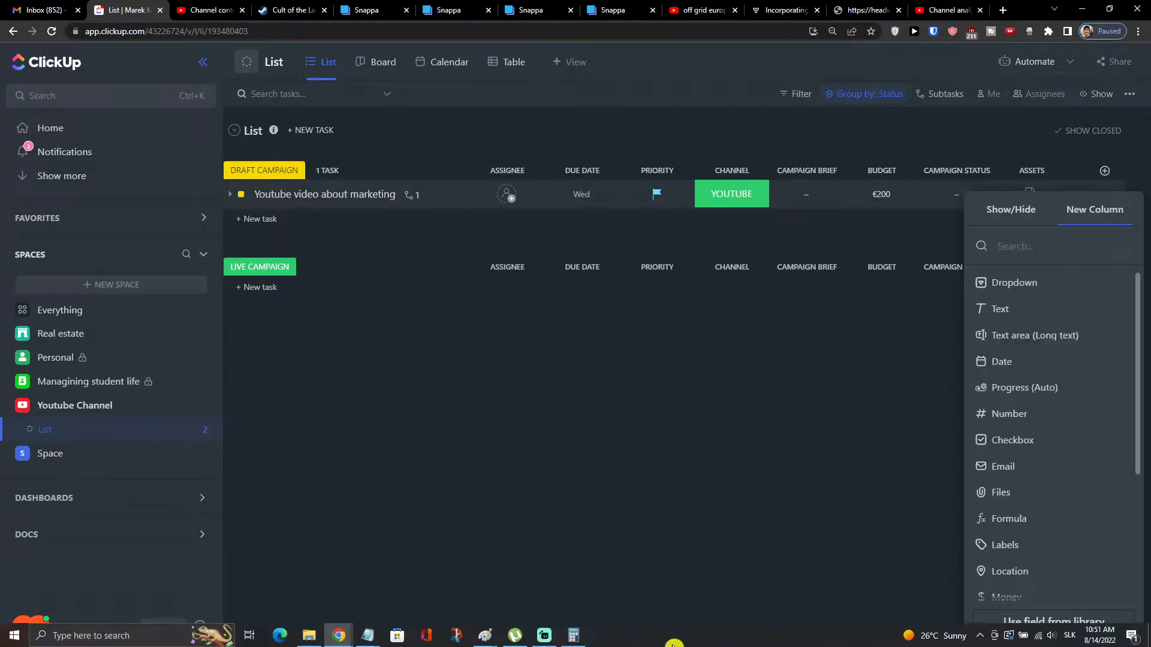
left_click(516, 637)
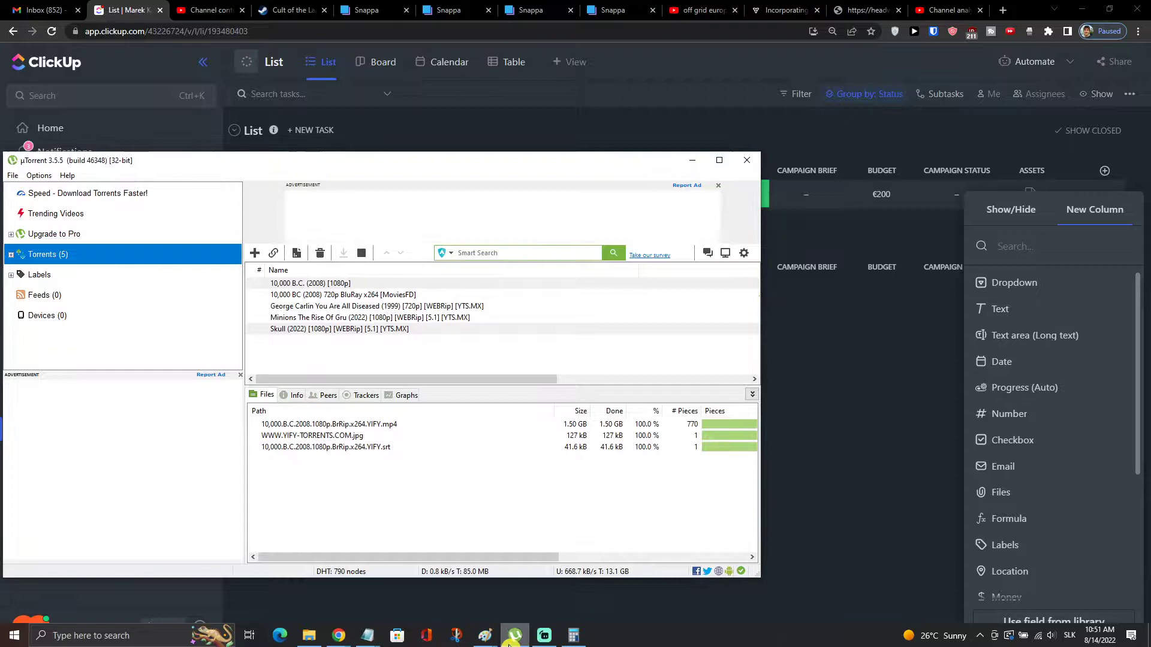
left_click(516, 636)
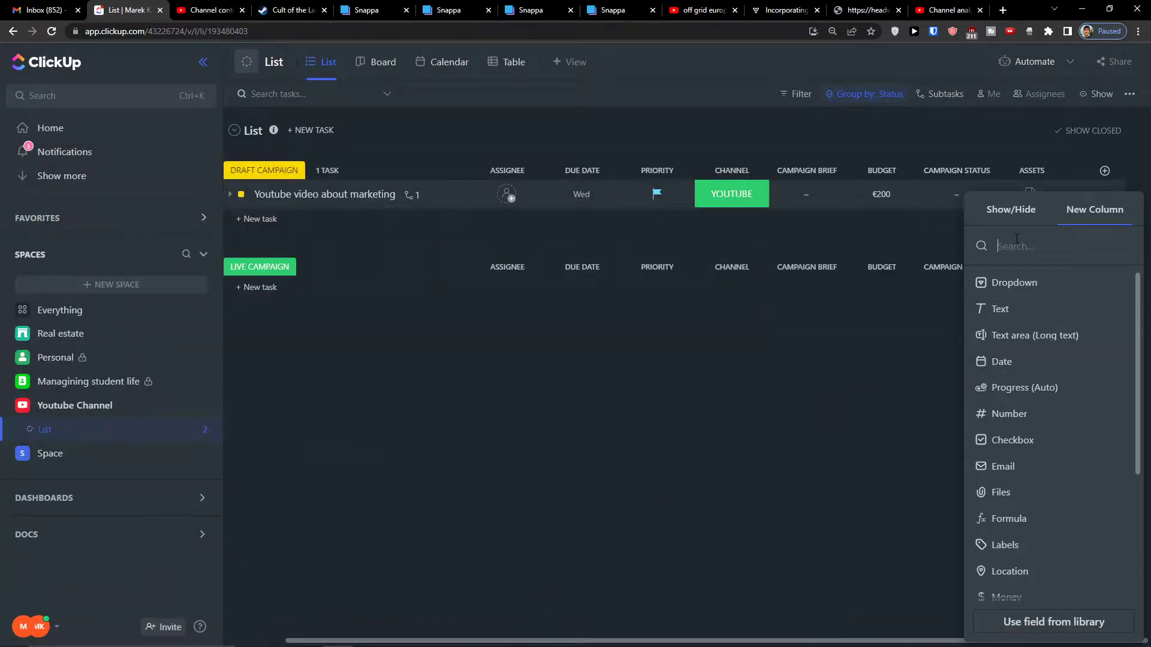
Add a Website column named Link to Campaign
type("Link")
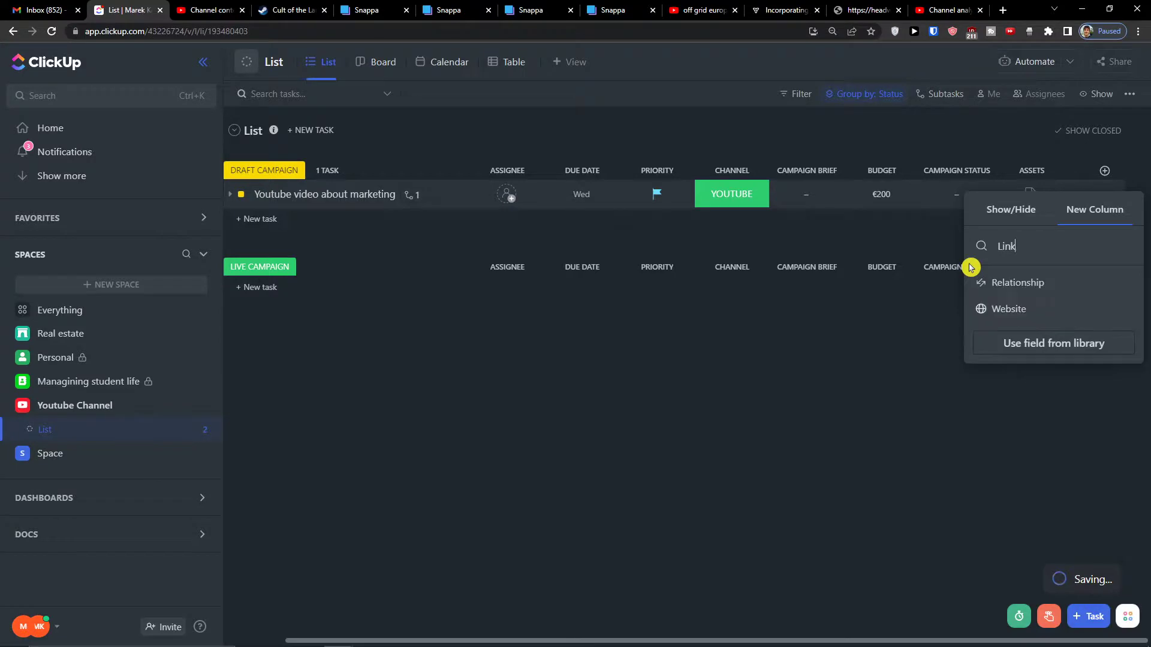
left_click(1000, 310)
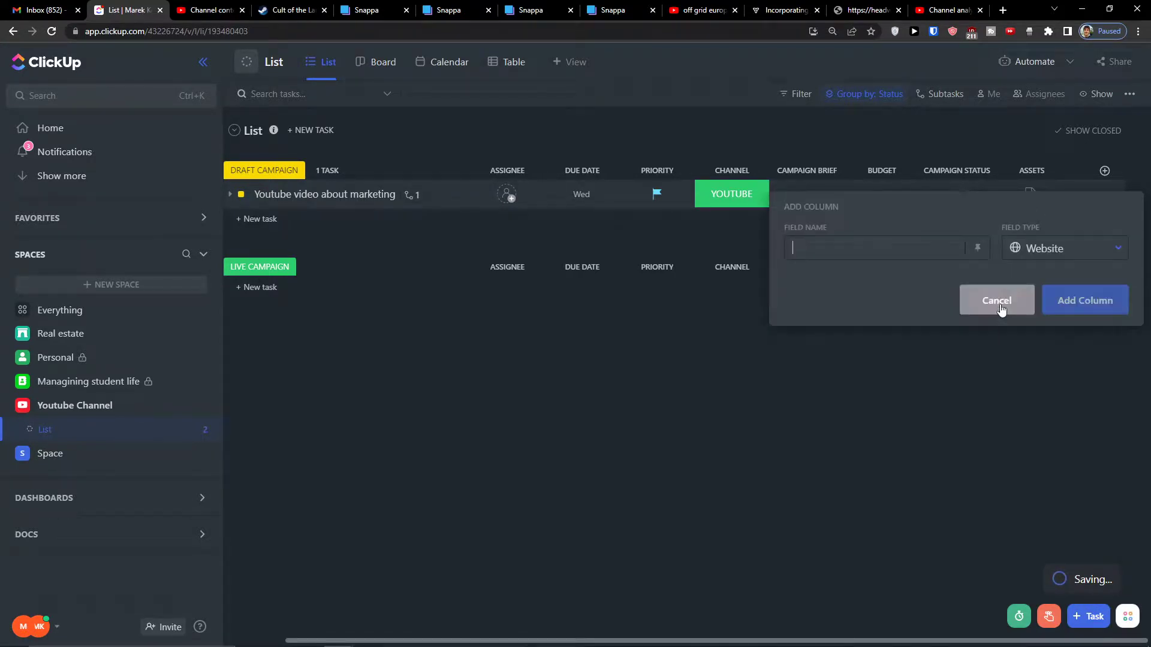
type("´Kubj")
key("BackSpace")
key("BackSpace")
key("BackSpace")
key("BackSpace")
key("BackSpace")
type("Link to Campaign")
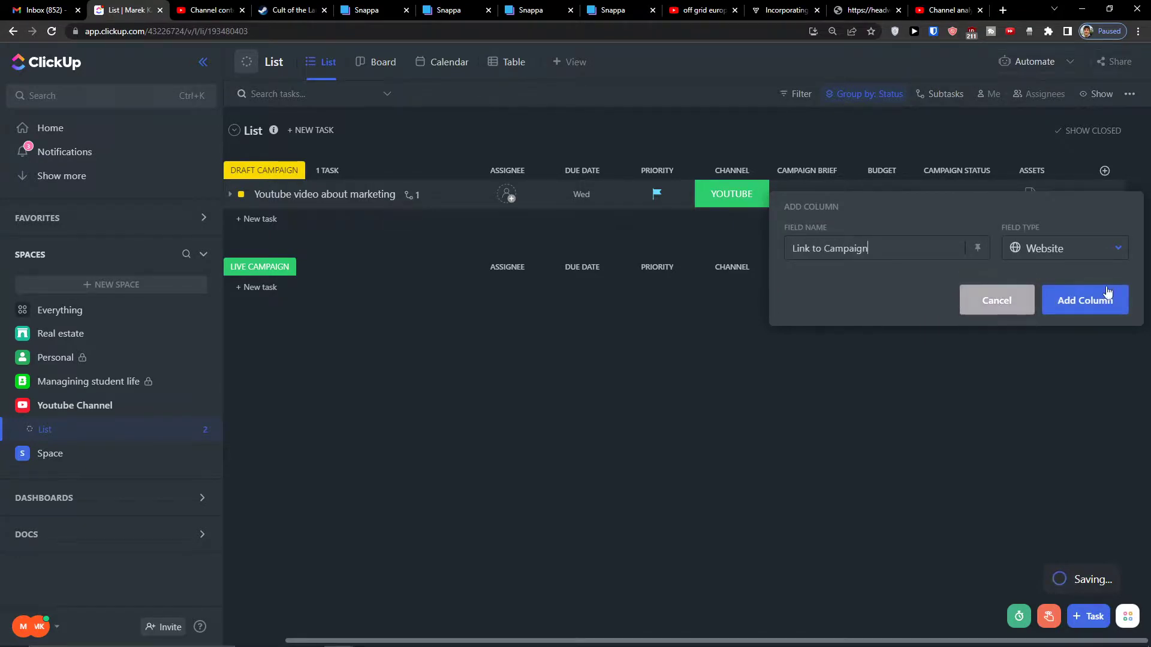
left_click(1106, 295)
Start entering the marketing video task's campaign link
left_click(1096, 199)
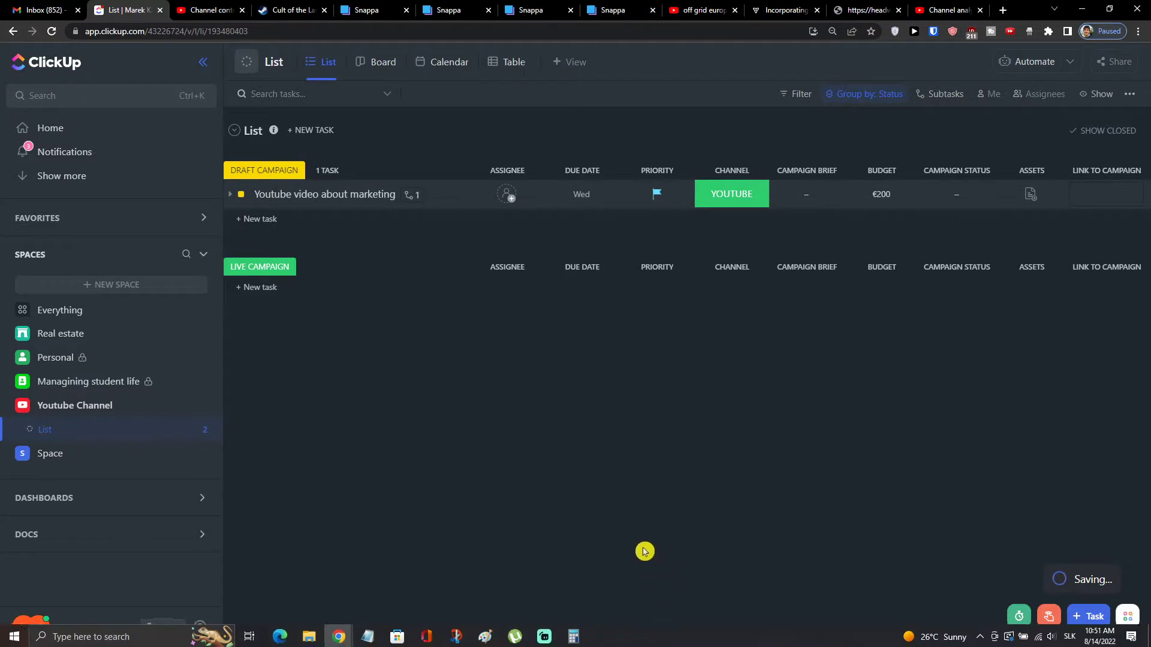
left_click_drag(604, 641, 313, 550)
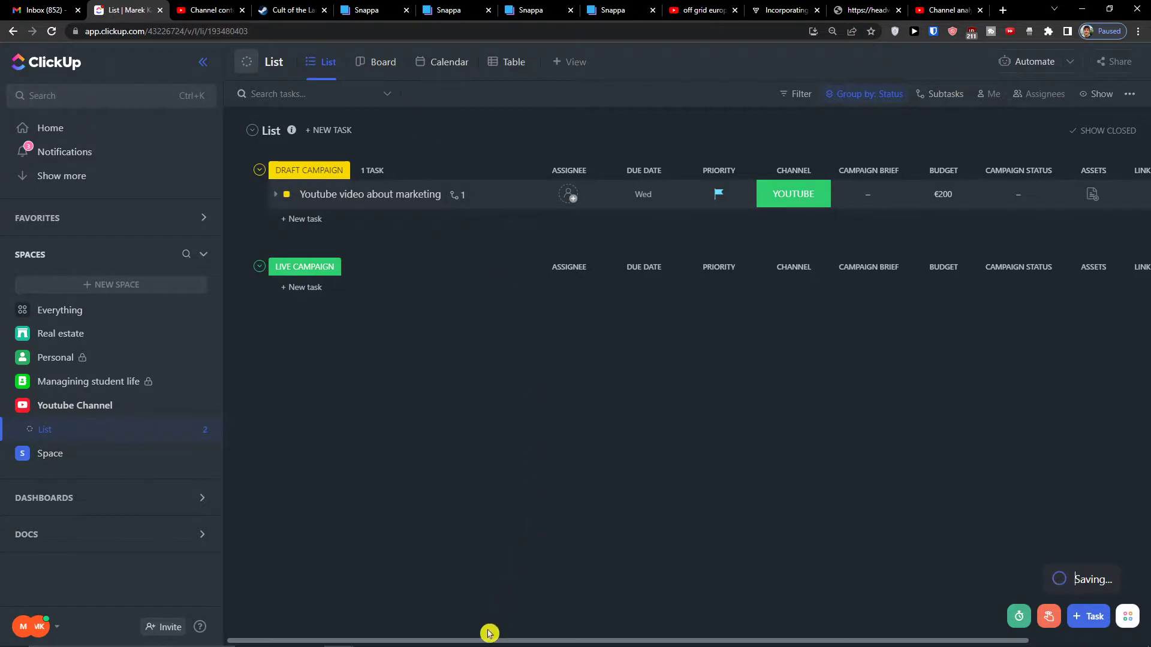
left_click_drag(483, 642, 430, 569)
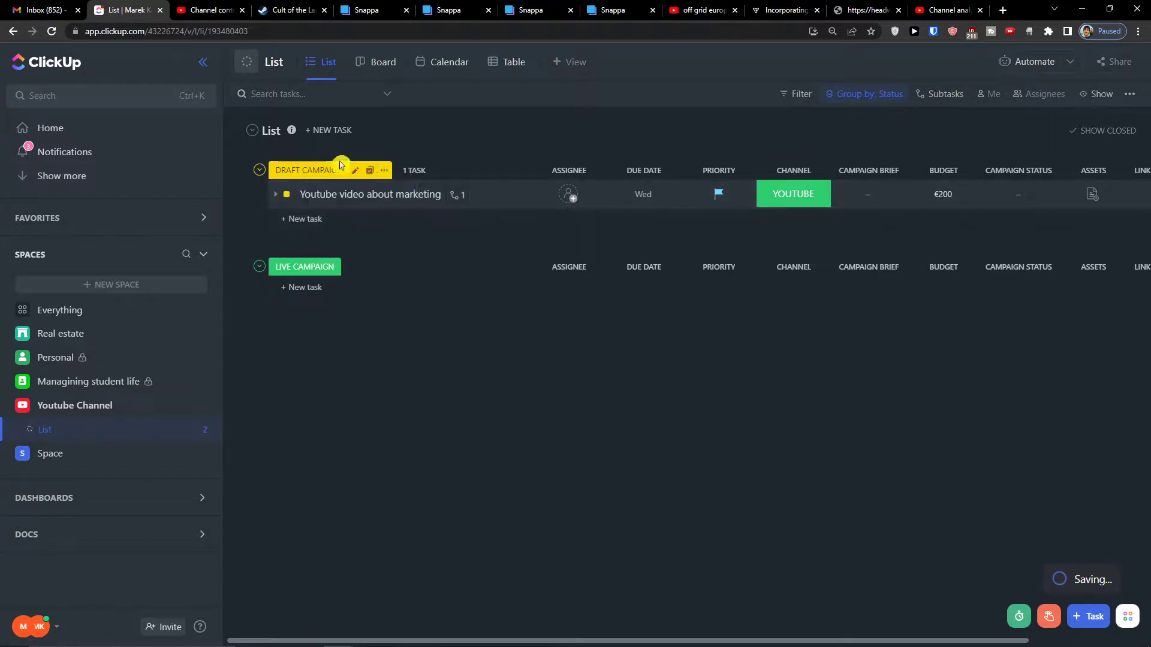
Switch the list to Board view grouped by the CAMPAIGN STATUS custom field
left_click(371, 63)
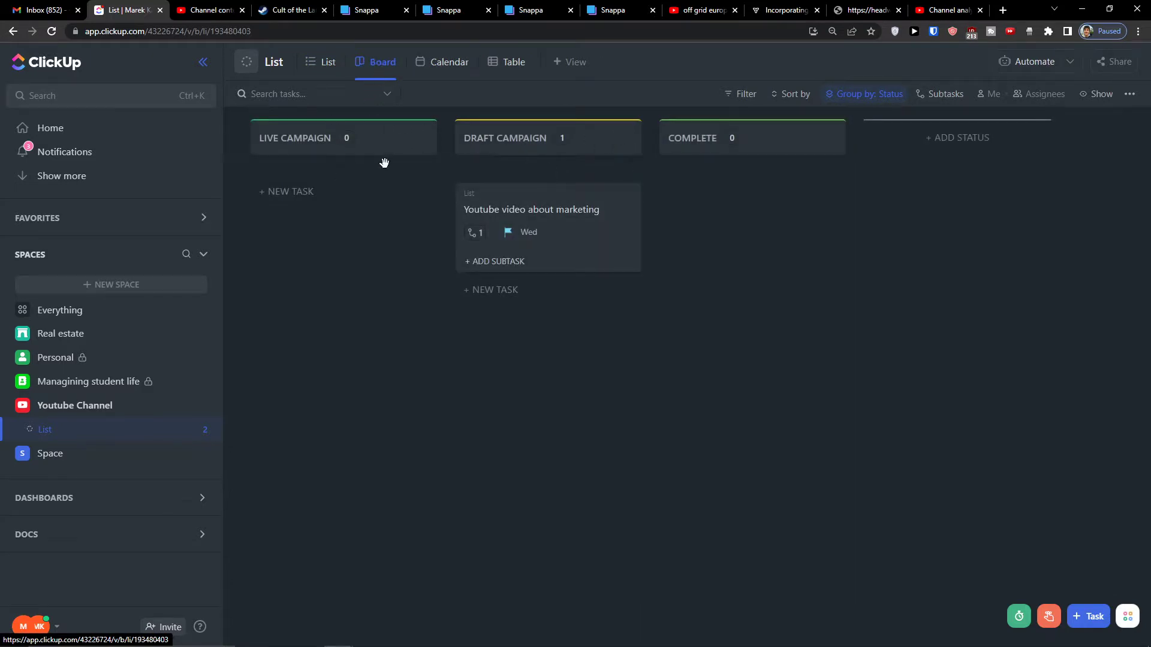
left_click_drag(583, 252, 564, 234)
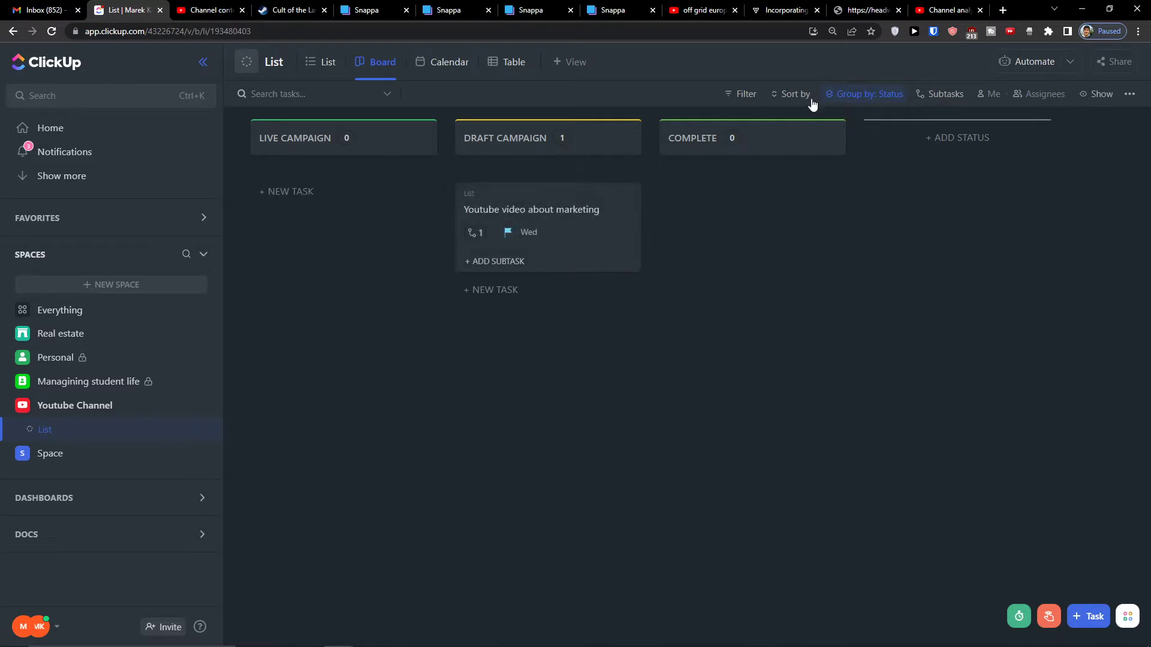
left_click(847, 95)
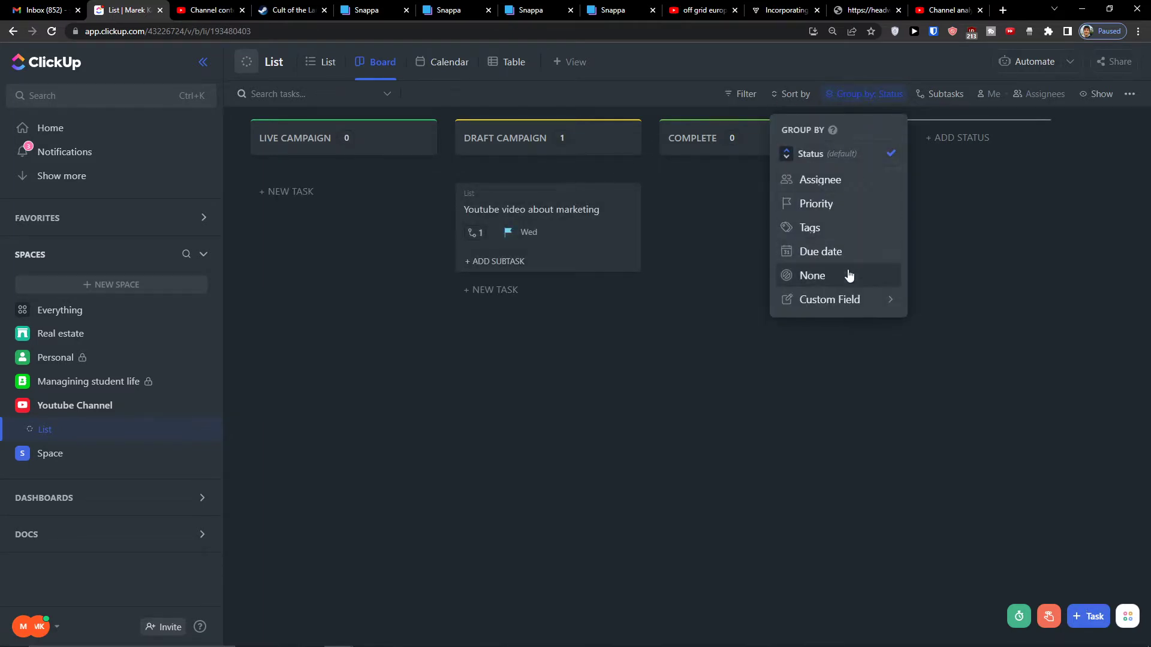
mouse_move(845, 298)
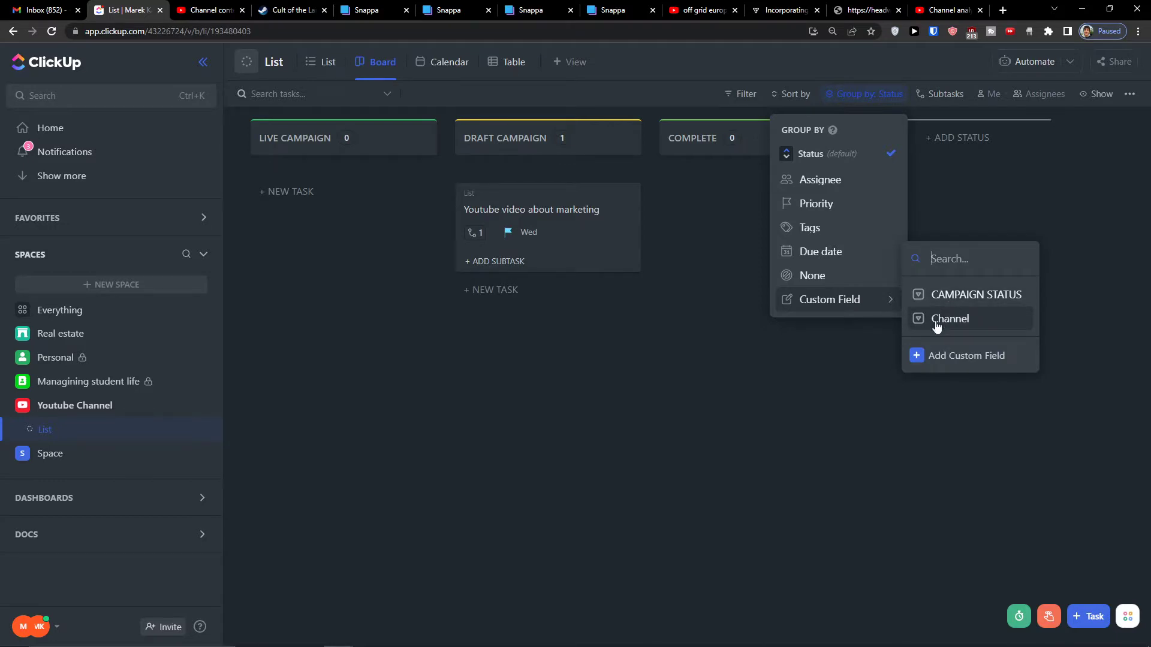
left_click(954, 298)
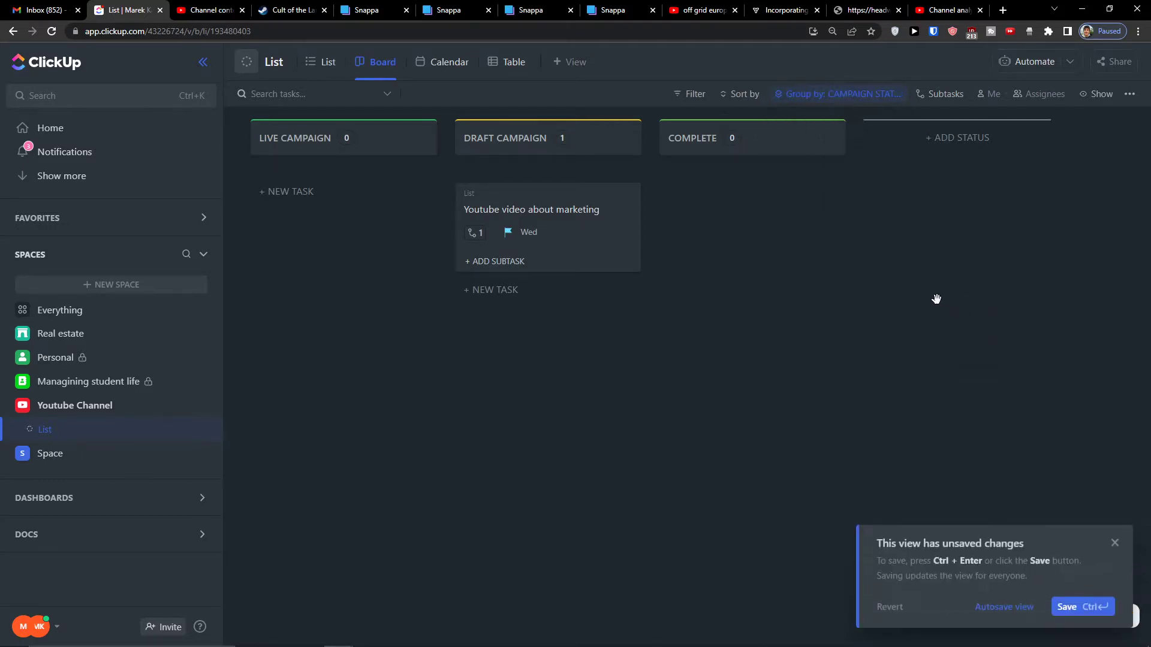
Turn on autosave for the board view and confirm its Campaign Status grouping
left_click(1007, 606)
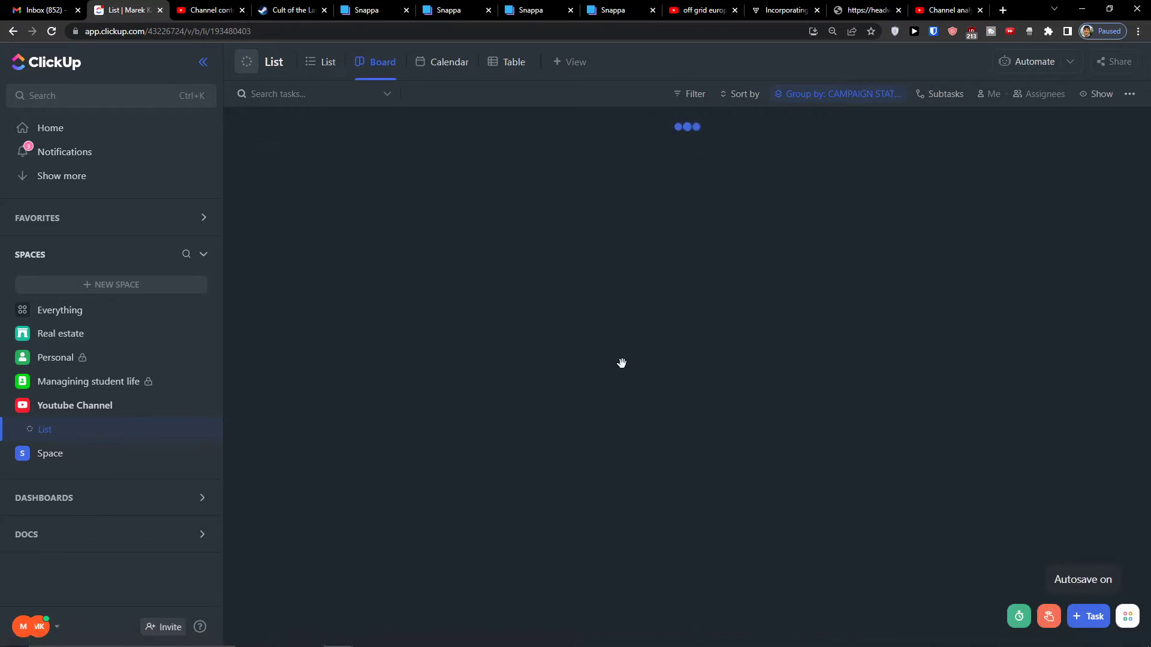
left_click(809, 101)
left_click(809, 102)
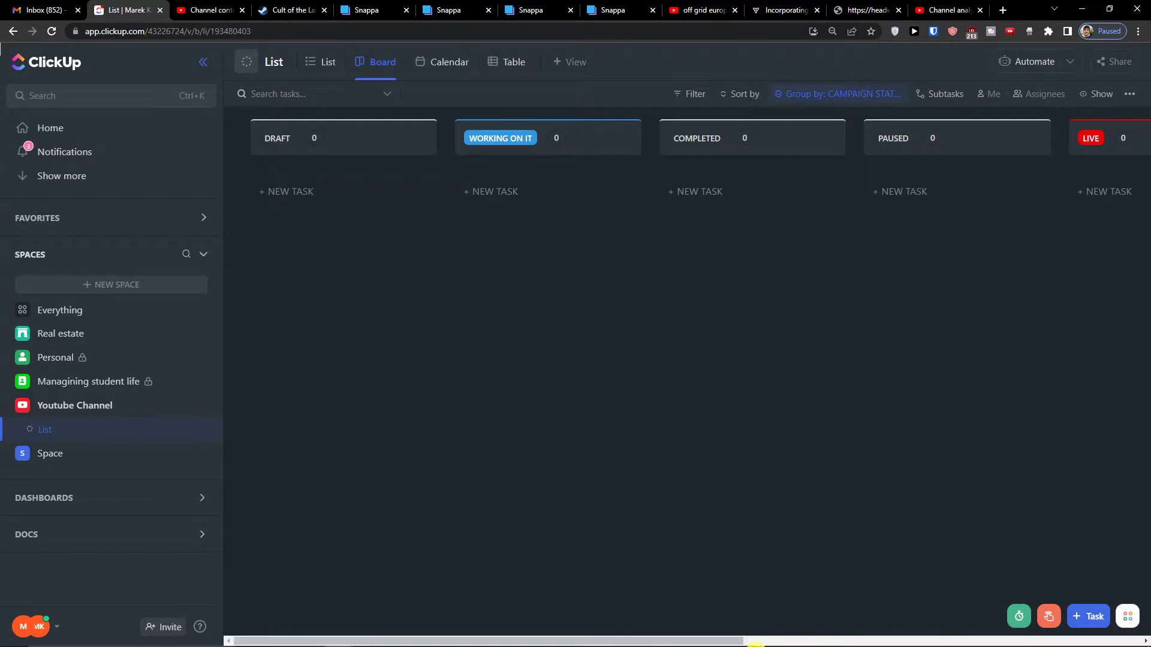
Move the marketing video card into WORKING ON IT, then view the list as Calendar and Table
left_click_drag(976, 467, 286, 516)
left_click_drag(1104, 249, 570, 233)
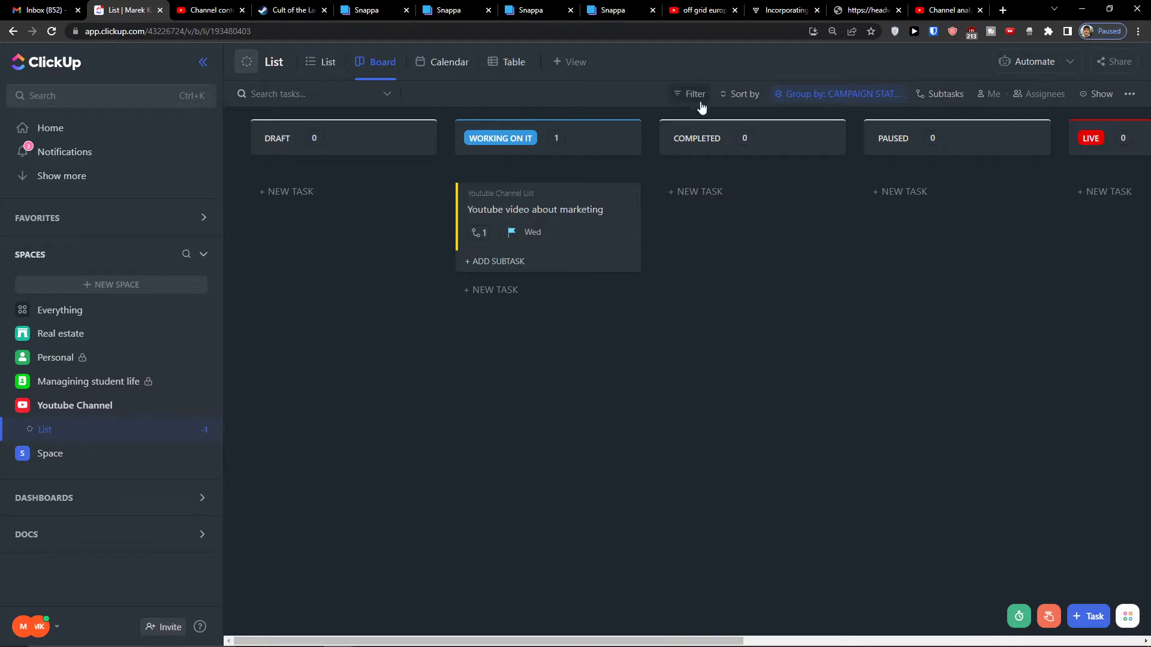
left_click_drag(705, 129, 465, 126)
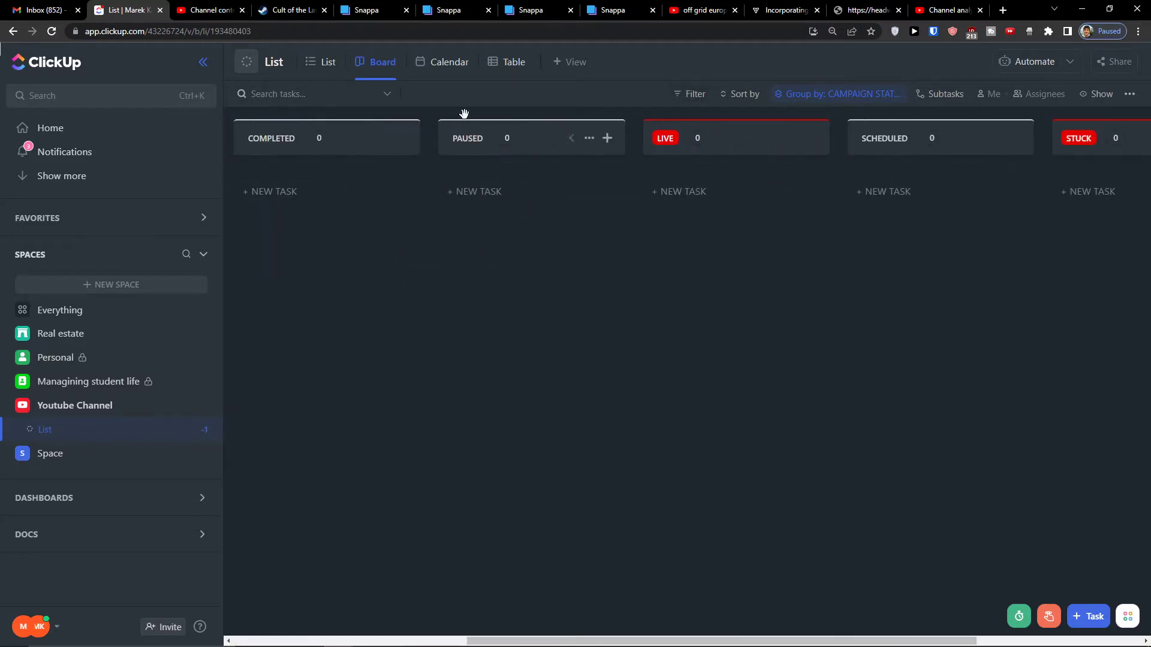
left_click(451, 64)
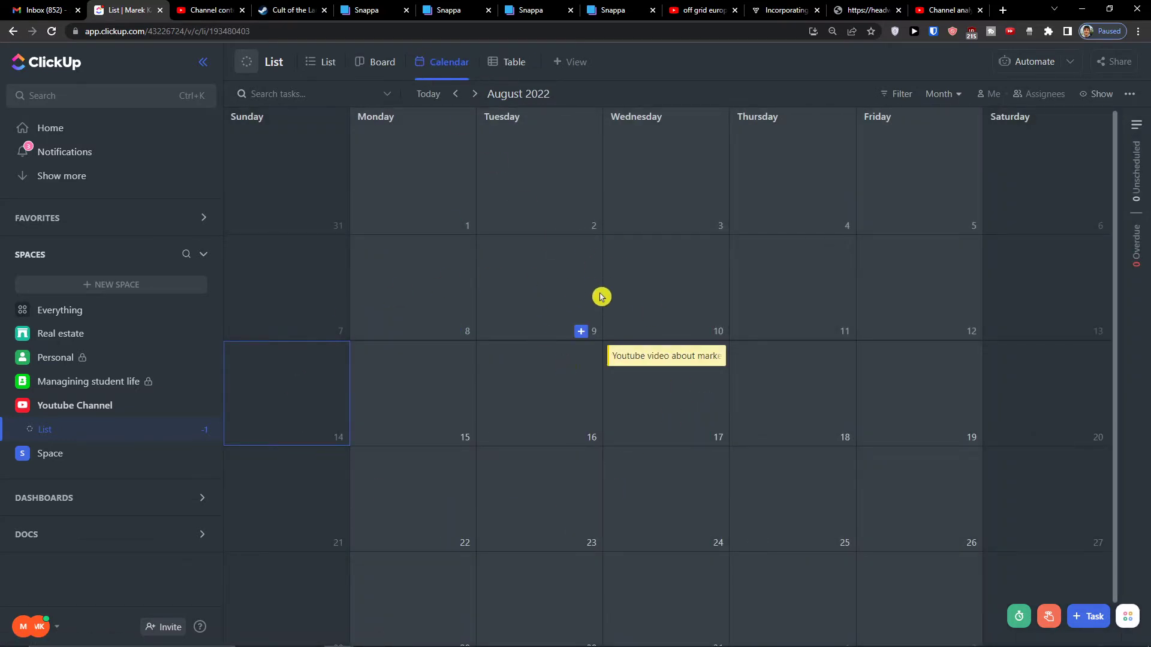
left_click(505, 72)
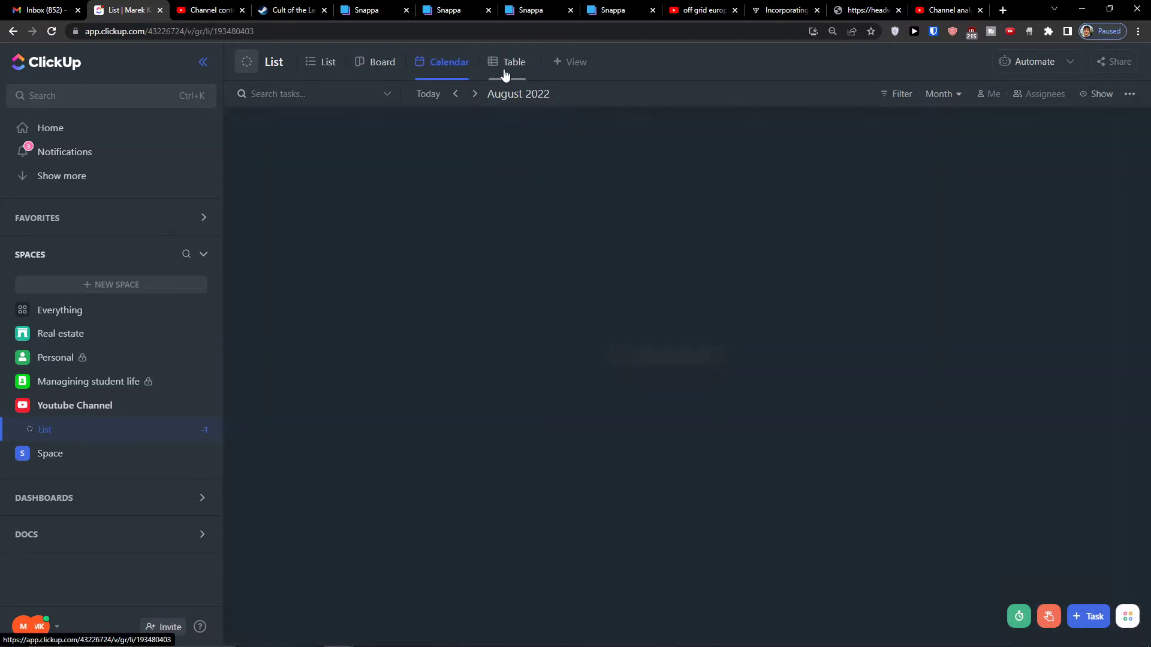